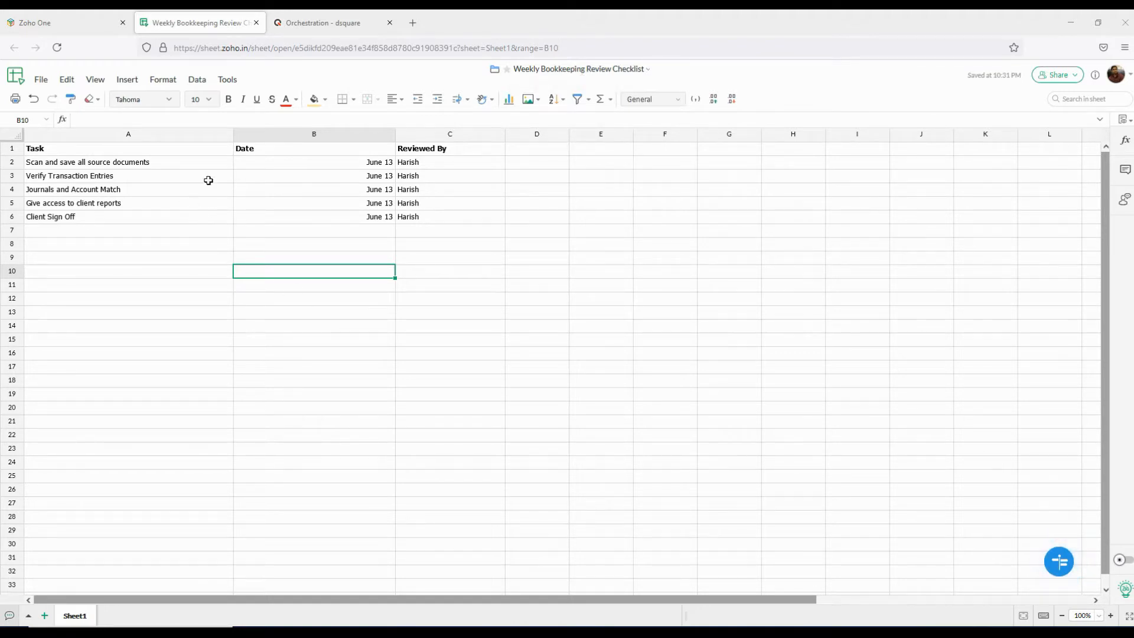
# - Review the tasks and dates listed in the Weekly Bookkeeping Review Checklist sheet
pyautogui.click(136, 163)
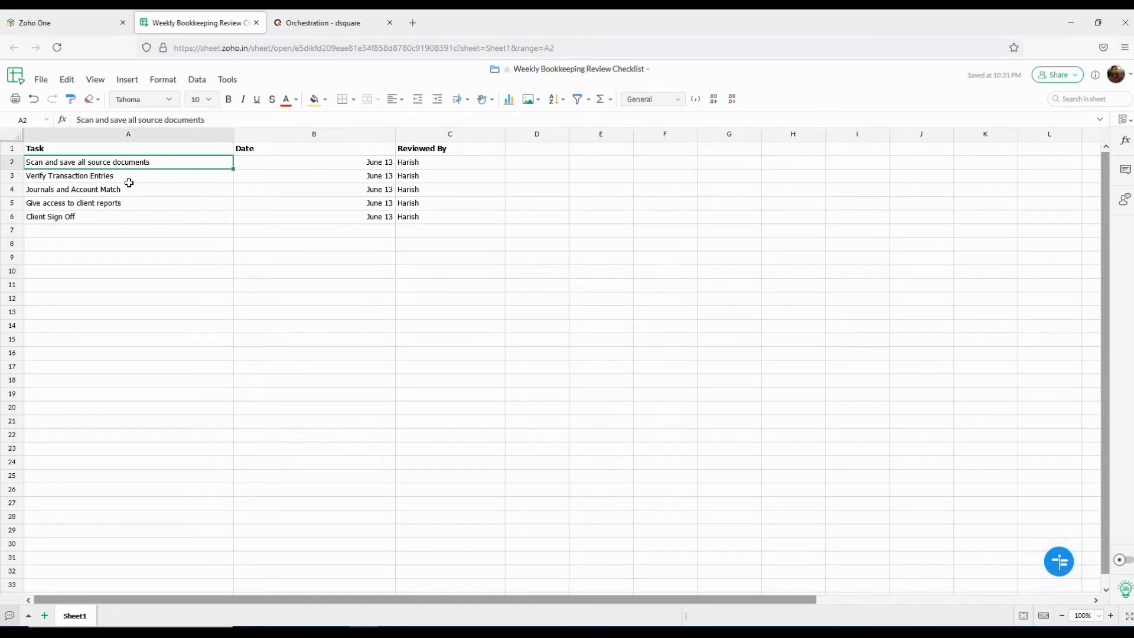
pyautogui.click(124, 177)
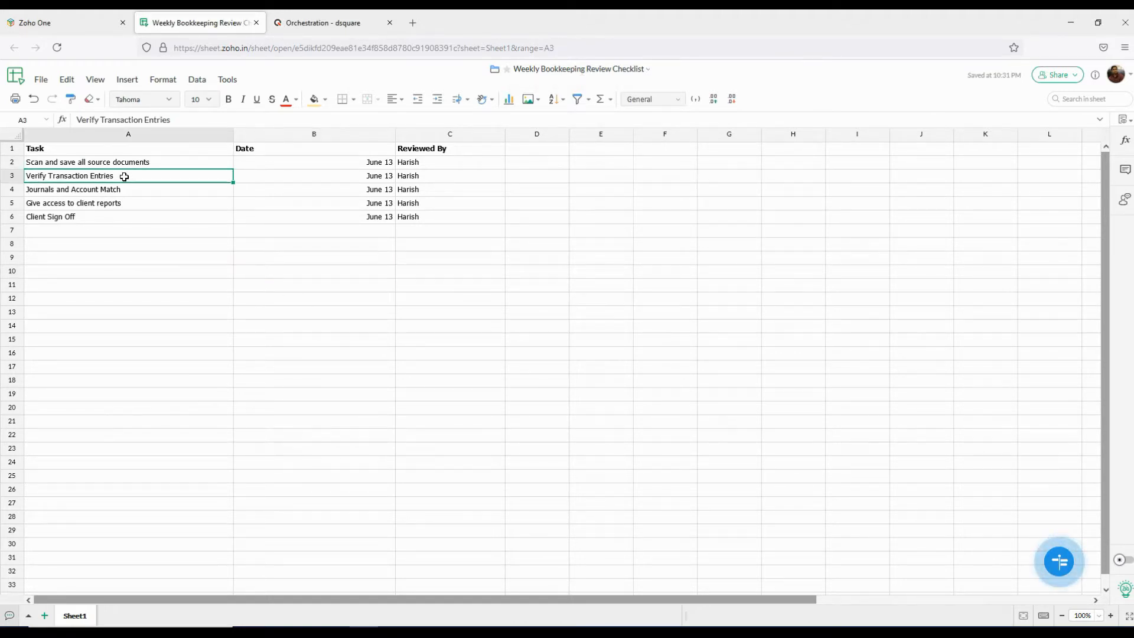
pyautogui.click(104, 215)
pyautogui.moveTo(99, 166); pyautogui.dragTo(101, 225)
pyautogui.click(344, 209)
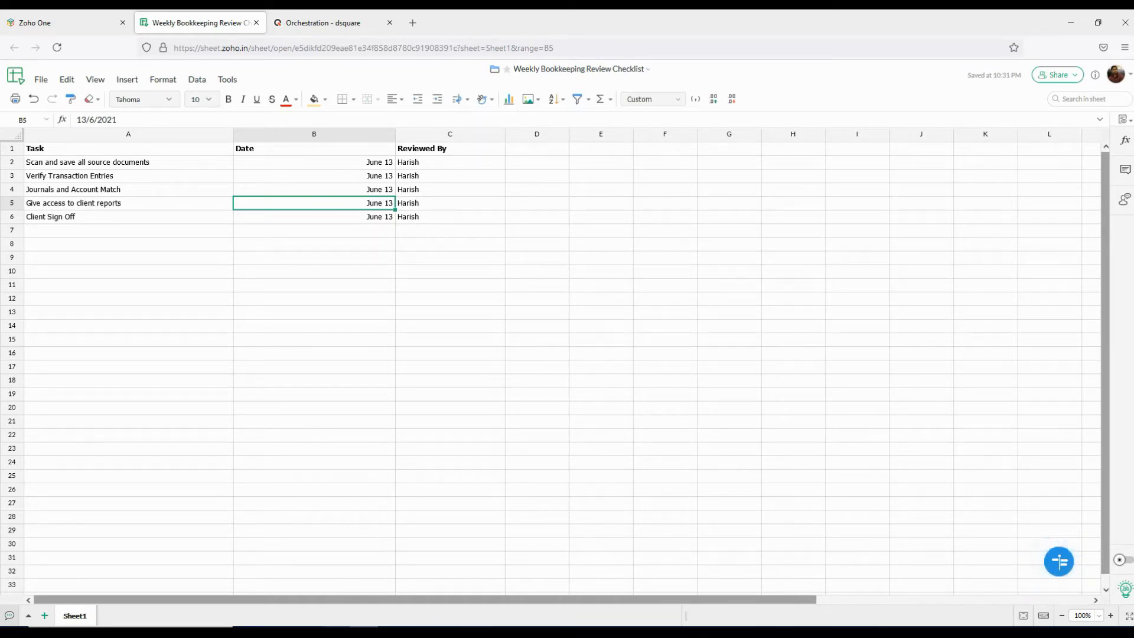
# - Switch to Qntrl and create a new orchestration named for the weekly bookkeeping checklist
pyautogui.click(332, 24)
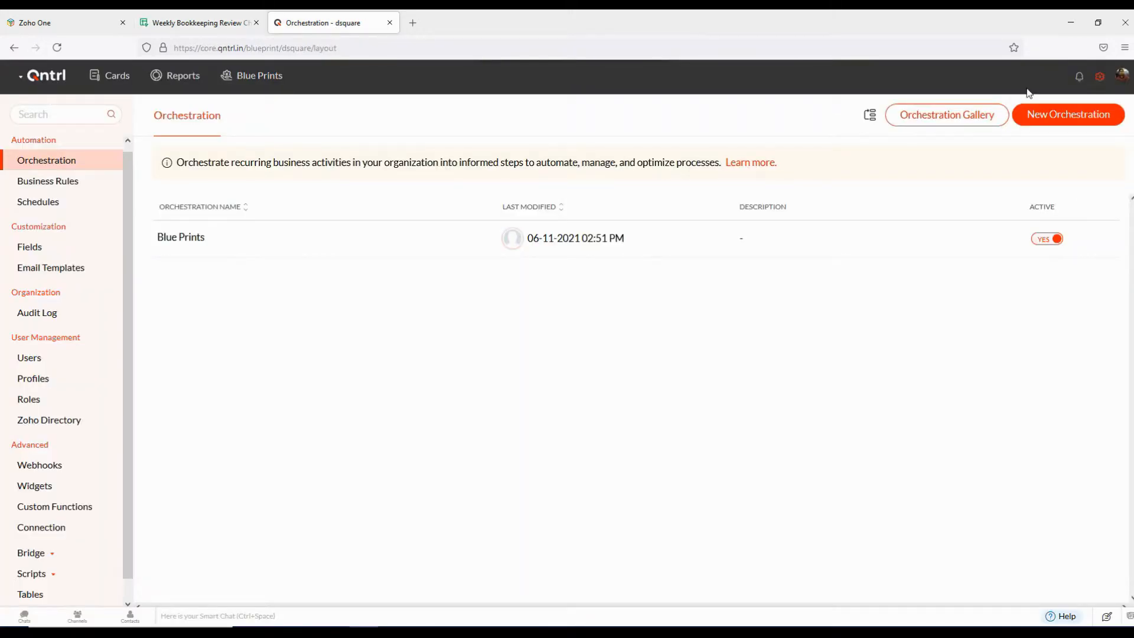
pyautogui.click(1057, 116)
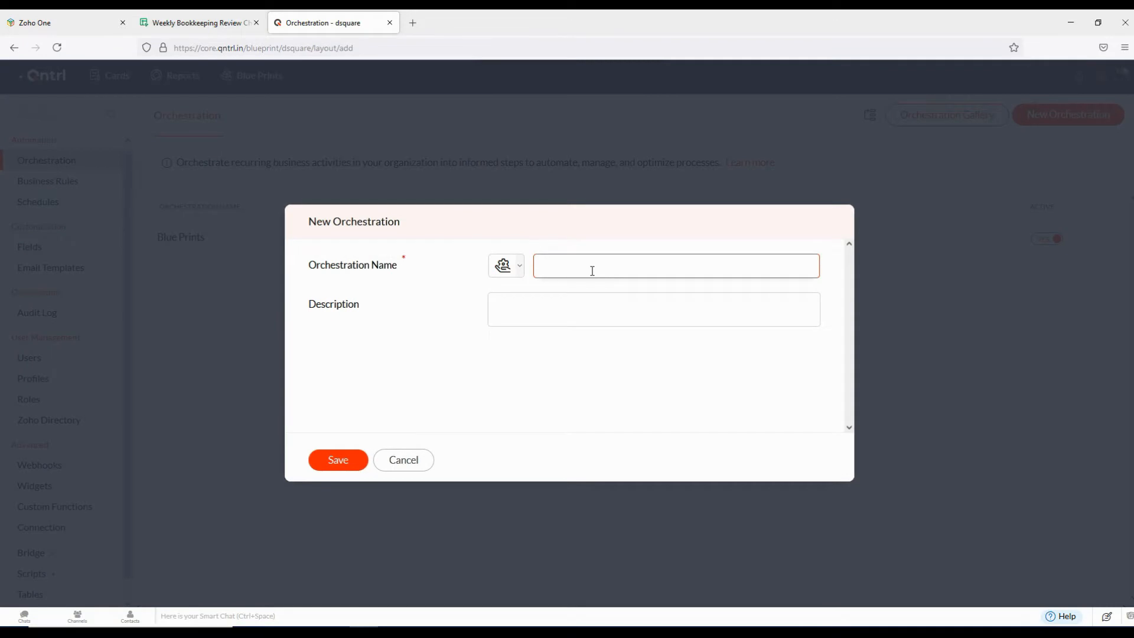
pyautogui.write('Weekly Checkl')
pyautogui.press('BackSpace')
pyautogui.press('BackSpace')
pyautogui.write('Bookkeeping')
pyautogui.click(338, 468)
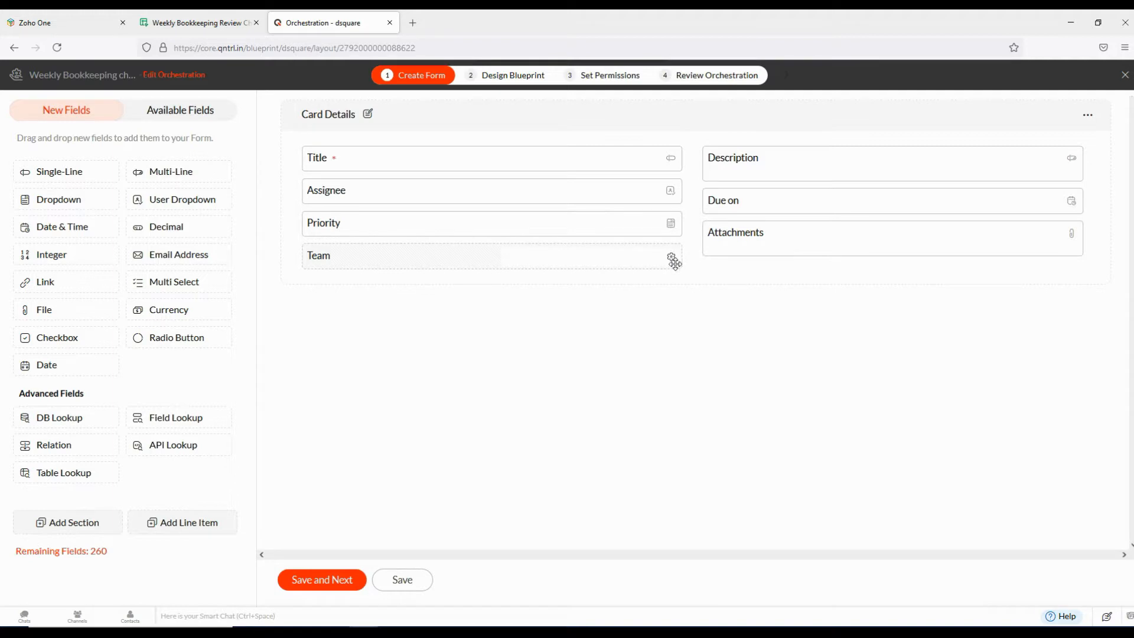
# - Remove the Team, Priority and Attachments fields from the Card Details section of the form
pyautogui.click(671, 258)
pyautogui.click(603, 307)
pyautogui.click(479, 393)
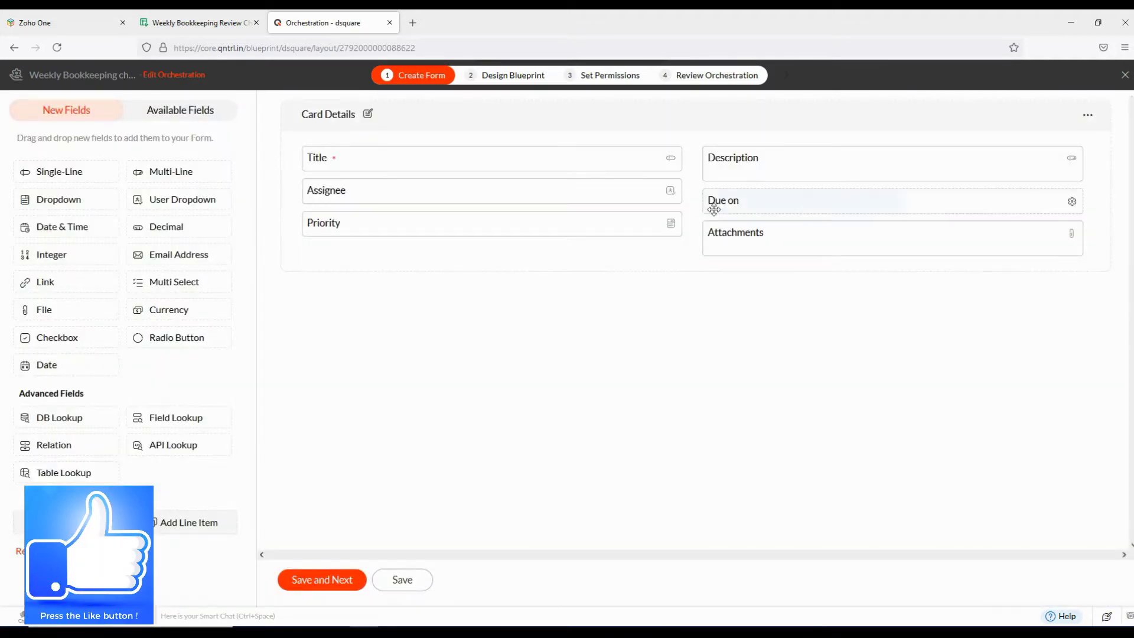
pyautogui.click(671, 224)
pyautogui.click(598, 303)
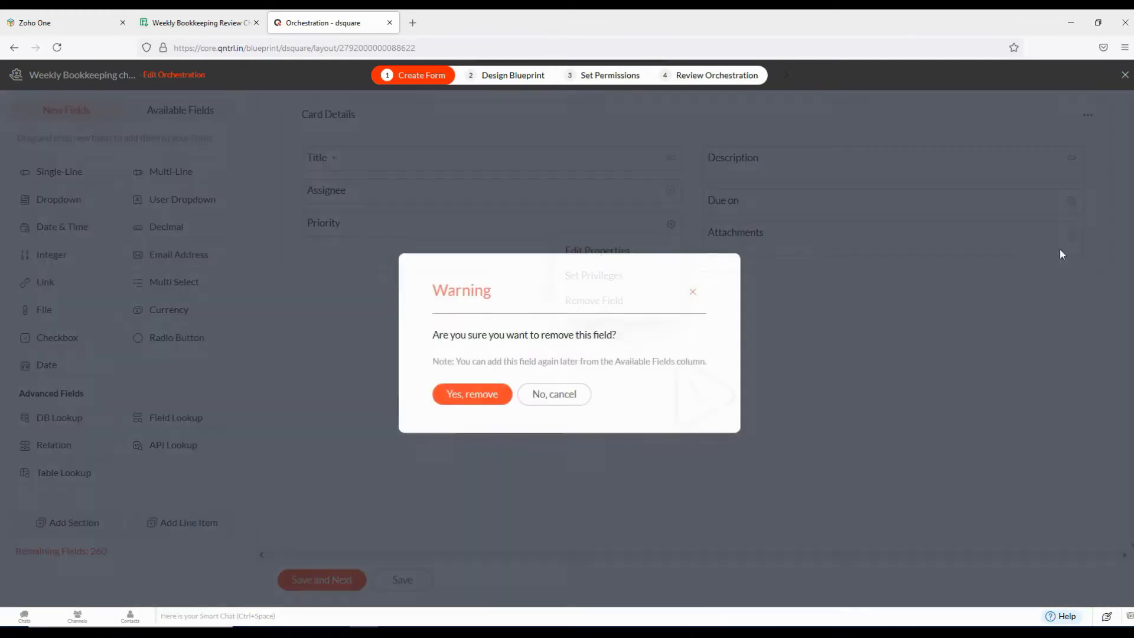
pyautogui.click(445, 397)
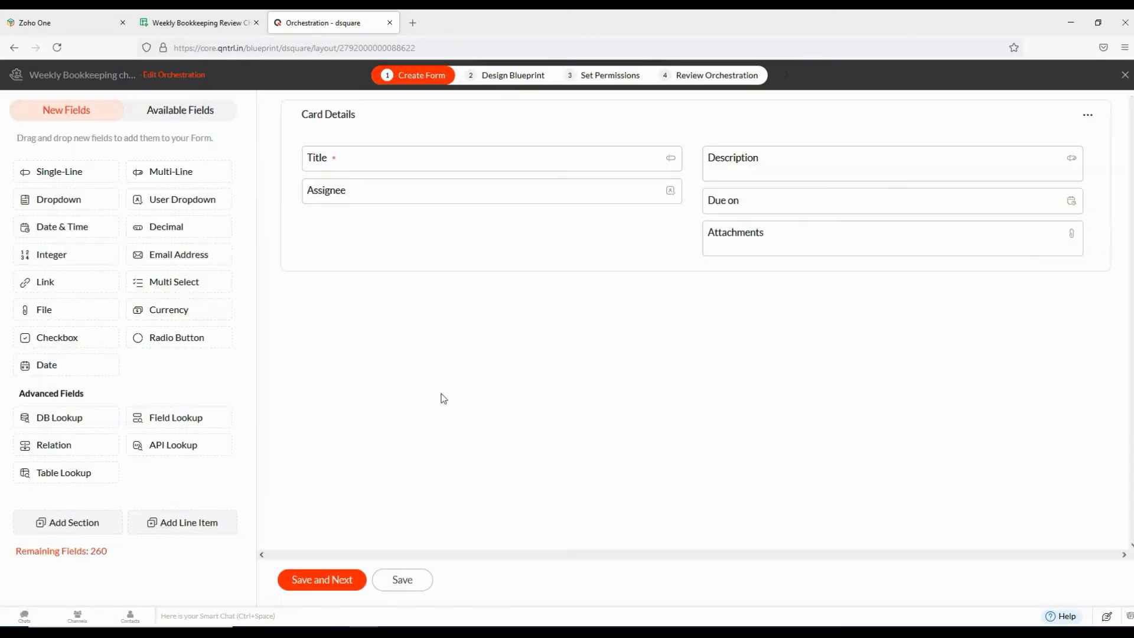
pyautogui.click(1073, 235)
pyautogui.click(994, 310)
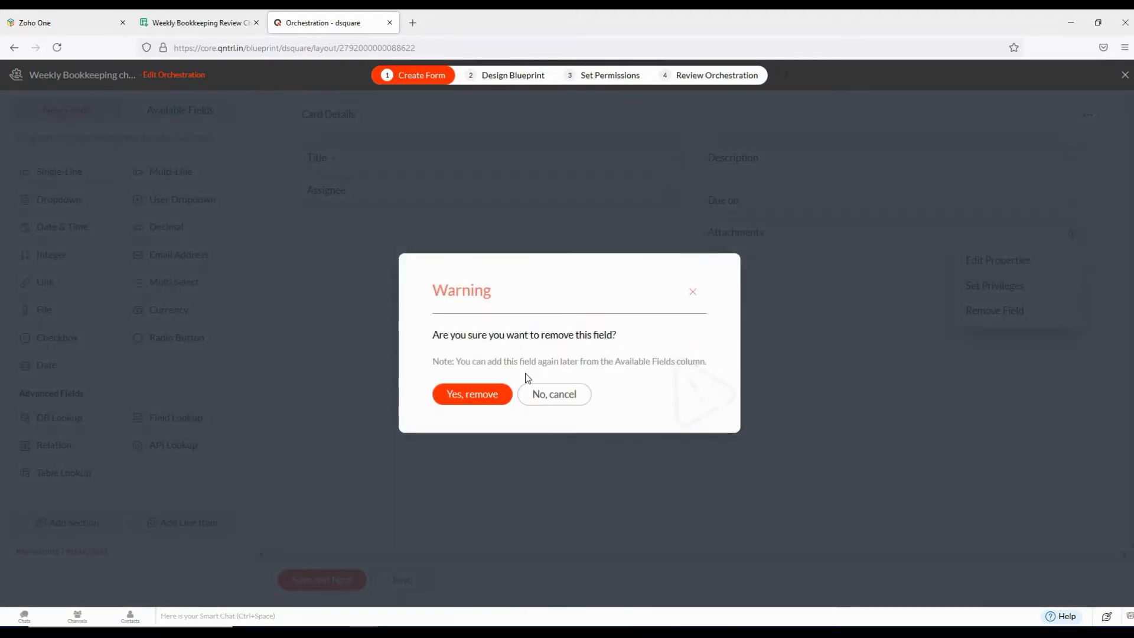
pyautogui.click(477, 404)
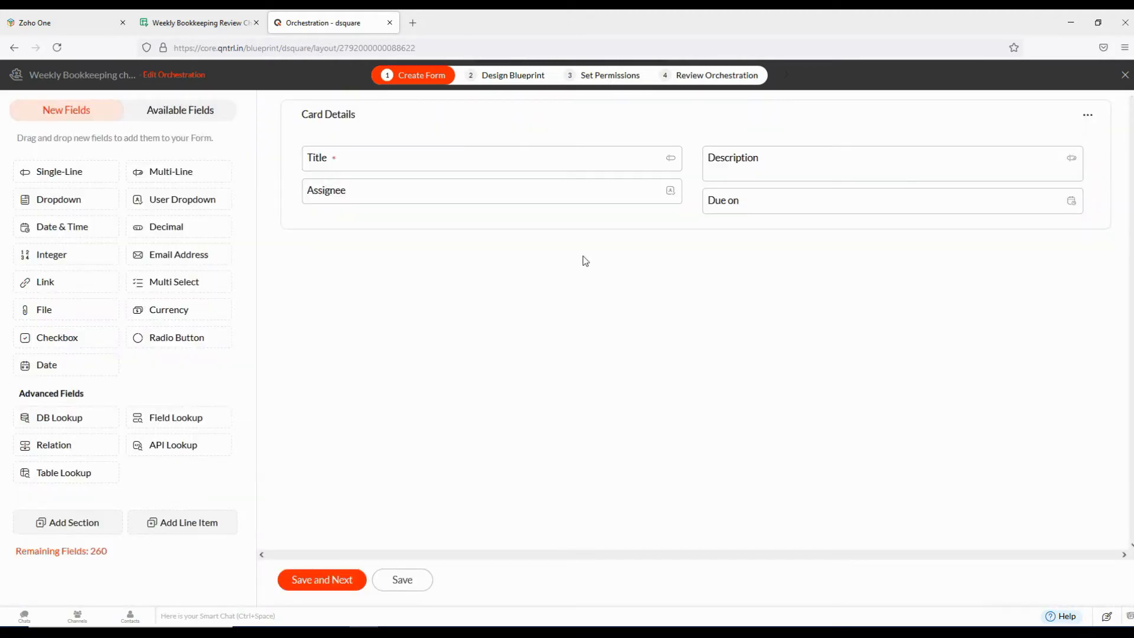
# - Add a new section below Card Details and name it "Checklist Tasks"
pyautogui.click(66, 524)
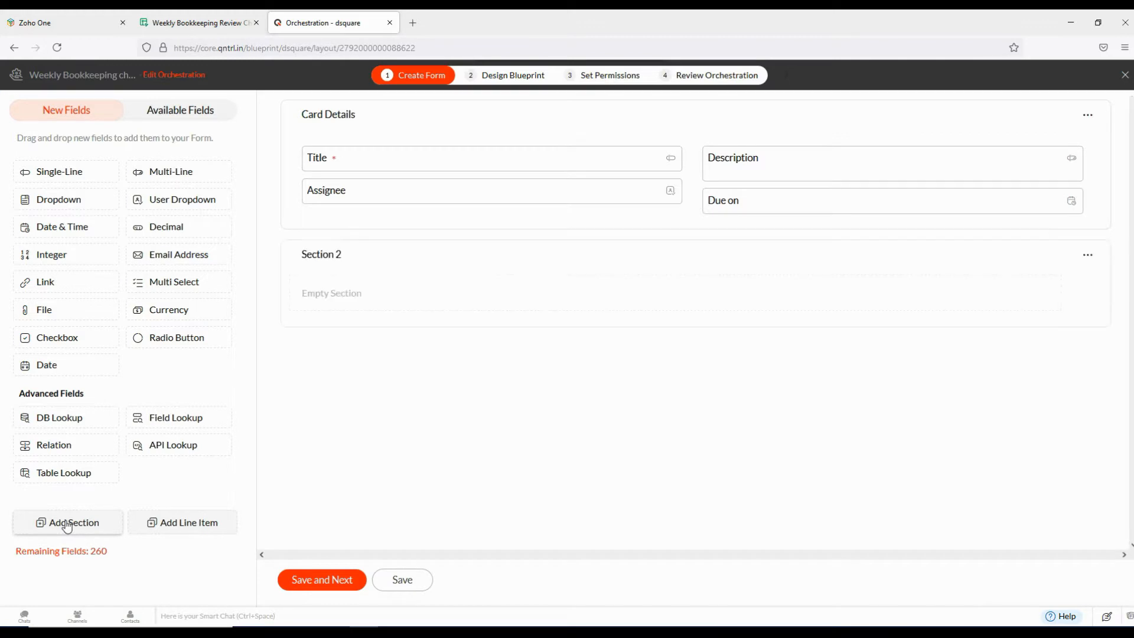
pyautogui.click(353, 257)
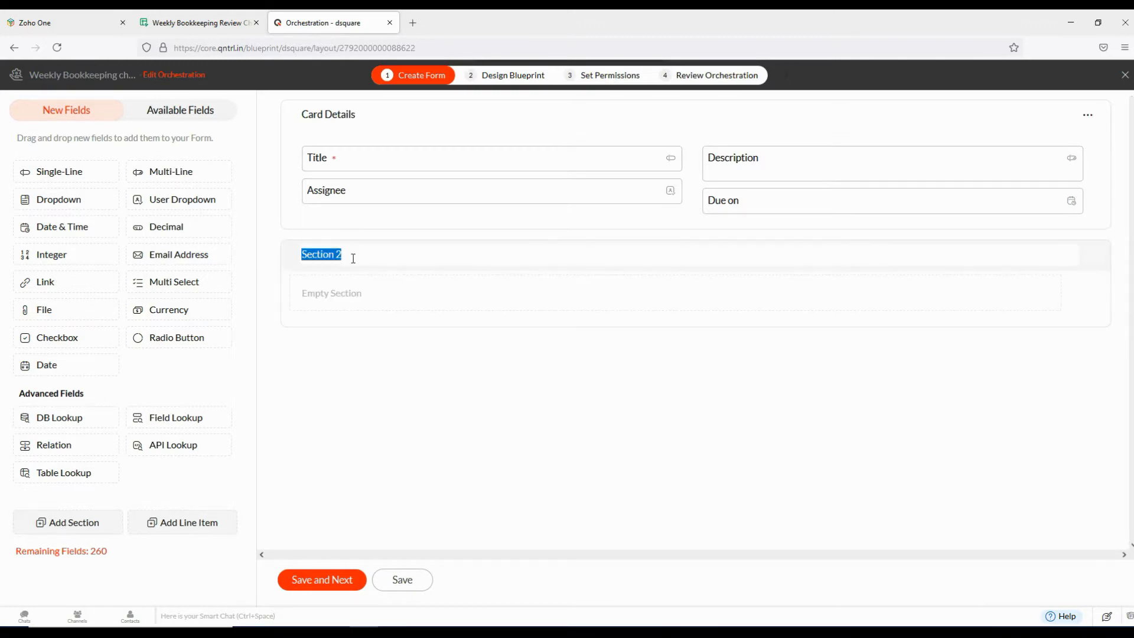
pyautogui.write('Ch')
pyautogui.press('Return')
# - Add a checkbox field to Checklist Tasks titled "Scan and save all source documents", copying the title from cell A2 of the Zoho sheet
pyautogui.moveTo(30, 337); pyautogui.dragTo(324, 295)
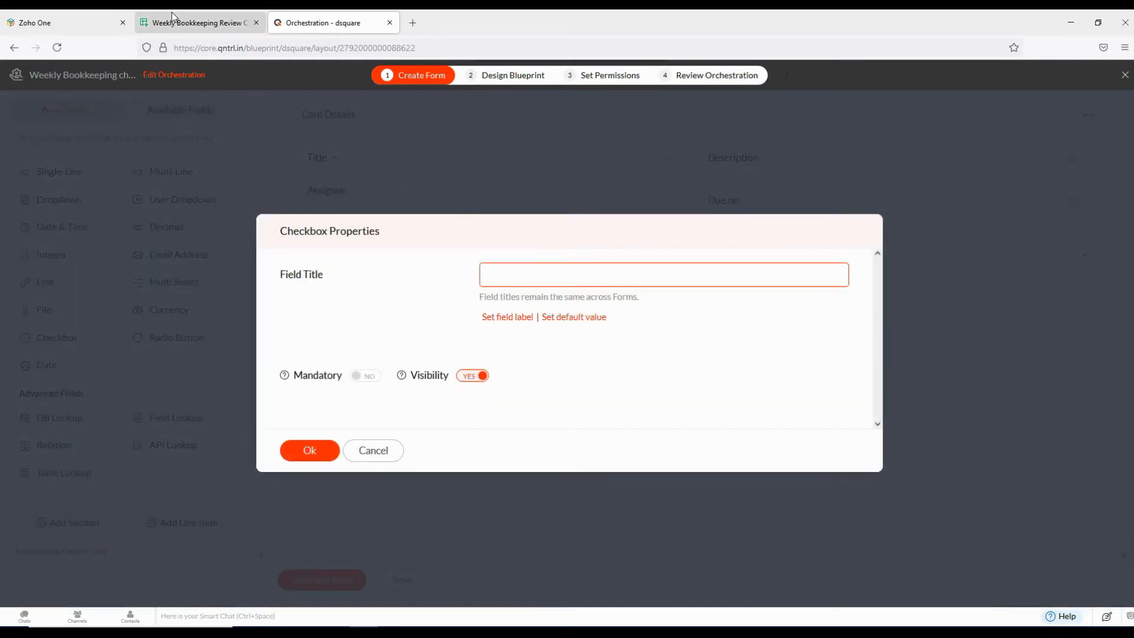
pyautogui.click(195, 22)
pyautogui.click(165, 163)
pyautogui.hotkey('ctrl', 'c')
pyautogui.click(289, 22)
pyautogui.hotkey('ctrl', 'v')
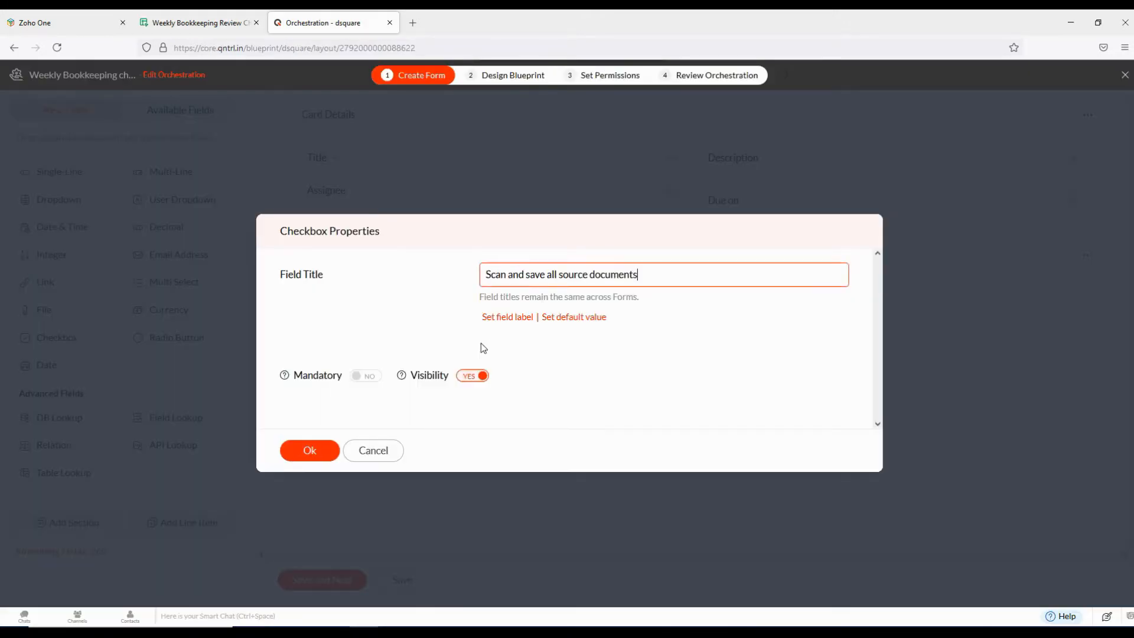
pyautogui.click(309, 451)
# - Add a second checkbox beside the first, titled "Verify Transaction Entries" as copied from cell A3 of the checklist sheet
pyautogui.moveTo(66, 343); pyautogui.dragTo(848, 309)
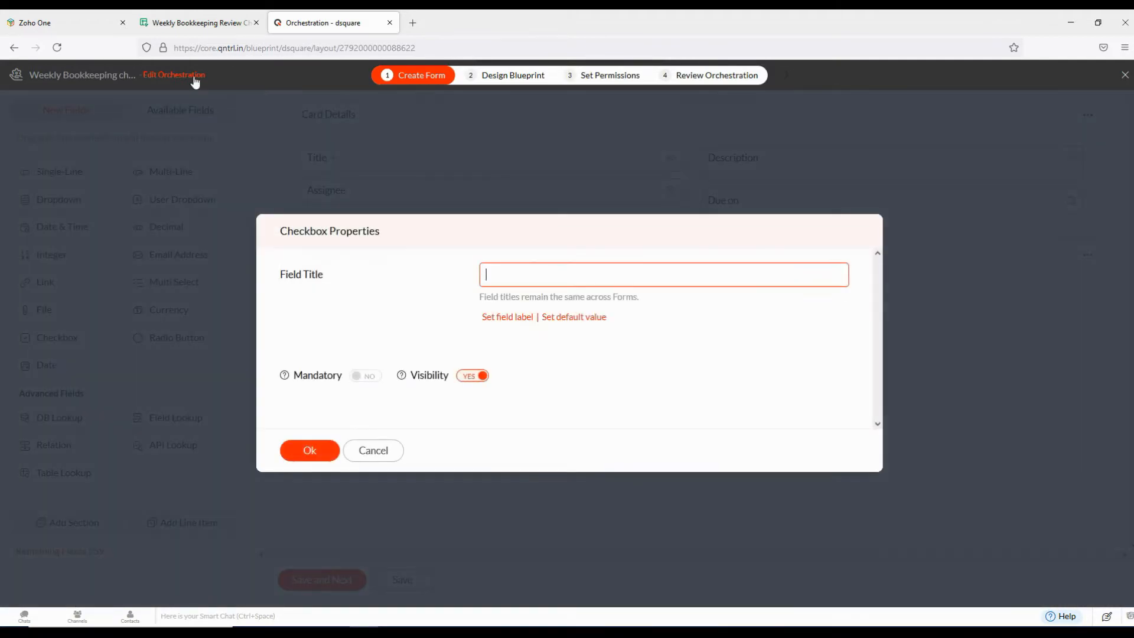
pyautogui.click(195, 22)
pyautogui.click(106, 175)
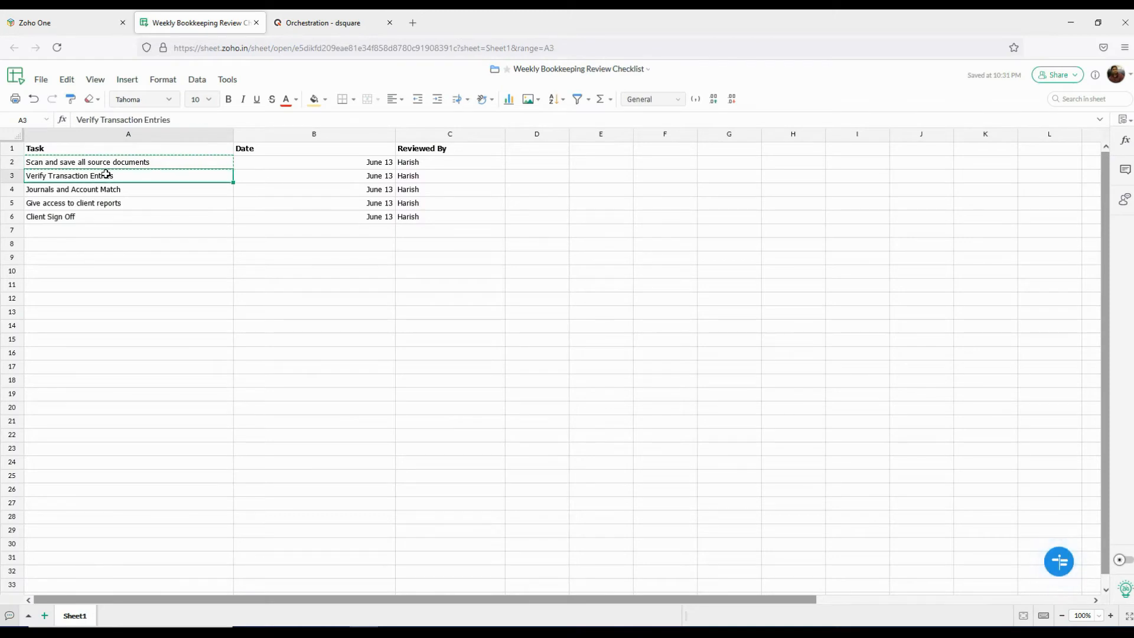
pyautogui.hotkey('ctrl', 'c')
pyautogui.click(322, 23)
pyautogui.hotkey('ctrl', 'v')
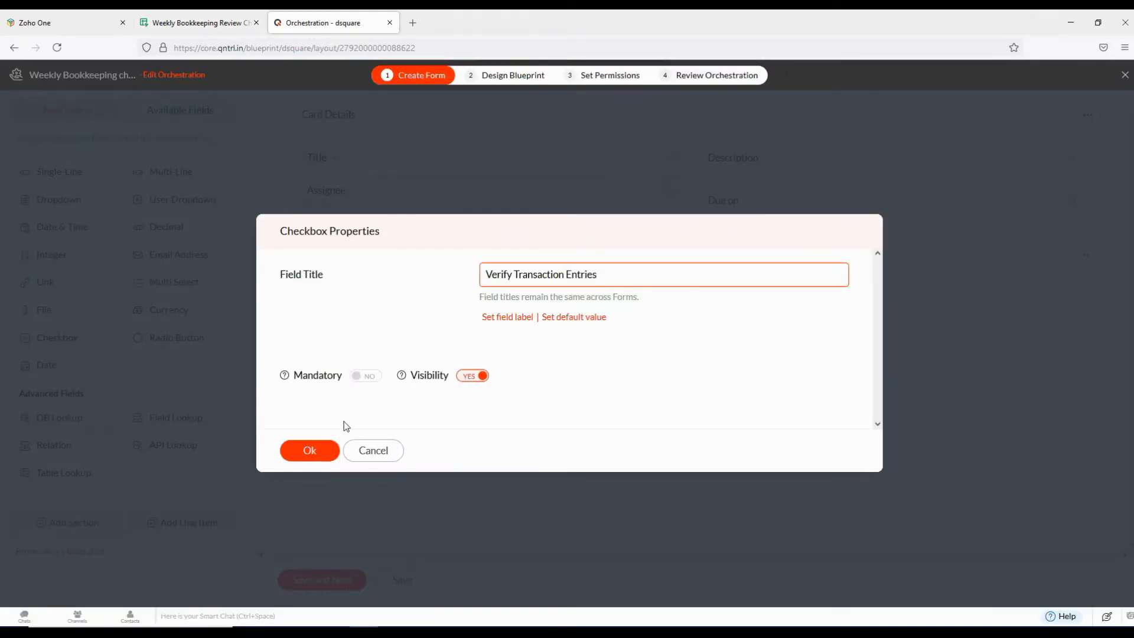
pyautogui.click(308, 451)
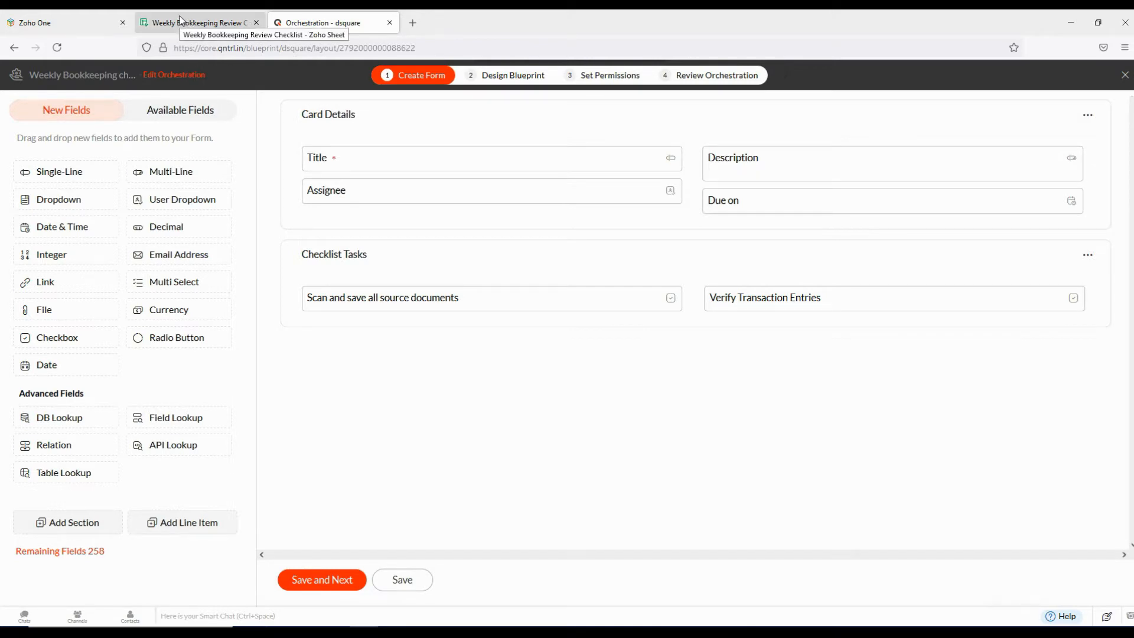
# - Add a checkbox titled "Journals and Account Match" under the first checklist task, copying the title from cell A4 of the sheet
pyautogui.moveTo(56, 342); pyautogui.dragTo(380, 330)
pyautogui.click(198, 22)
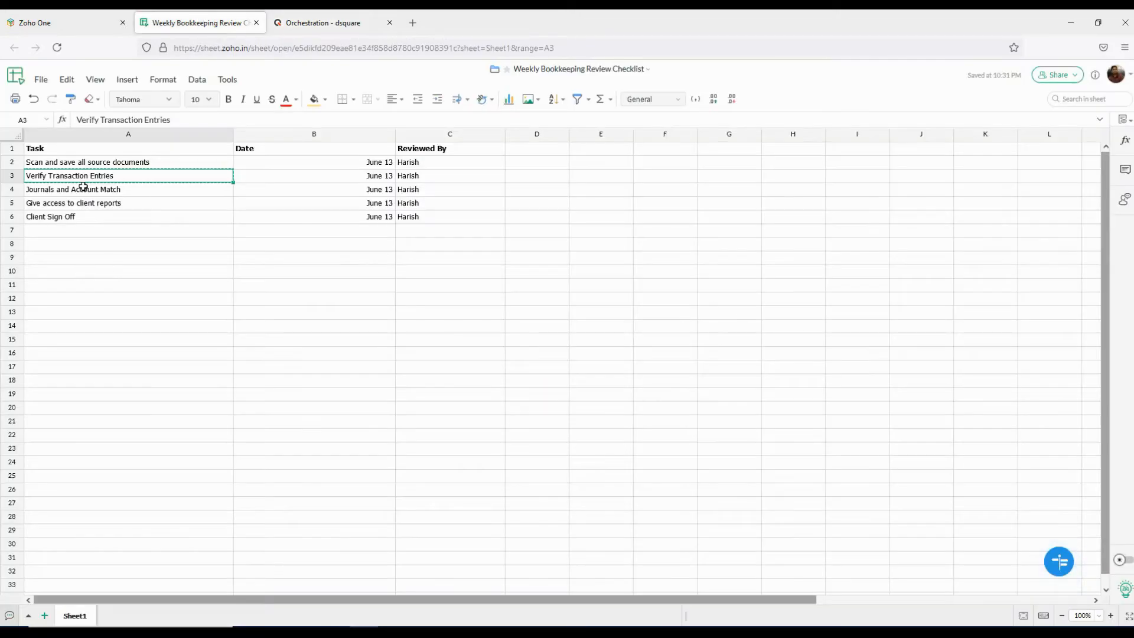
pyautogui.press('Down')
pyautogui.hotkey('ctrl', 'c')
pyautogui.click(312, 24)
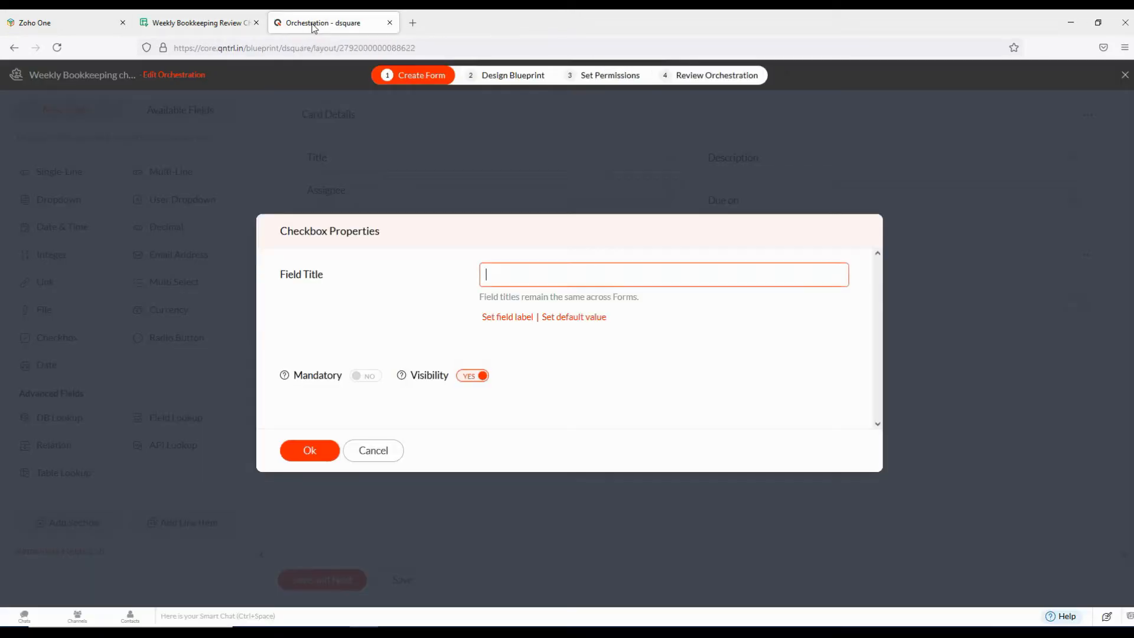
pyautogui.hotkey('ctrl', 'v')
pyautogui.click(305, 451)
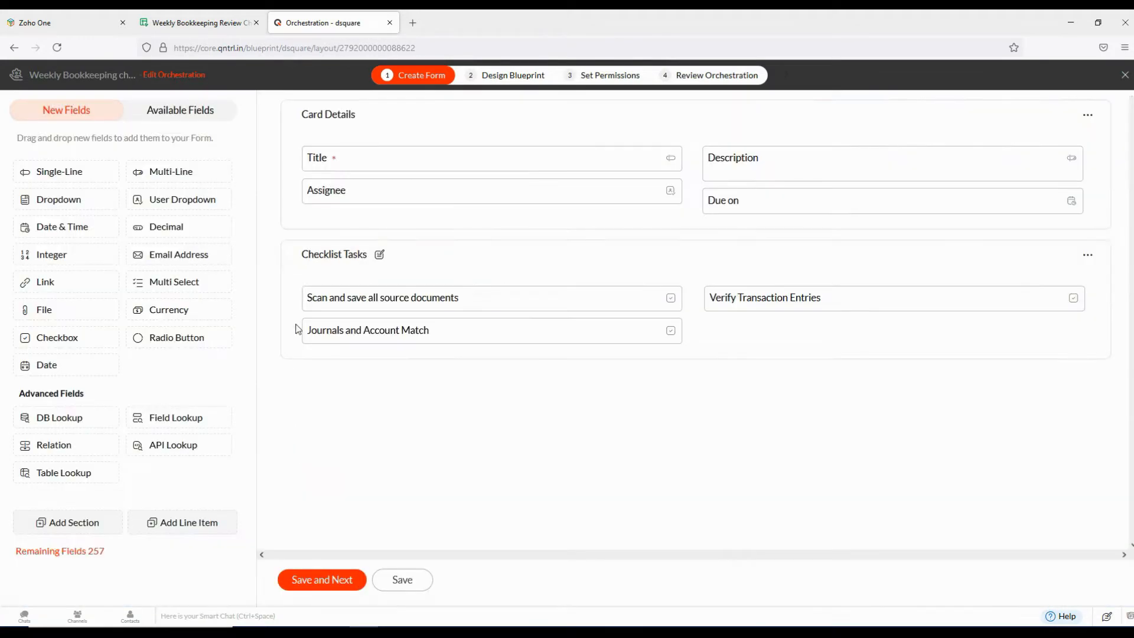
# - Add a checkbox titled "Give access to client reports" under Verify Transaction Entries, copying the title from cell A5 of the sheet
pyautogui.moveTo(37, 339); pyautogui.dragTo(673, 326)
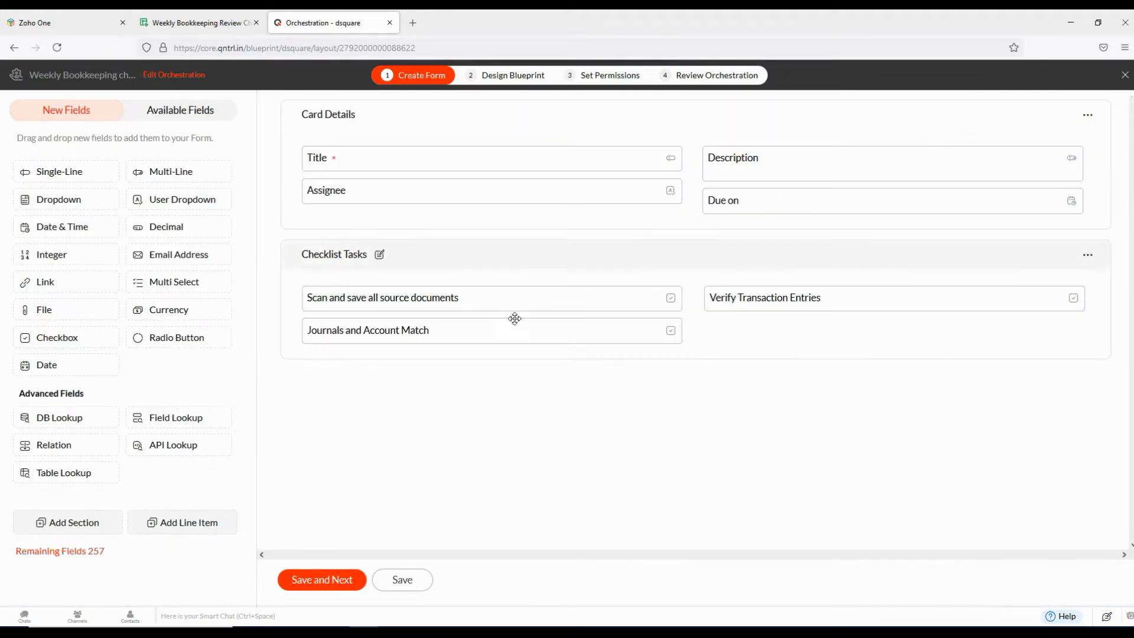
pyautogui.moveTo(57, 342); pyautogui.dragTo(767, 336)
pyautogui.click(217, 23)
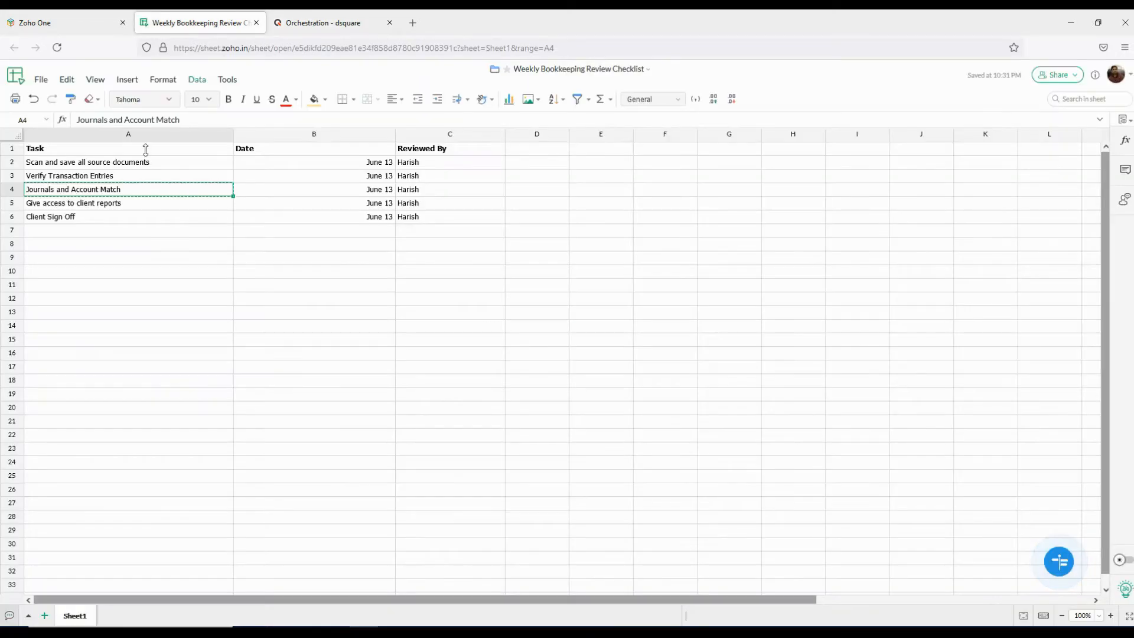
pyautogui.click(115, 205)
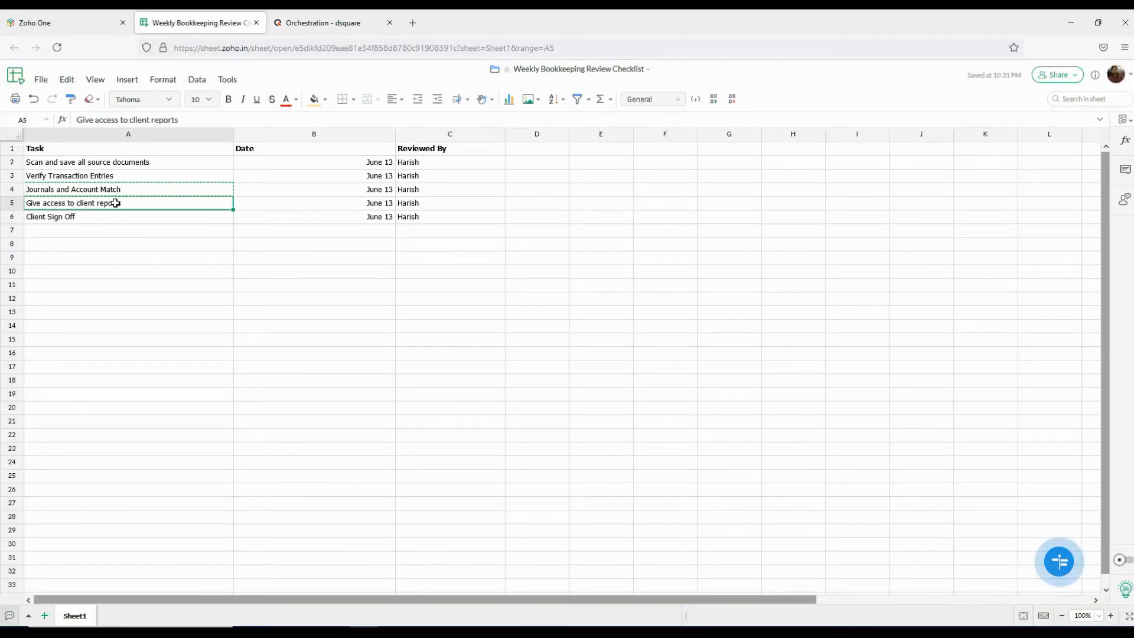
pyautogui.click(311, 23)
pyautogui.hotkey('ctrl', 'v')
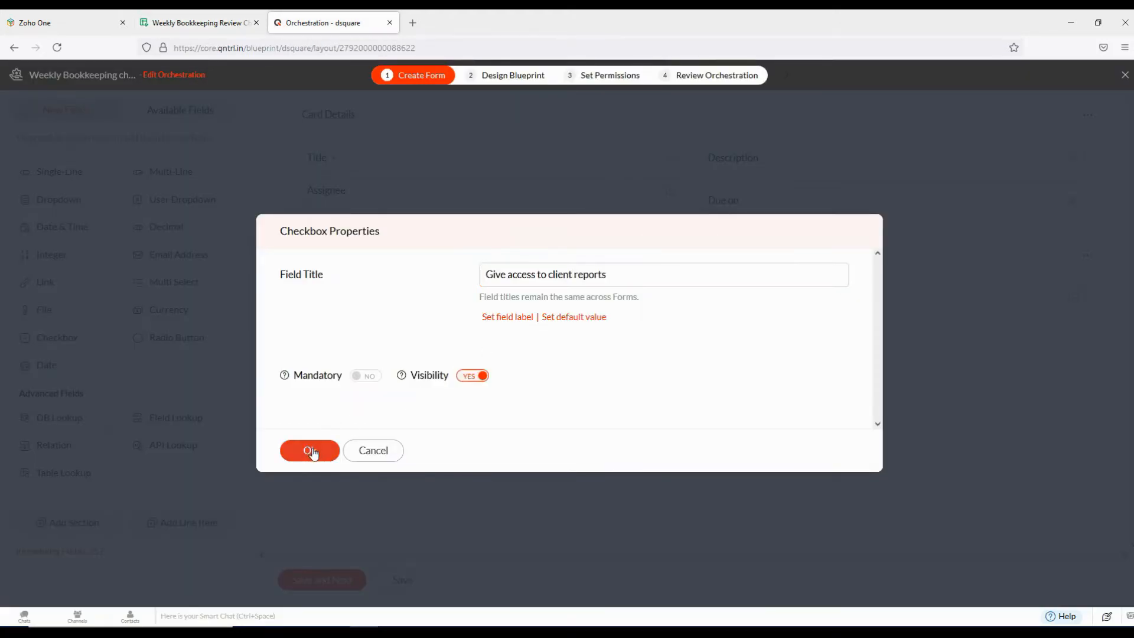
pyautogui.click(310, 451)
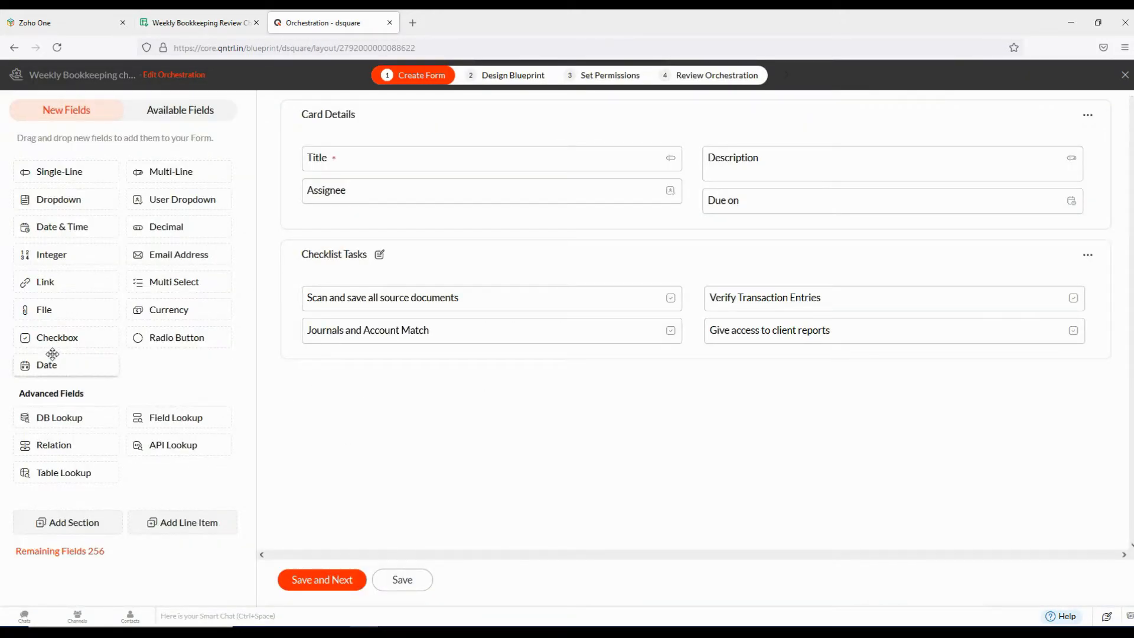
# - Add a checkbox titled "Client Sign Off" under Journals and Account Match, copying the title from cell A6 of the sheet
pyautogui.moveTo(59, 328); pyautogui.dragTo(355, 357)
pyautogui.click(195, 22)
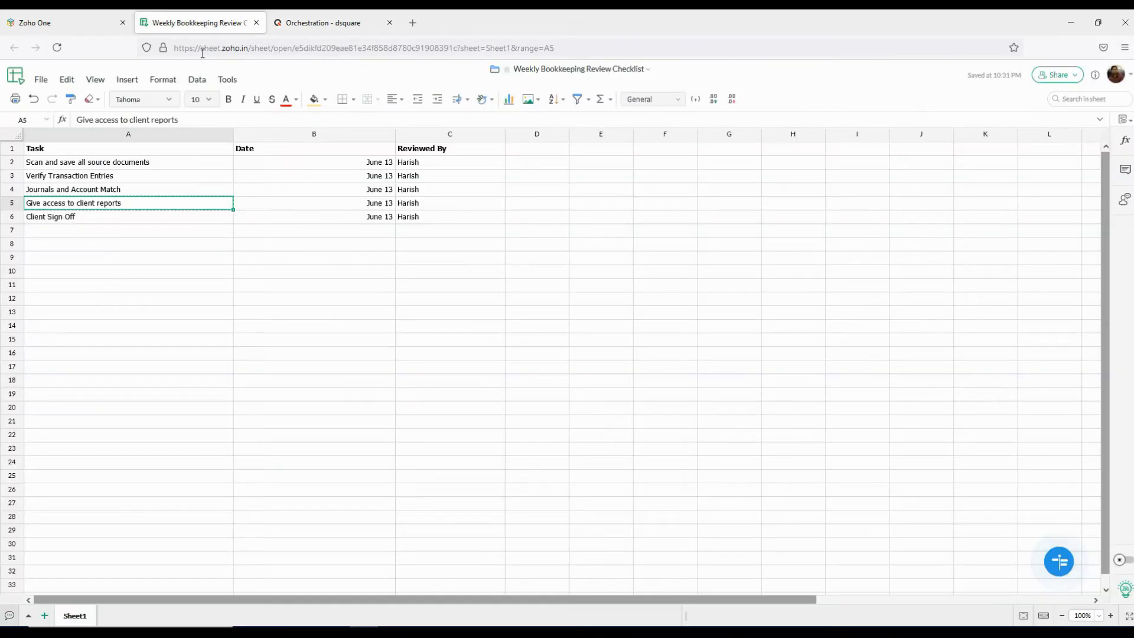
pyautogui.click(110, 217)
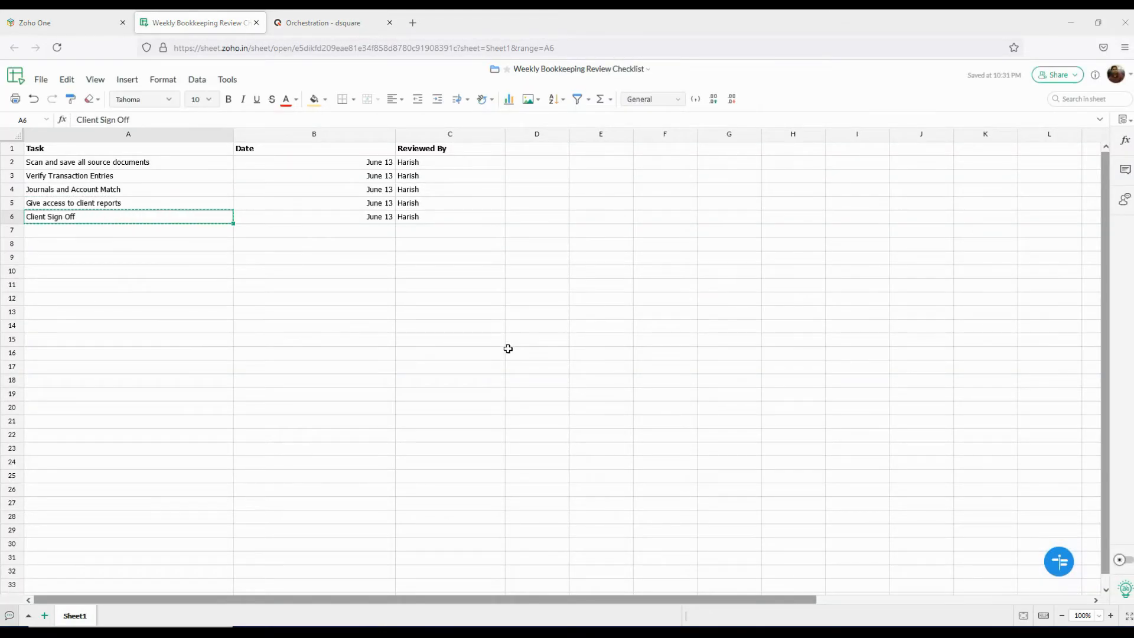
pyautogui.click(342, 24)
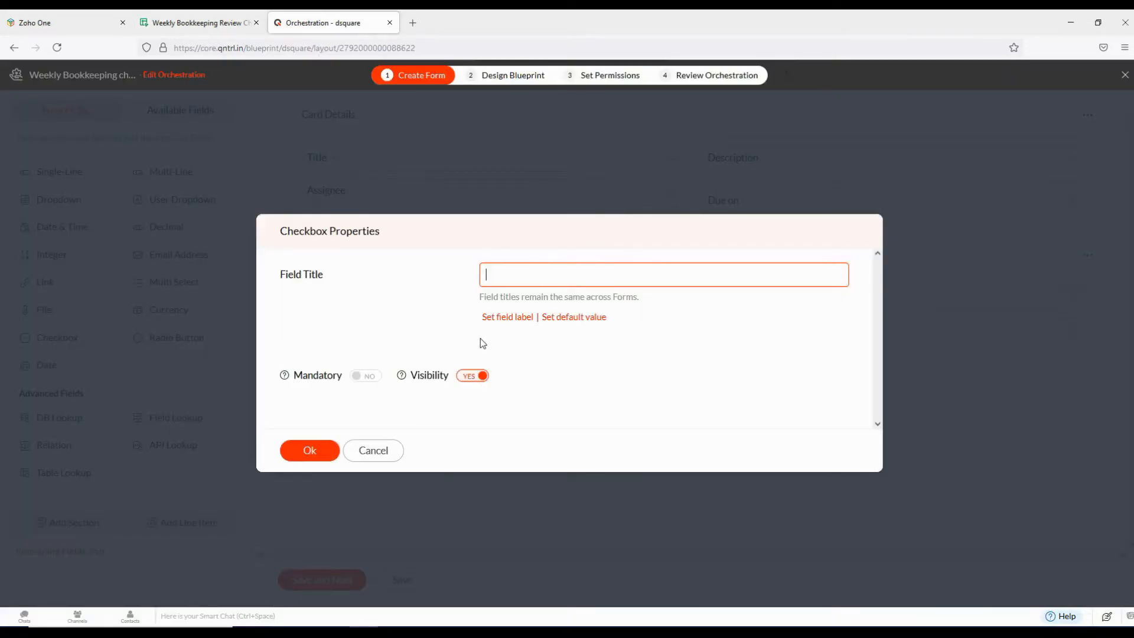
pyautogui.hotkey('ctrl', 'v')
pyautogui.click(309, 450)
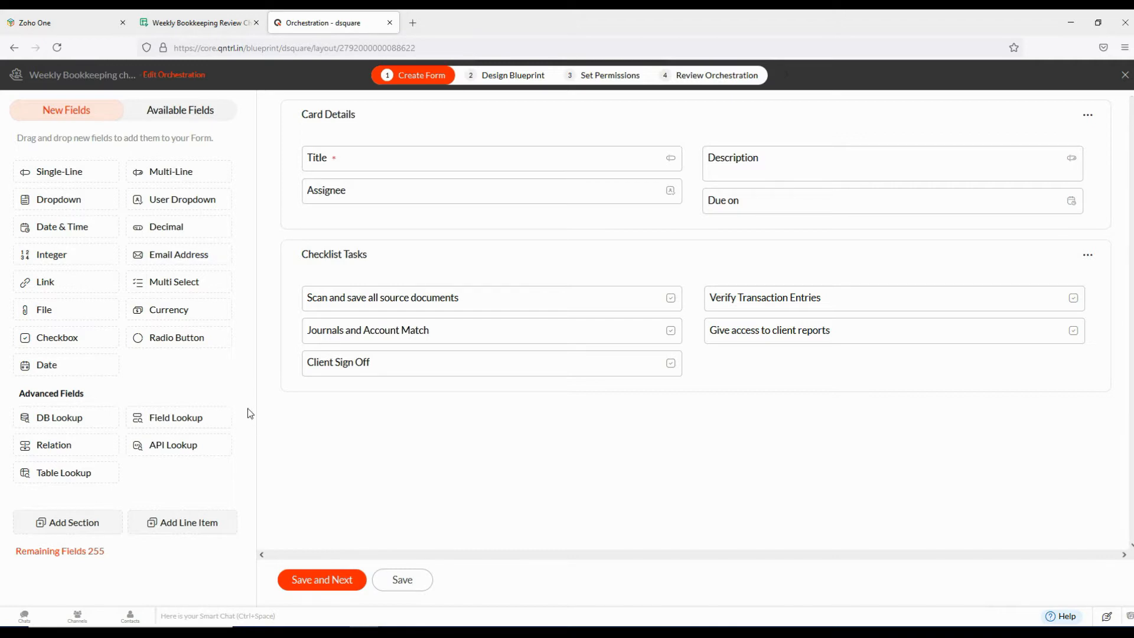
# - Add a dropdown field beside Client Sign Off in Checklist Tasks and title it "Verified The Records"
pyautogui.moveTo(38, 200); pyautogui.dragTo(771, 372)
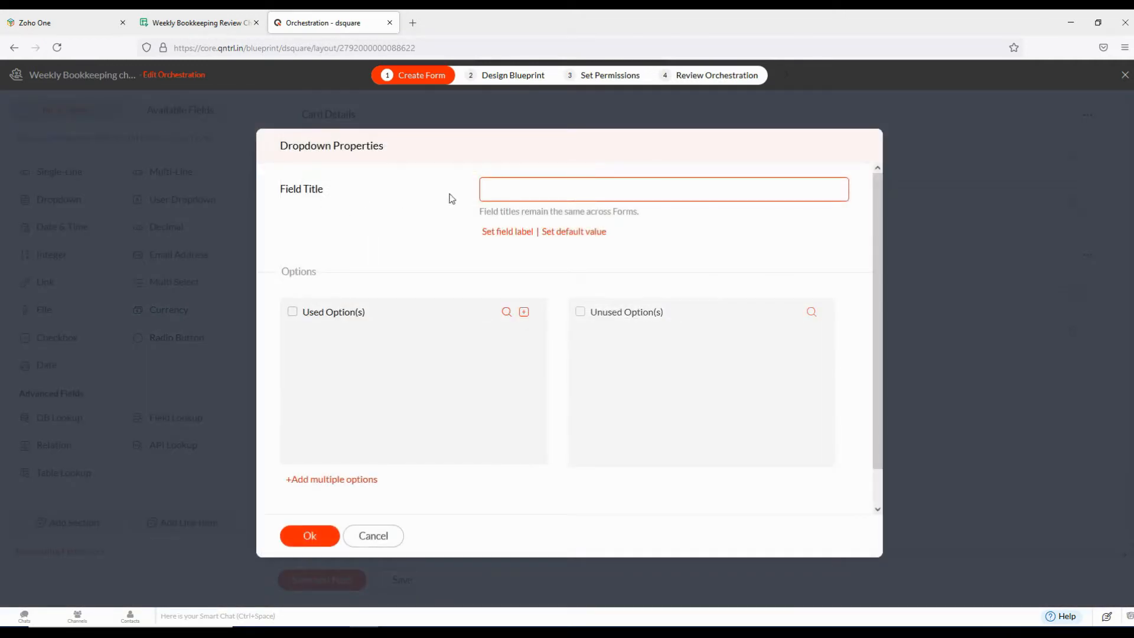
pyautogui.write('V')
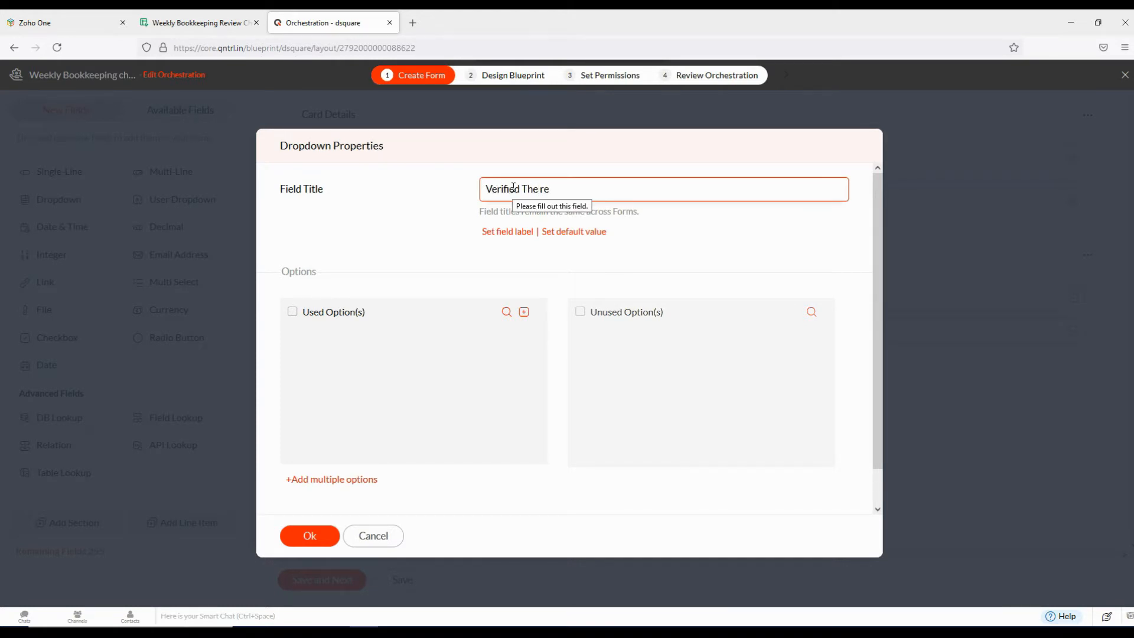
pyautogui.write('erified The Records')
# - Add the options "Yes" and "No" to the Verified The Records dropdown and confirm its properties
pyautogui.click(524, 313)
pyautogui.write('Yes')
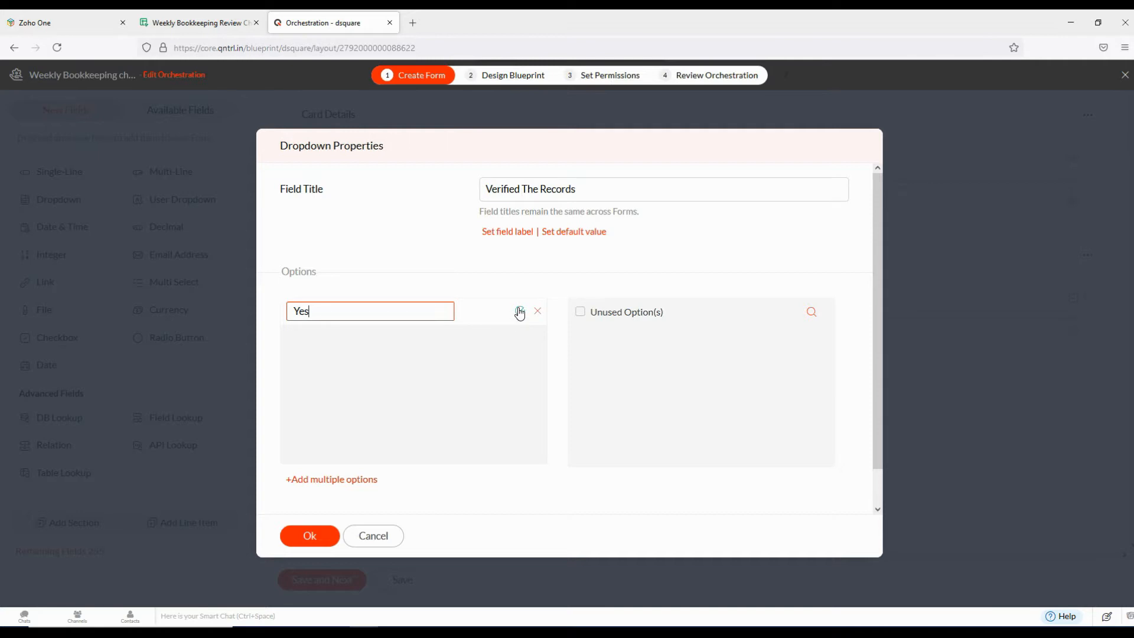
pyautogui.click(519, 311)
pyautogui.click(523, 313)
pyautogui.write('N')
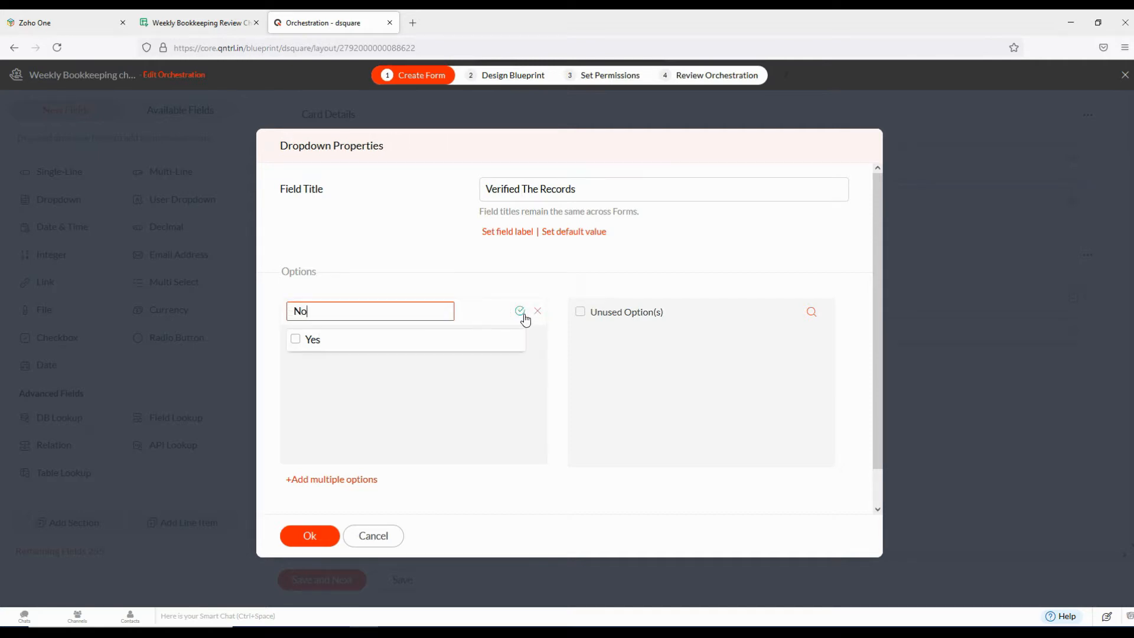
pyautogui.write('o')
pyautogui.click(521, 312)
pyautogui.click(304, 537)
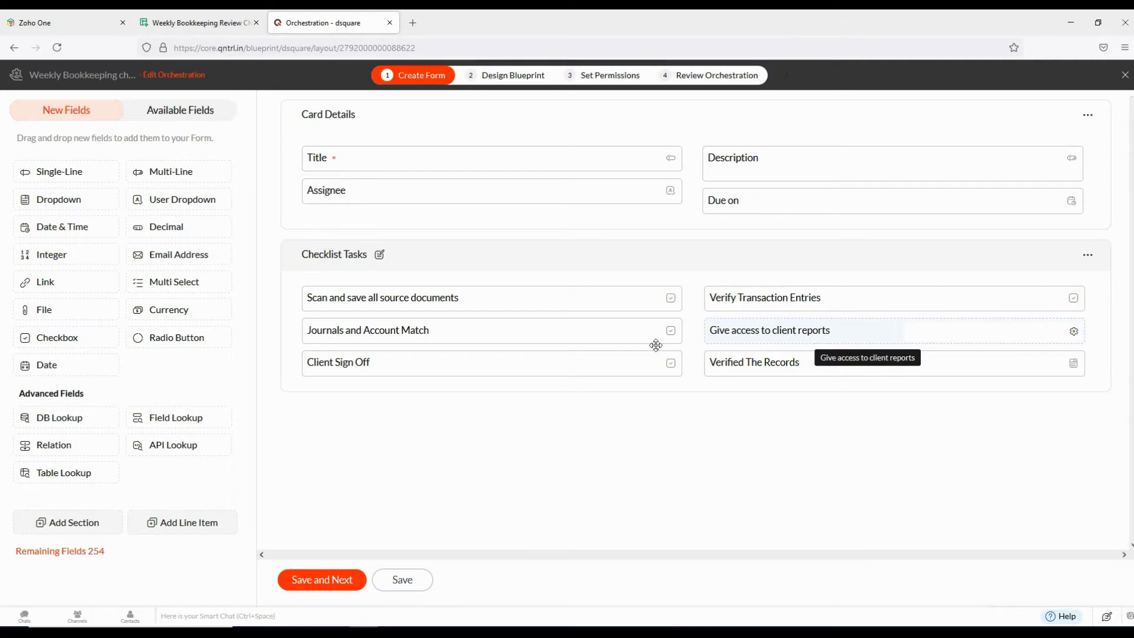
# - Save the form, proceed to the blueprint design, and add the stages "Review under way" and "Approval" to the blueprint
pyautogui.click(314, 583)
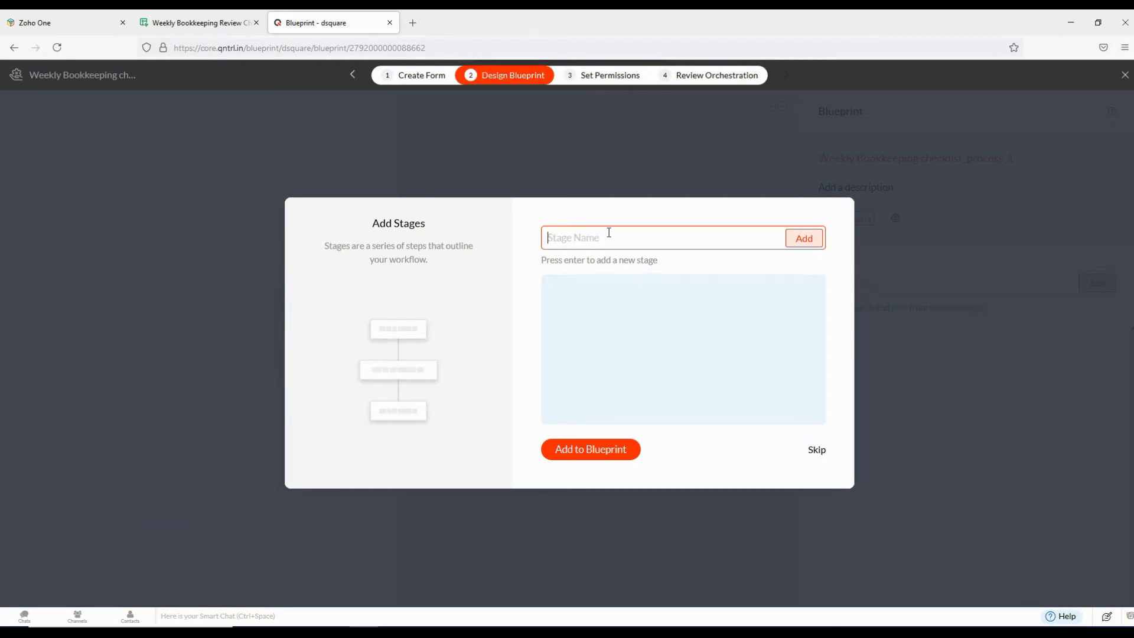
pyautogui.write('Review')
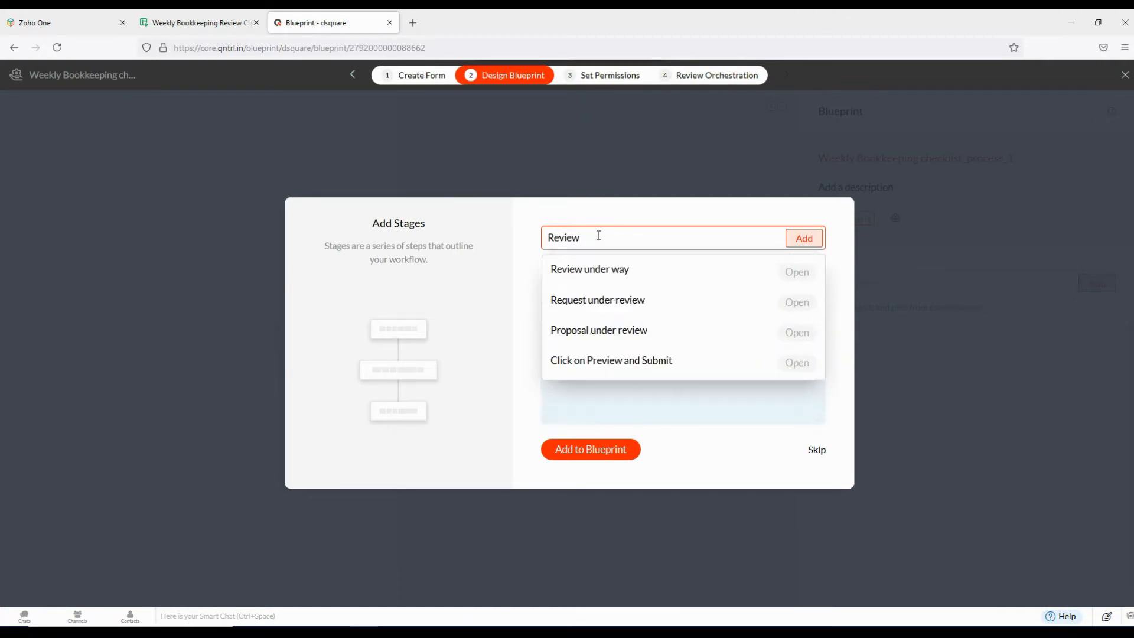
pyautogui.click(602, 272)
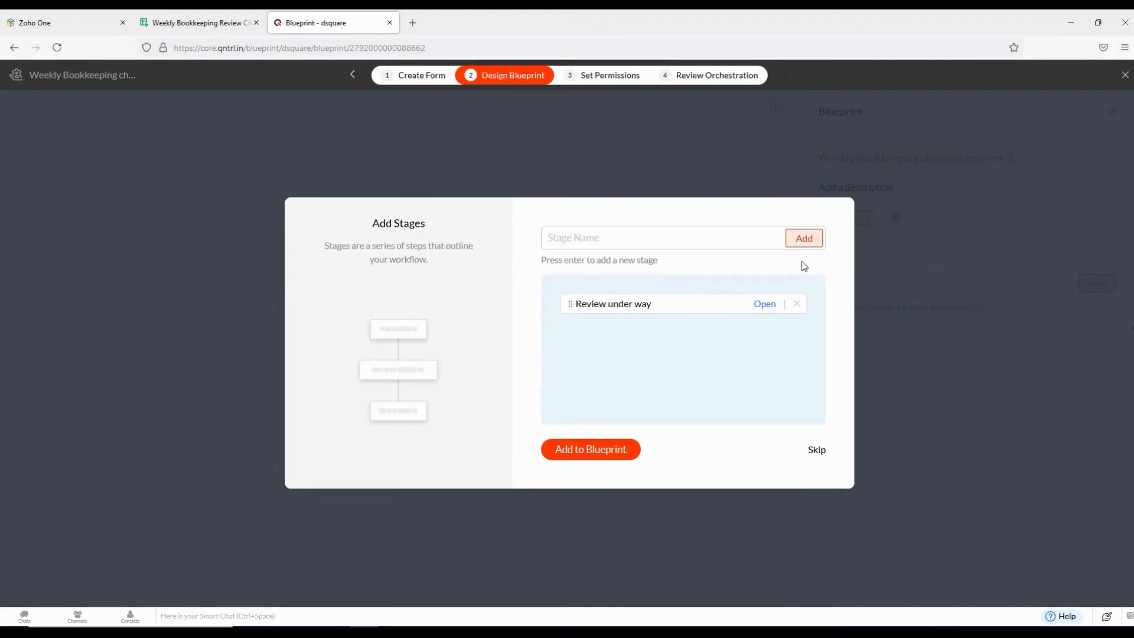
pyautogui.click(681, 244)
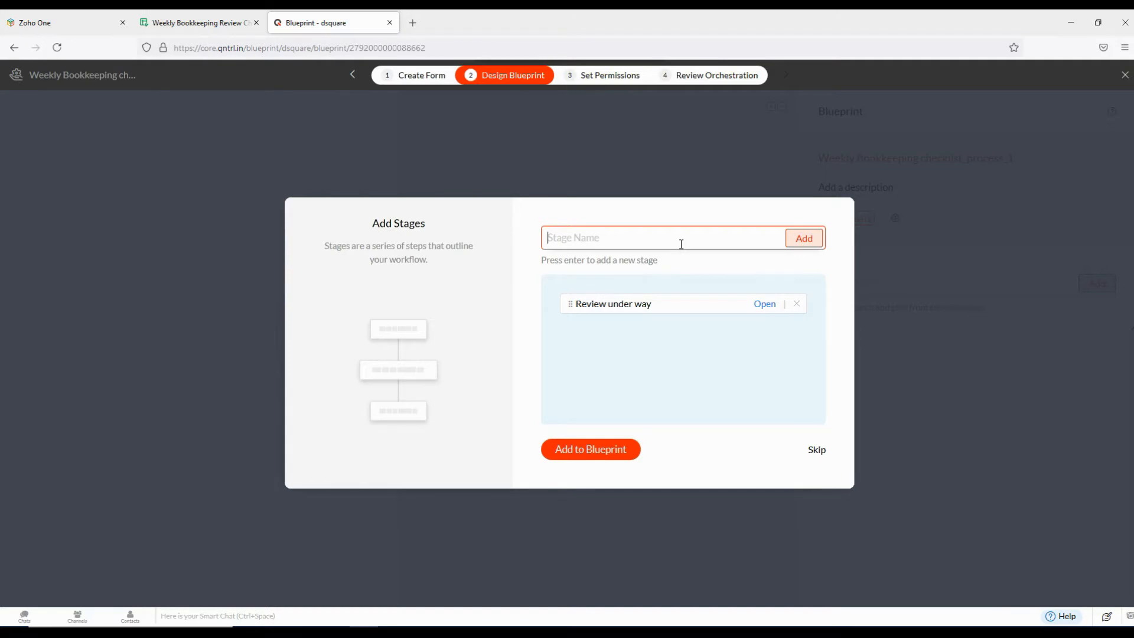
pyautogui.write('Approval')
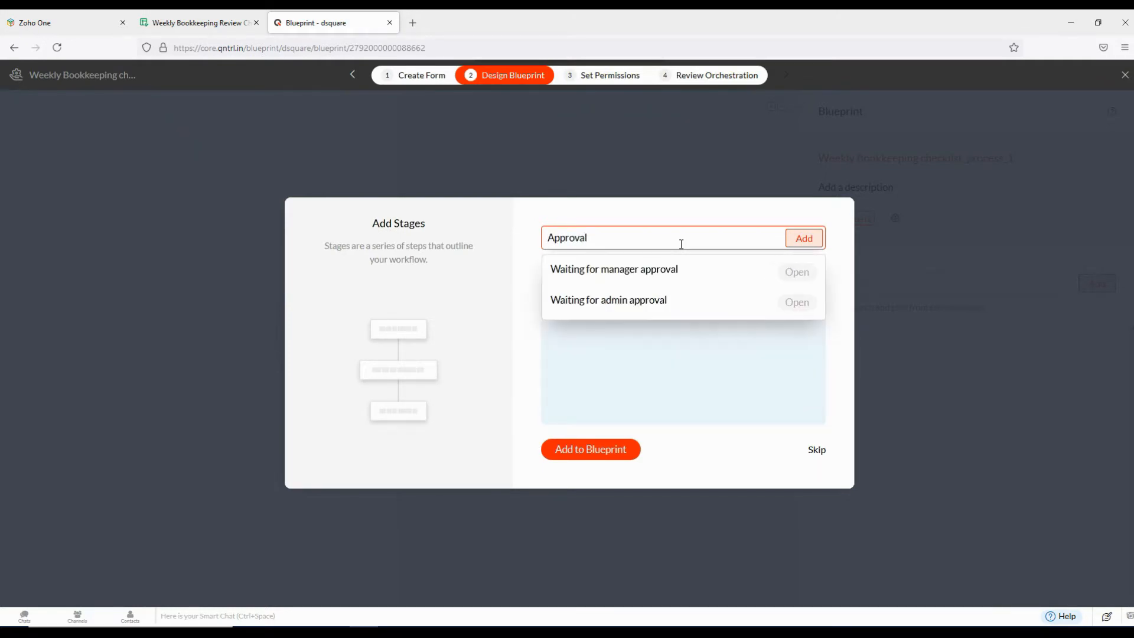
pyautogui.click(648, 385)
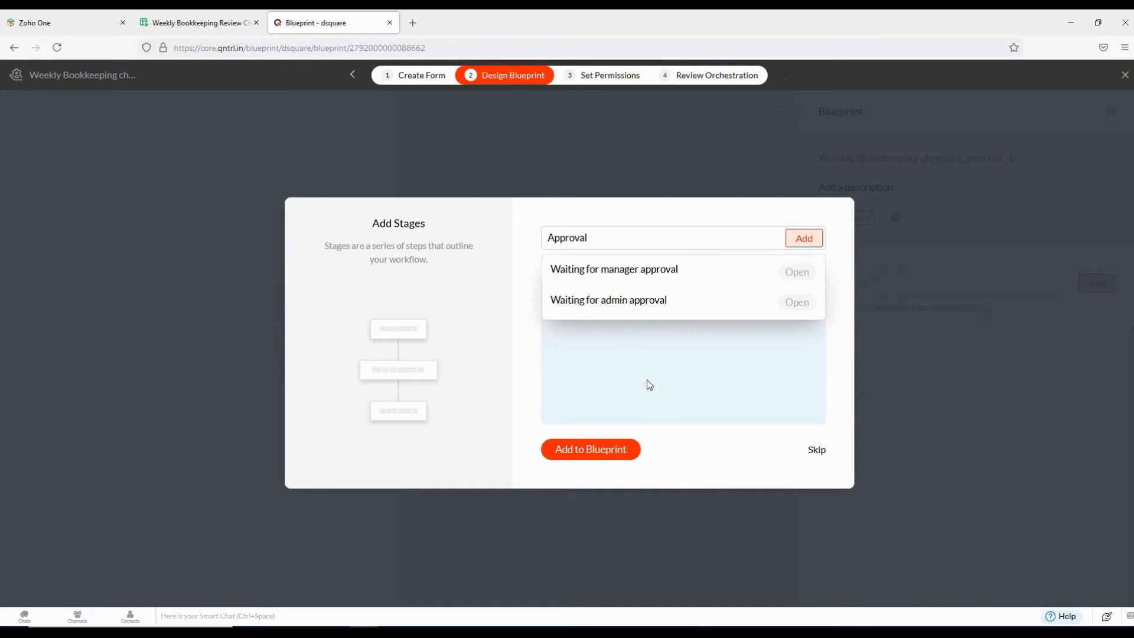
pyautogui.click(815, 240)
pyautogui.click(608, 453)
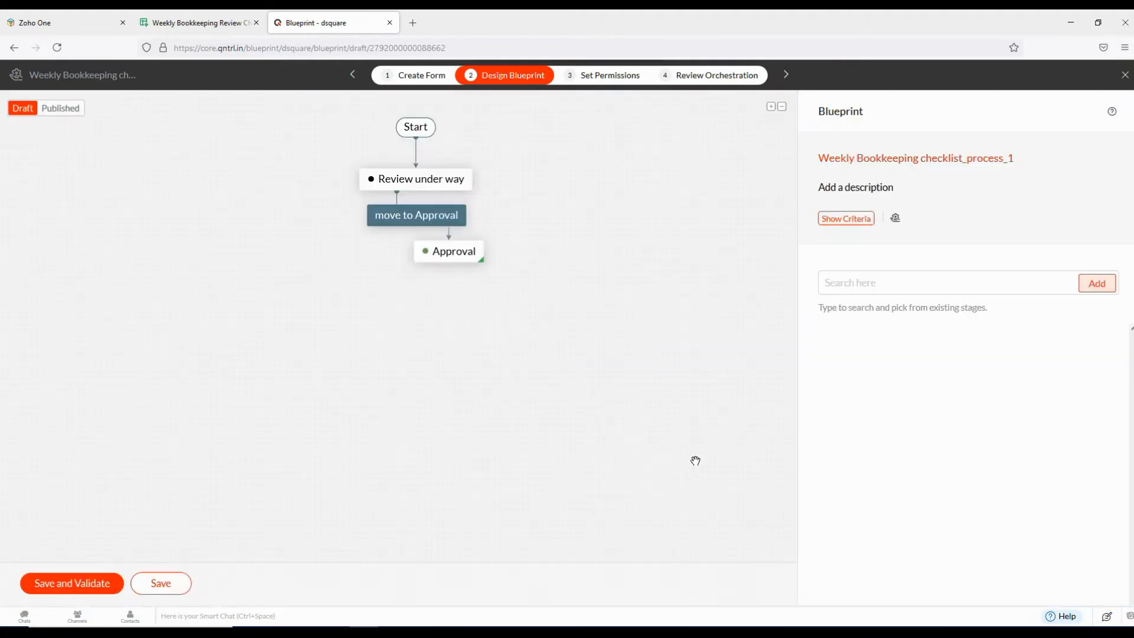
# - Move the Approval stage further down below Review under way and reattach the Start connector above Review under way's outgoing line
pyautogui.moveTo(458, 246); pyautogui.dragTo(408, 325)
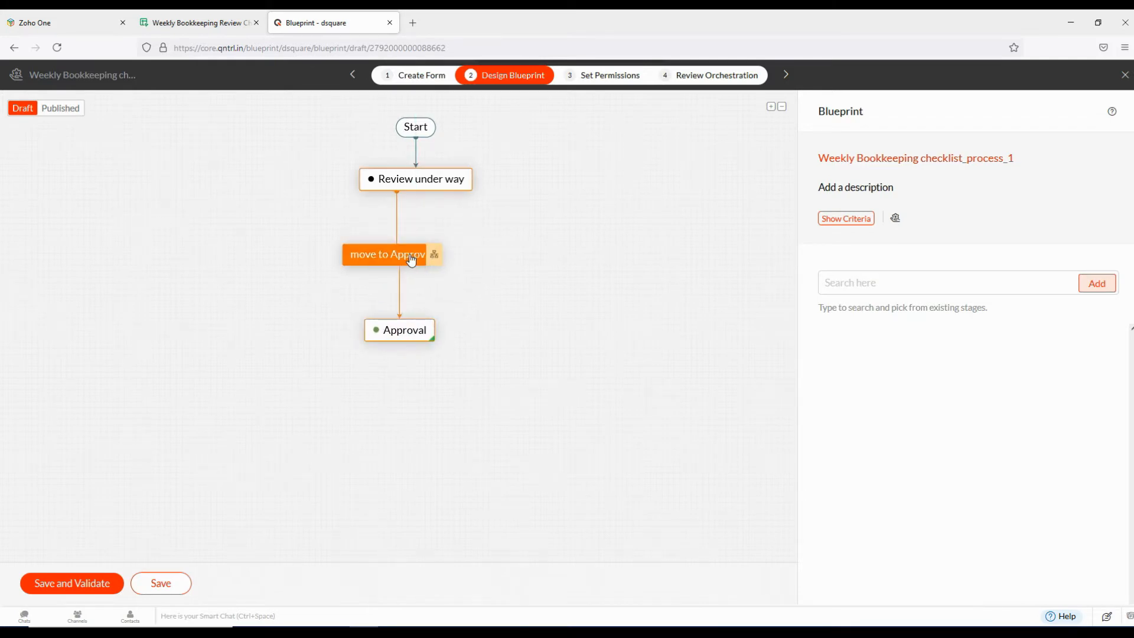
pyautogui.moveTo(387, 329); pyautogui.dragTo(417, 333)
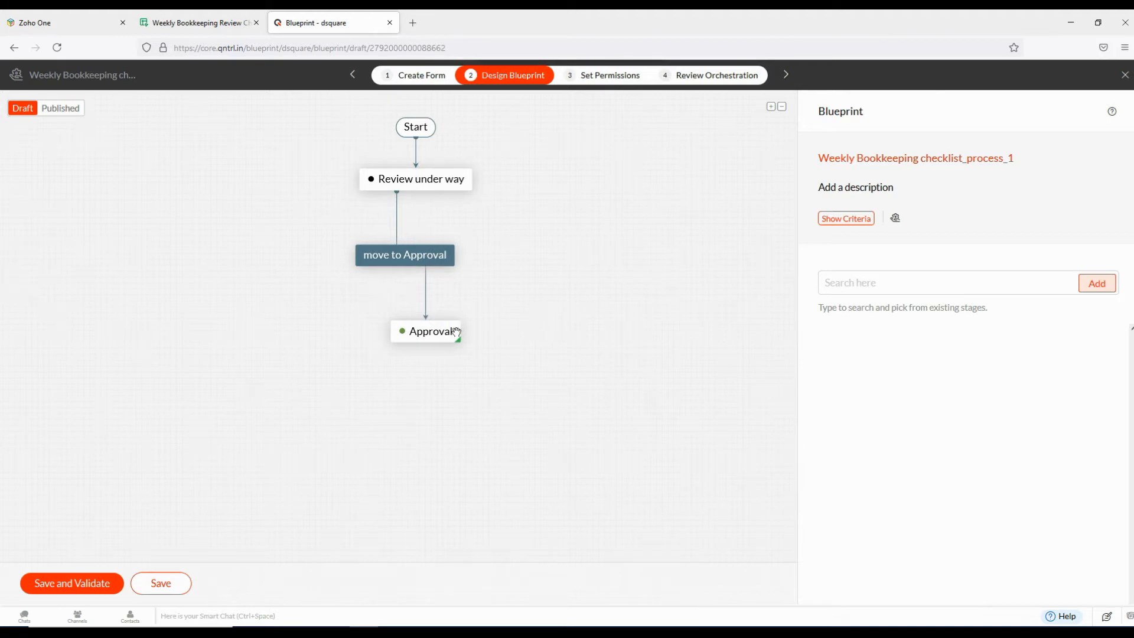
pyautogui.click(405, 258)
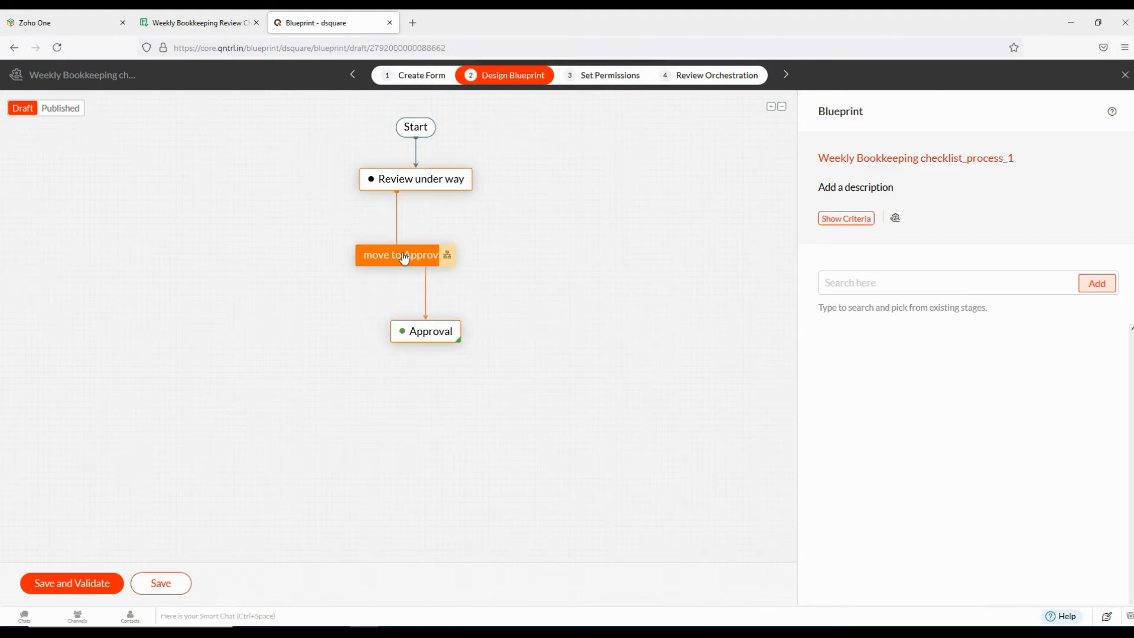
pyautogui.moveTo(418, 164); pyautogui.dragTo(398, 174)
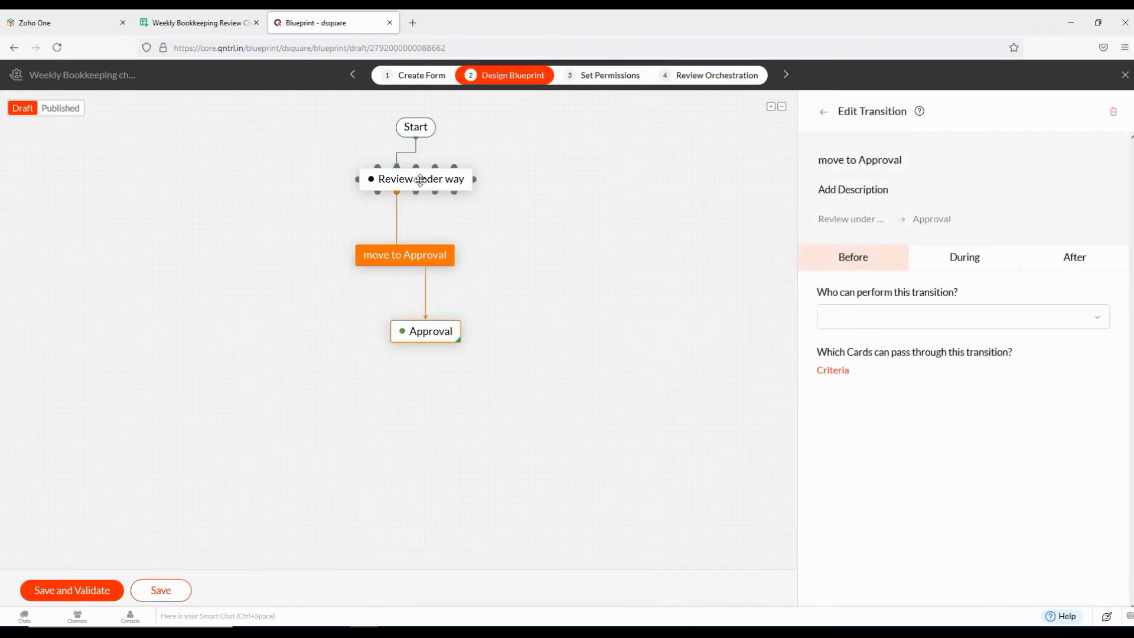
# - Rename the transition between Review under way and Approval to "Review" and lay it out in line between the two stages
pyautogui.click(395, 264)
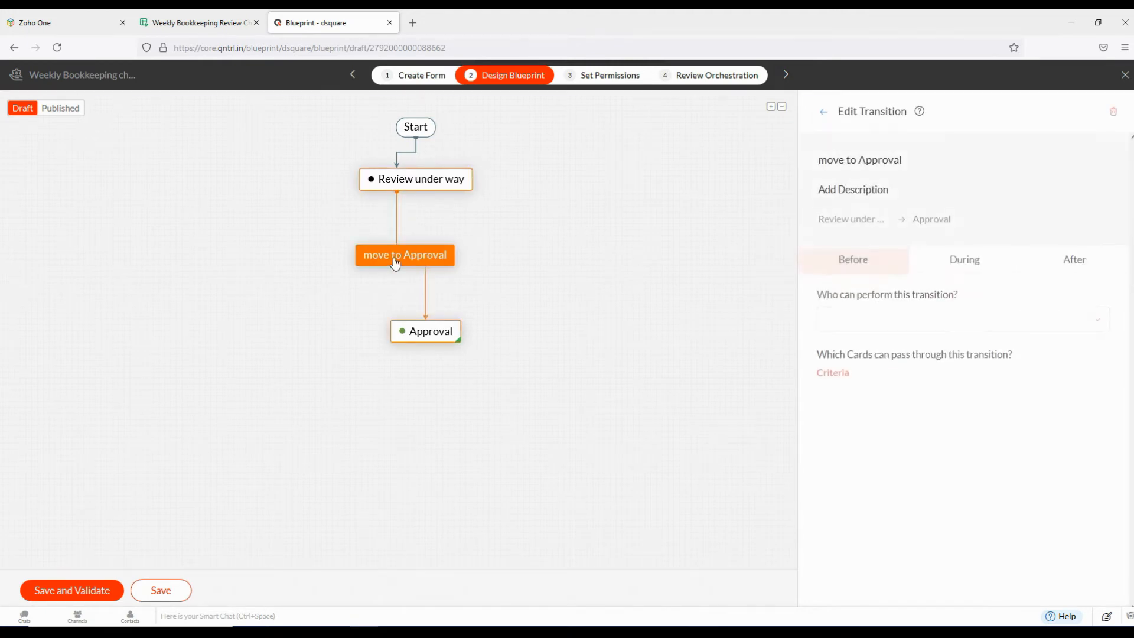
pyautogui.click(417, 333)
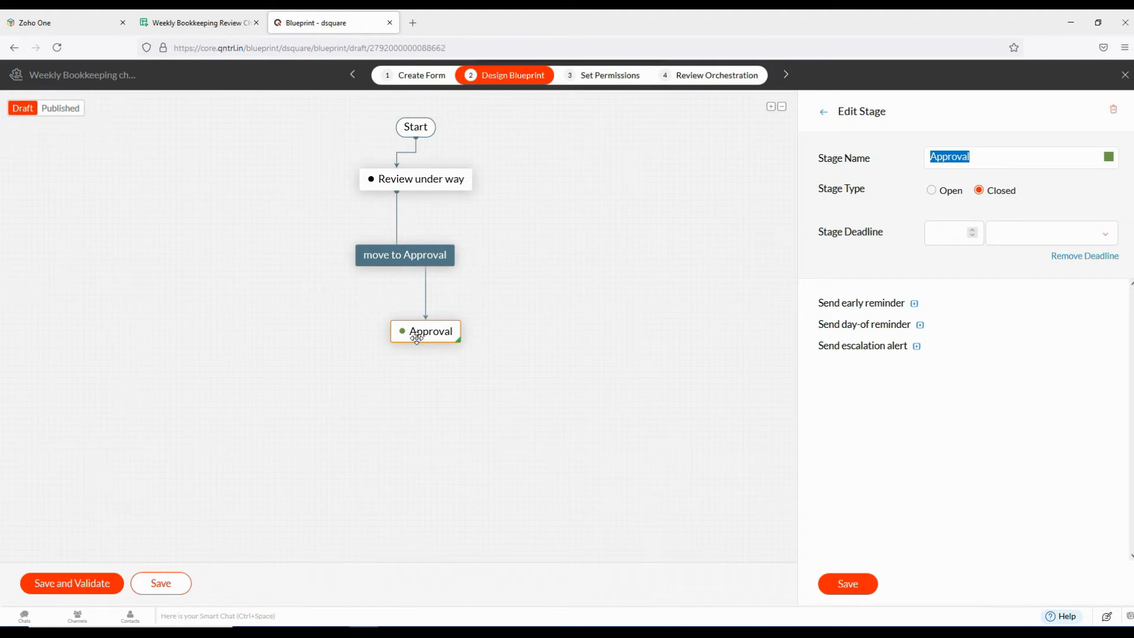
pyautogui.click(391, 261)
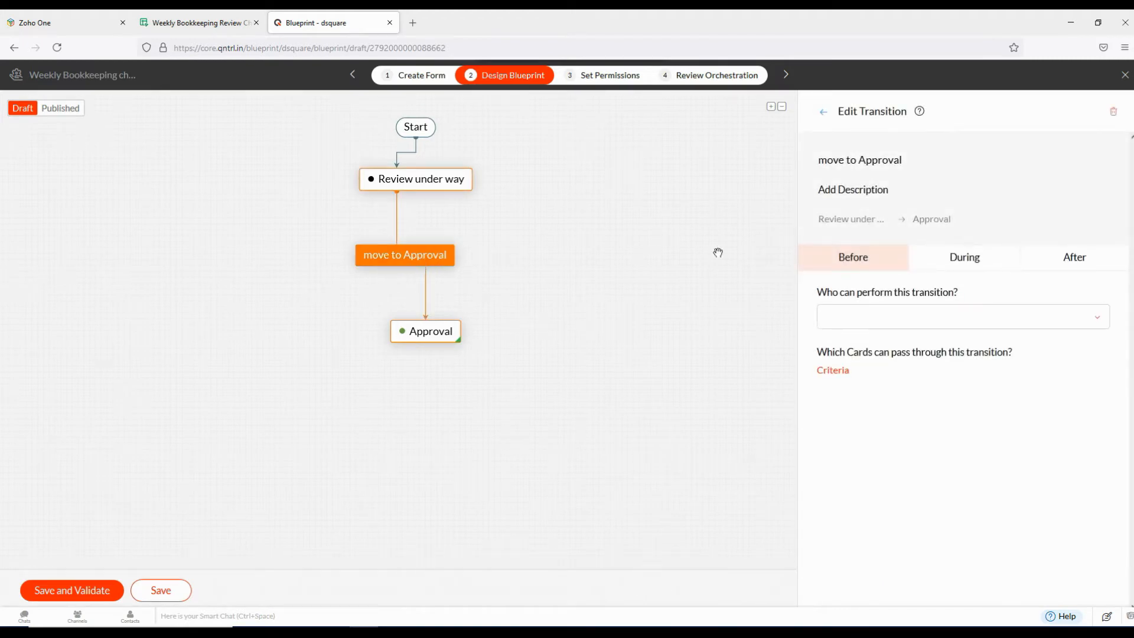
pyautogui.moveTo(396, 188); pyautogui.dragTo(448, 188)
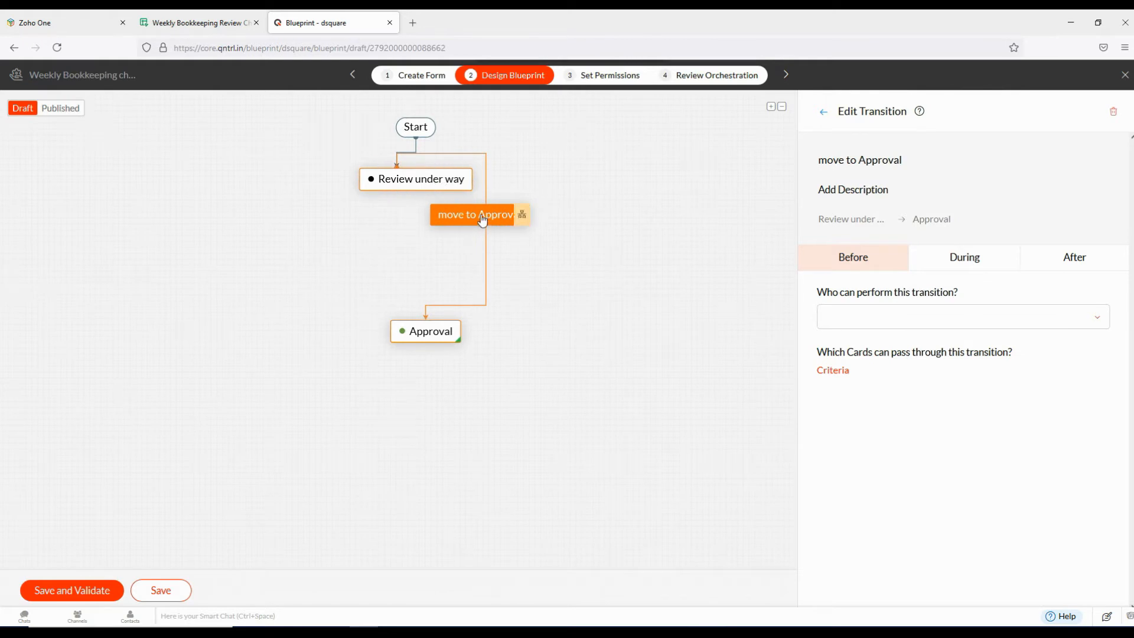
pyautogui.click(452, 244)
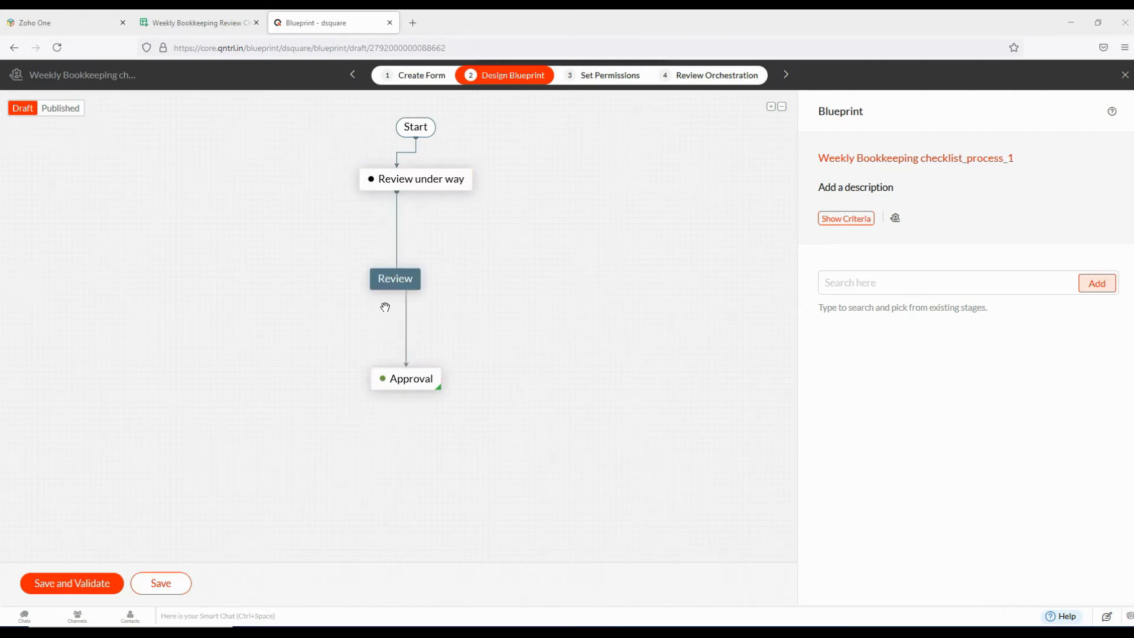
# - Create a new stage named "Verify" and place it between the Review transition and the Approval stage
pyautogui.click(861, 286)
pyautogui.write('Verify')
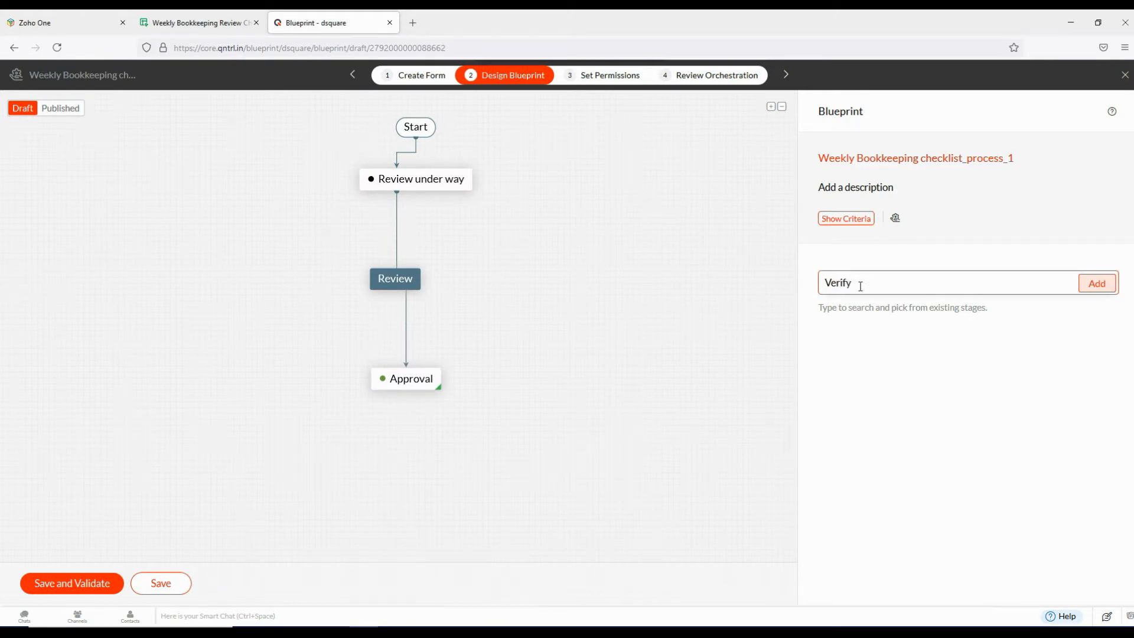
pyautogui.click(1096, 284)
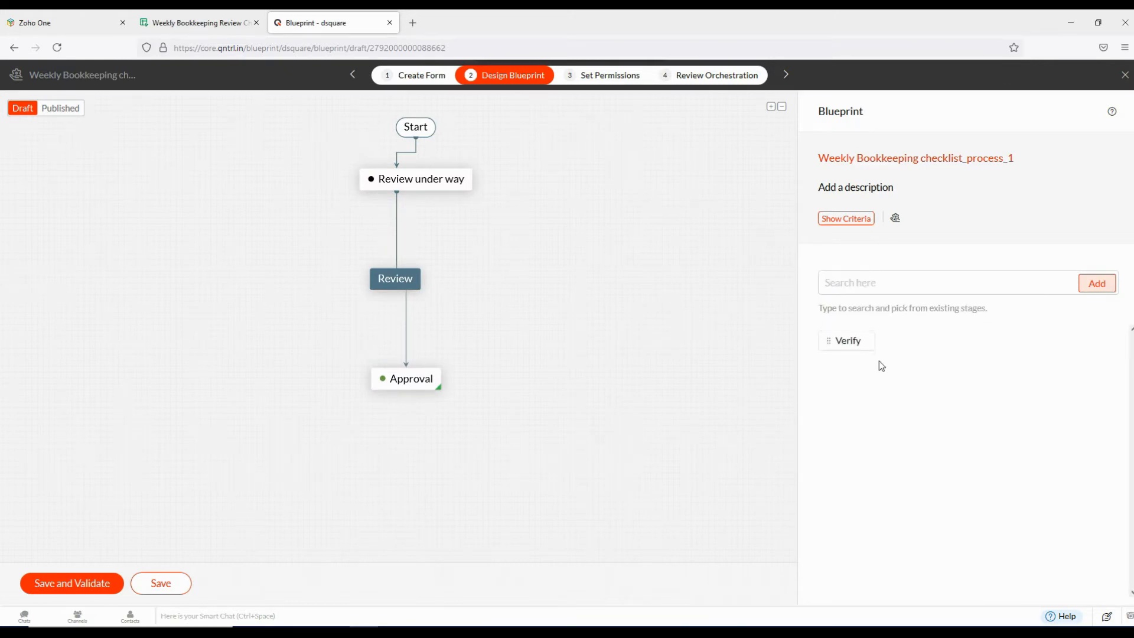
pyautogui.moveTo(850, 341); pyautogui.dragTo(412, 338)
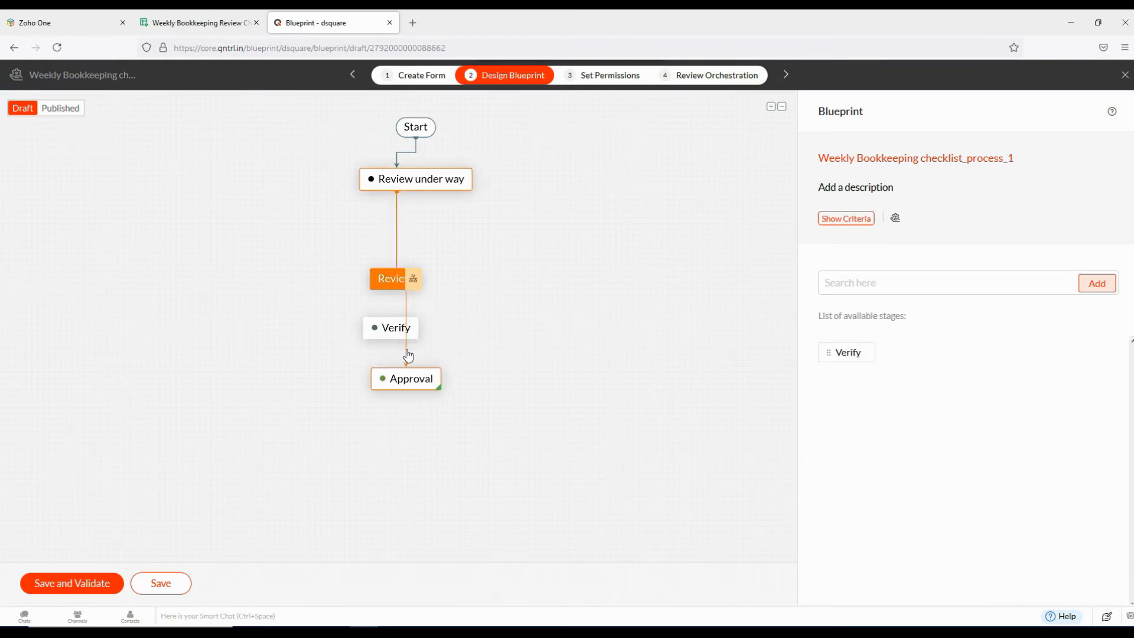
# - Redirect the end of the Review transition from Approval to Verify and align the Verify and Approval stages beneath it
pyautogui.click(406, 308)
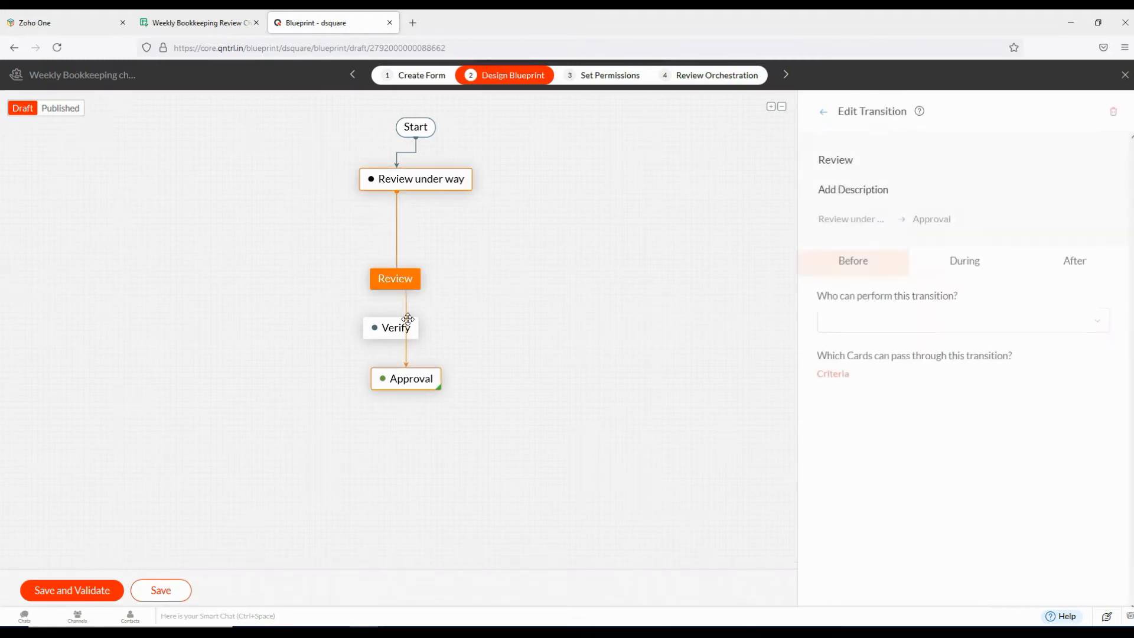
pyautogui.moveTo(406, 364); pyautogui.dragTo(391, 324)
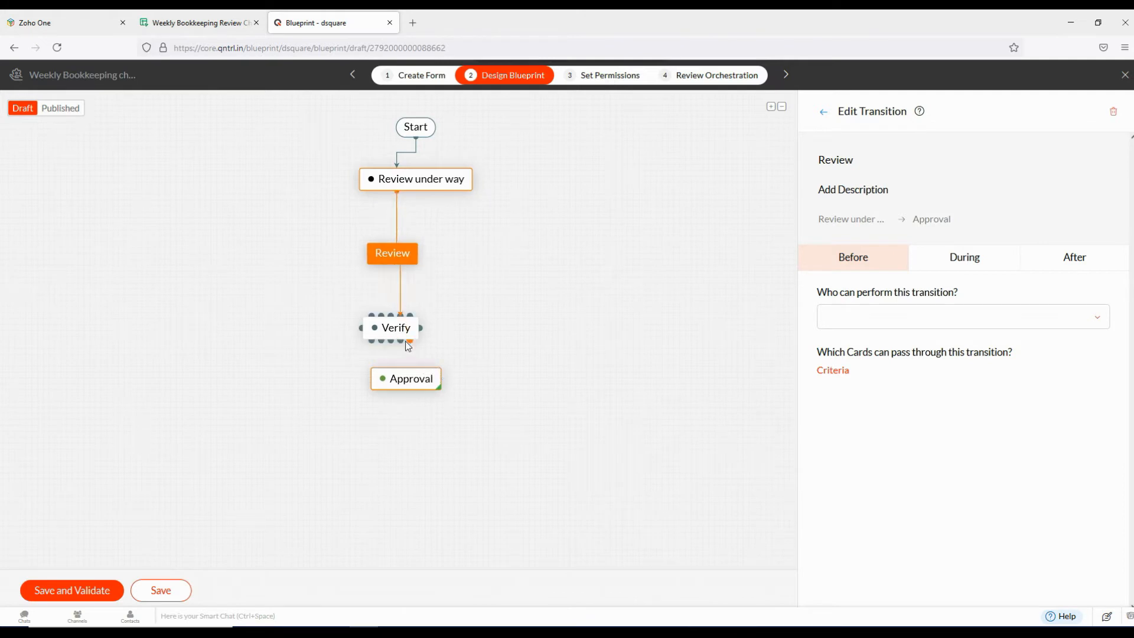
pyautogui.moveTo(399, 328); pyautogui.dragTo(429, 326)
pyautogui.moveTo(415, 378); pyautogui.dragTo(438, 378)
# - Connect the Verify stage to the Approval stage
pyautogui.click(430, 327)
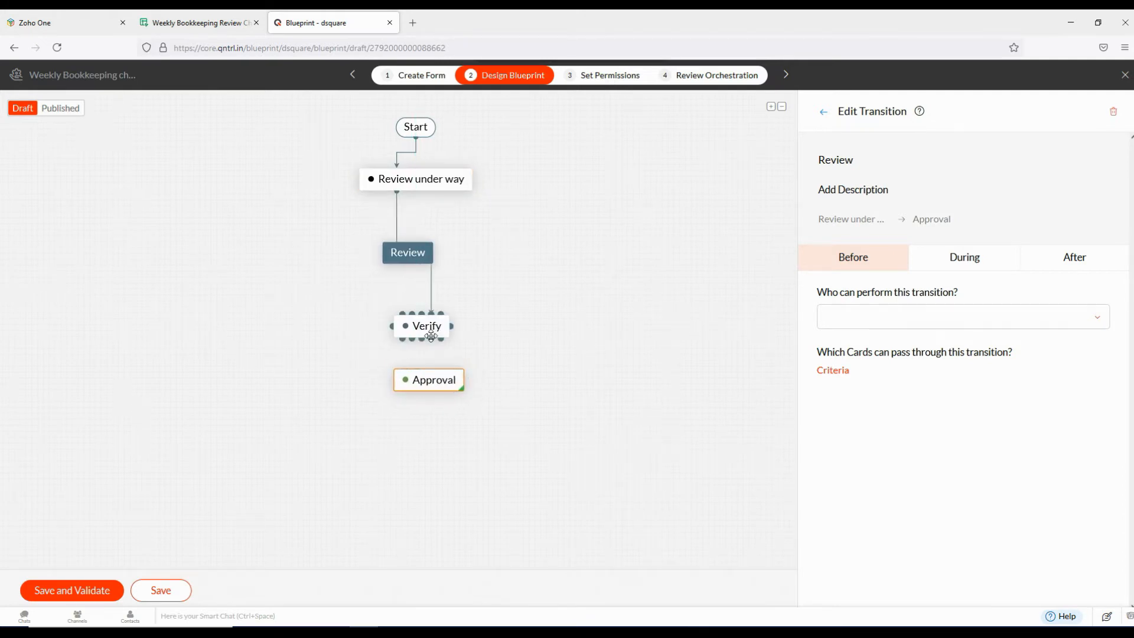
pyautogui.moveTo(432, 340); pyautogui.dragTo(431, 378)
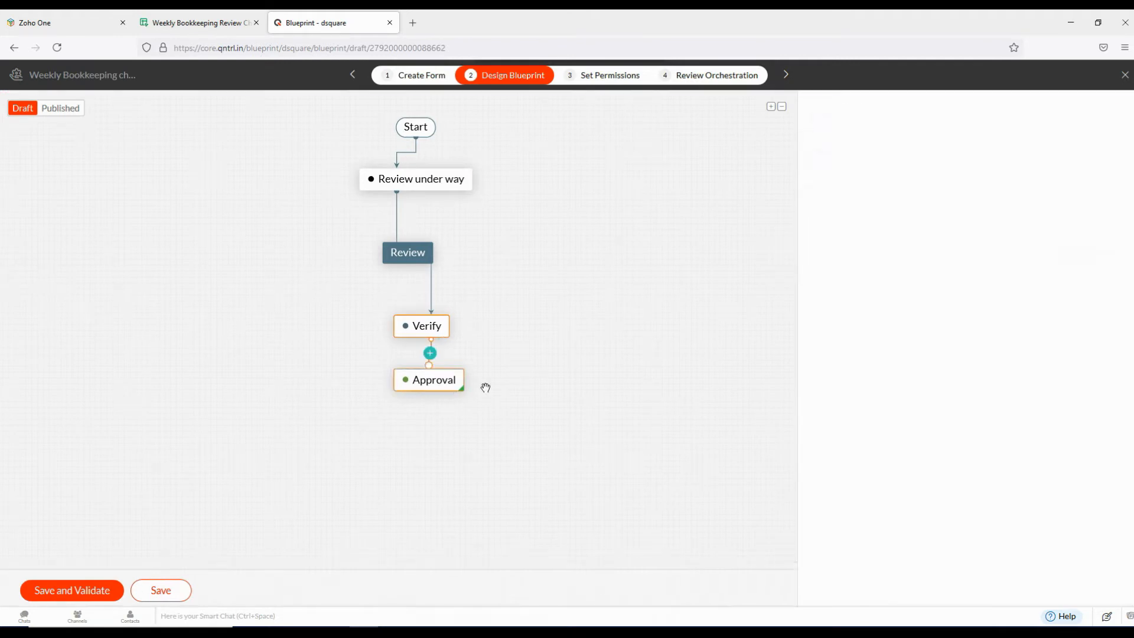
pyautogui.click(522, 359)
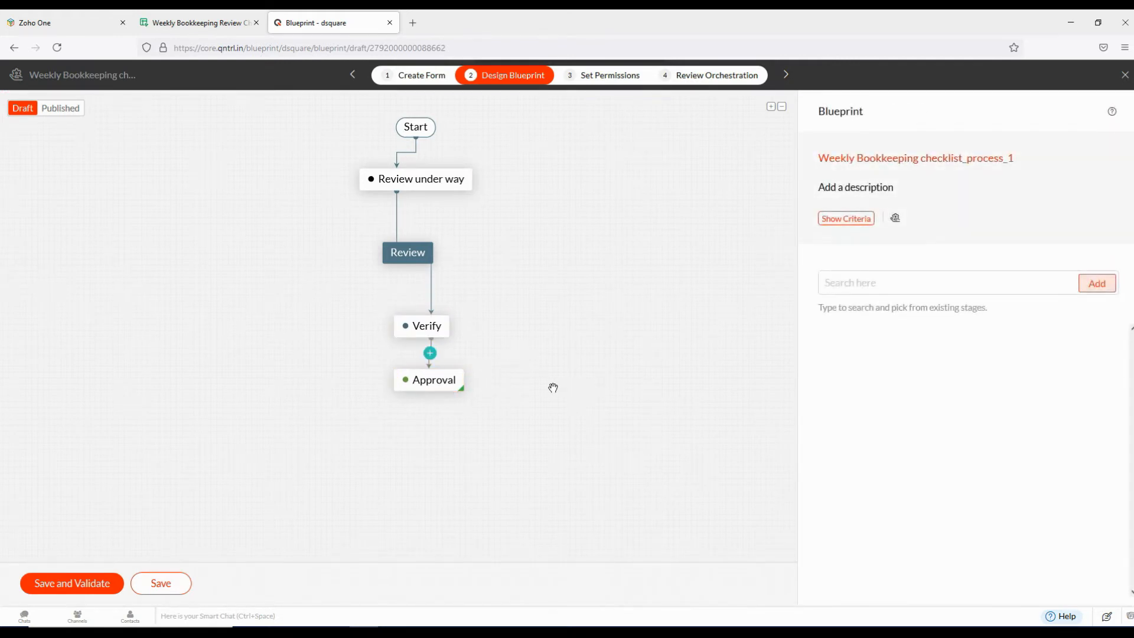
# - Set Assignee as the one who can perform the Review transition
pyautogui.click(412, 258)
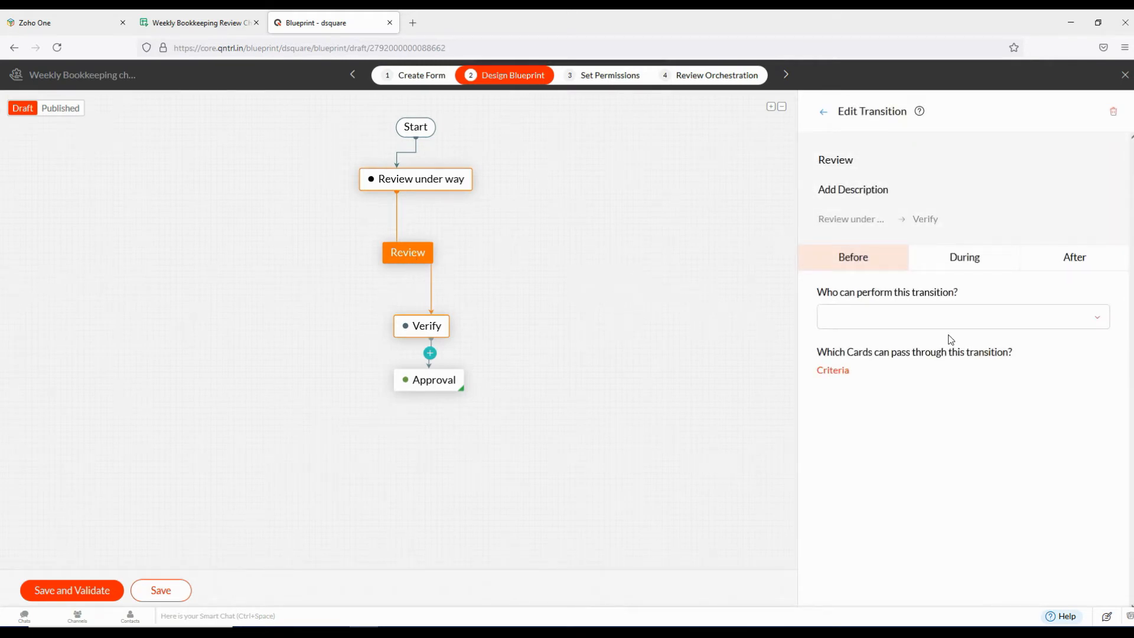
pyautogui.click(1091, 320)
pyautogui.scroll(-1, 912, 423)
pyautogui.scroll(-1, 886, 408)
pyautogui.click(859, 395)
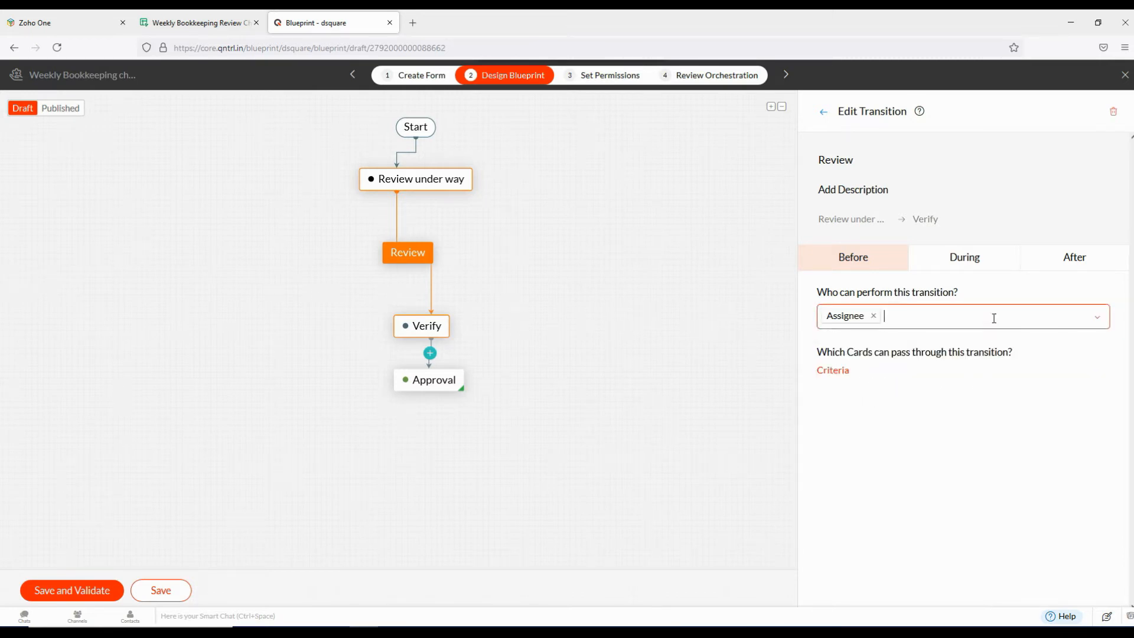
# - Enable field updates during the Review transition and add the "Scan and save all source documents" field
pyautogui.click(965, 260)
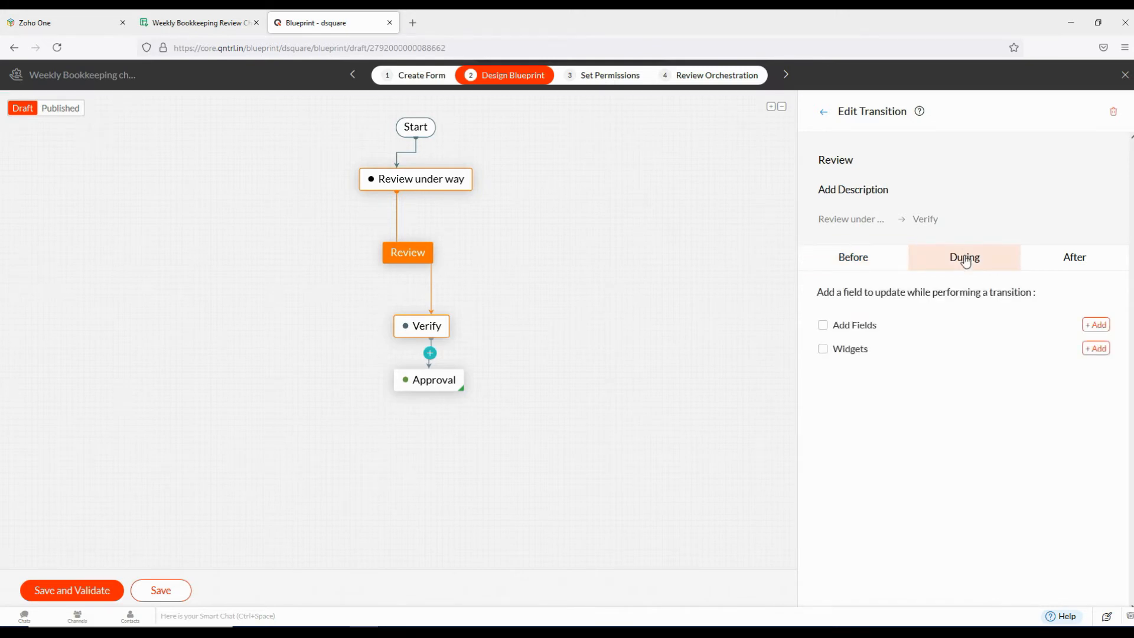
pyautogui.click(822, 325)
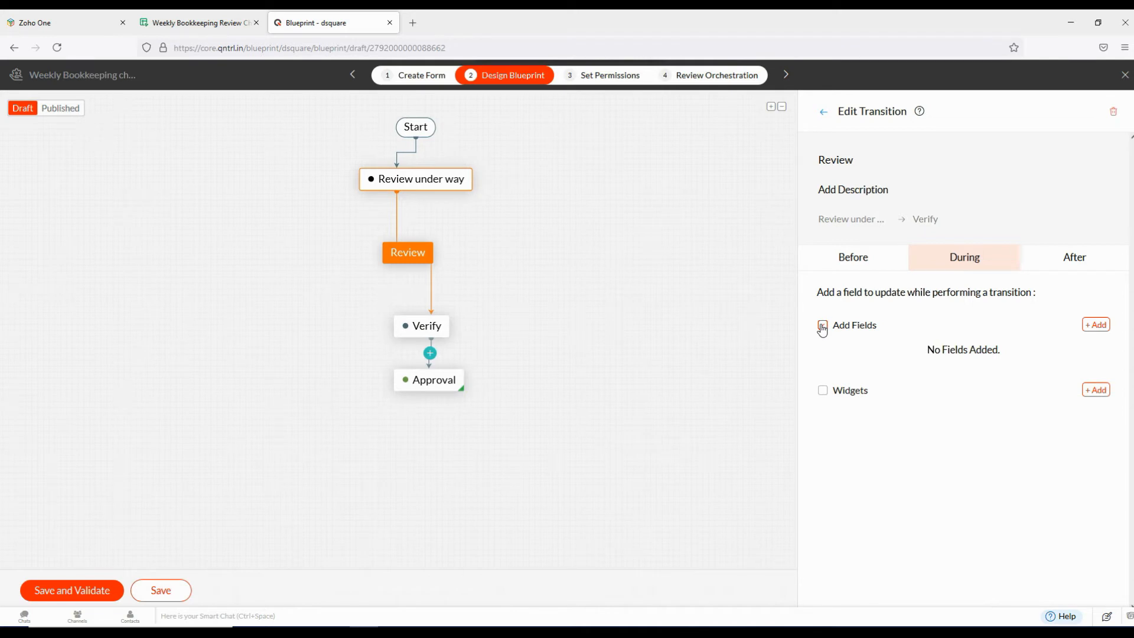
pyautogui.click(1096, 325)
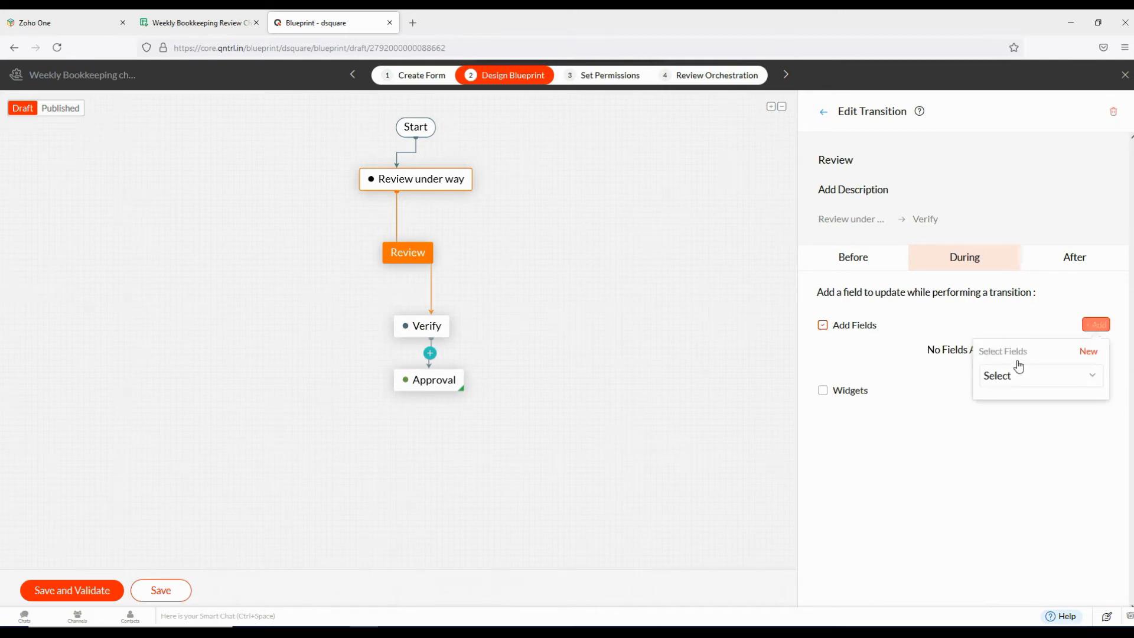
pyautogui.click(1011, 380)
pyautogui.scroll(-5, 1031, 489)
pyautogui.scroll(2, 1048, 514)
pyautogui.click(1047, 500)
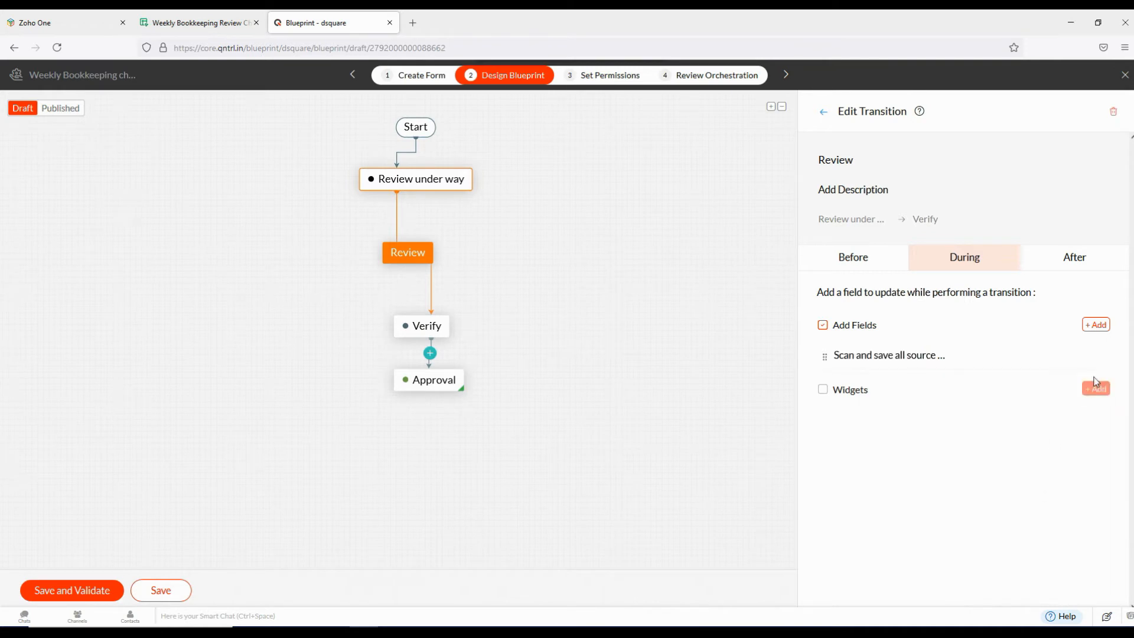
# - Add the "Verify Transaction Entries" and "Journals and Account Match" fields to those updated during the Review transition
pyautogui.click(1096, 326)
pyautogui.click(1031, 378)
pyautogui.scroll(-3, 1033, 508)
pyautogui.click(1036, 501)
pyautogui.click(1096, 324)
pyautogui.click(1028, 378)
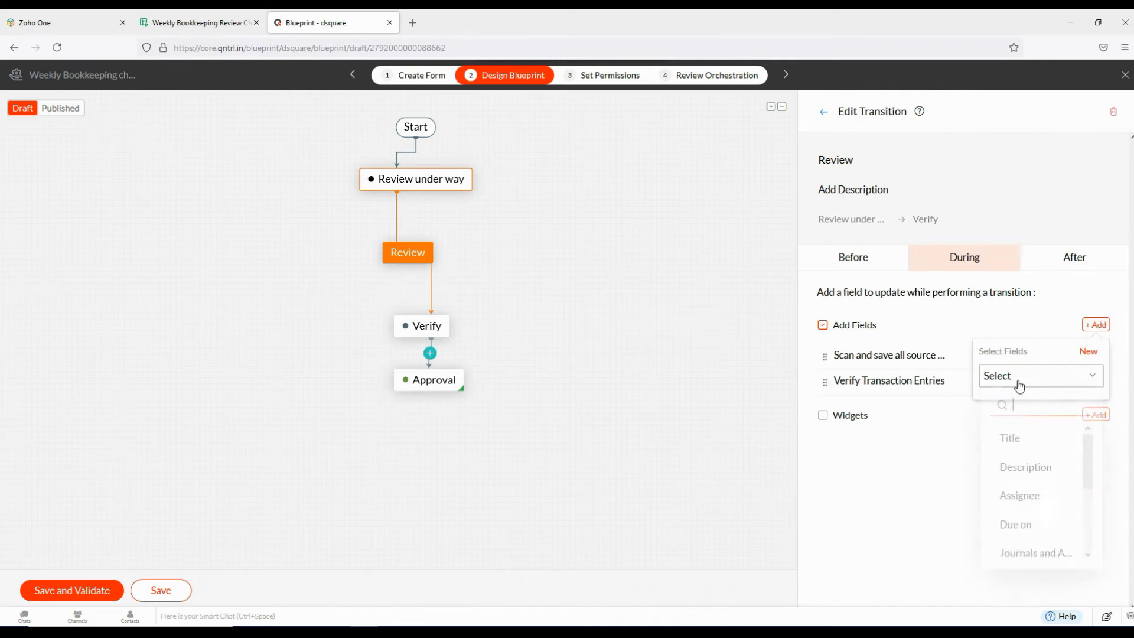
pyautogui.scroll(-2, 1025, 508)
pyautogui.click(1032, 487)
# - Add the "Give access to client reports" and "Client Sign Off" fields to those updated during the Review transition
pyautogui.click(1095, 325)
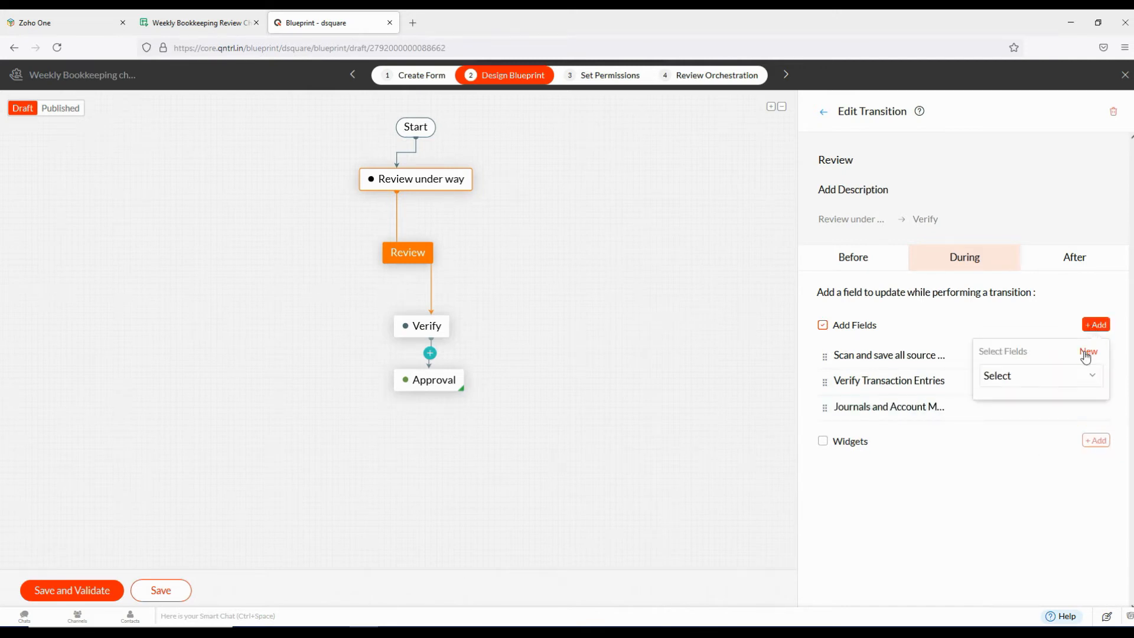
pyautogui.click(1030, 379)
pyautogui.scroll(-2, 1042, 478)
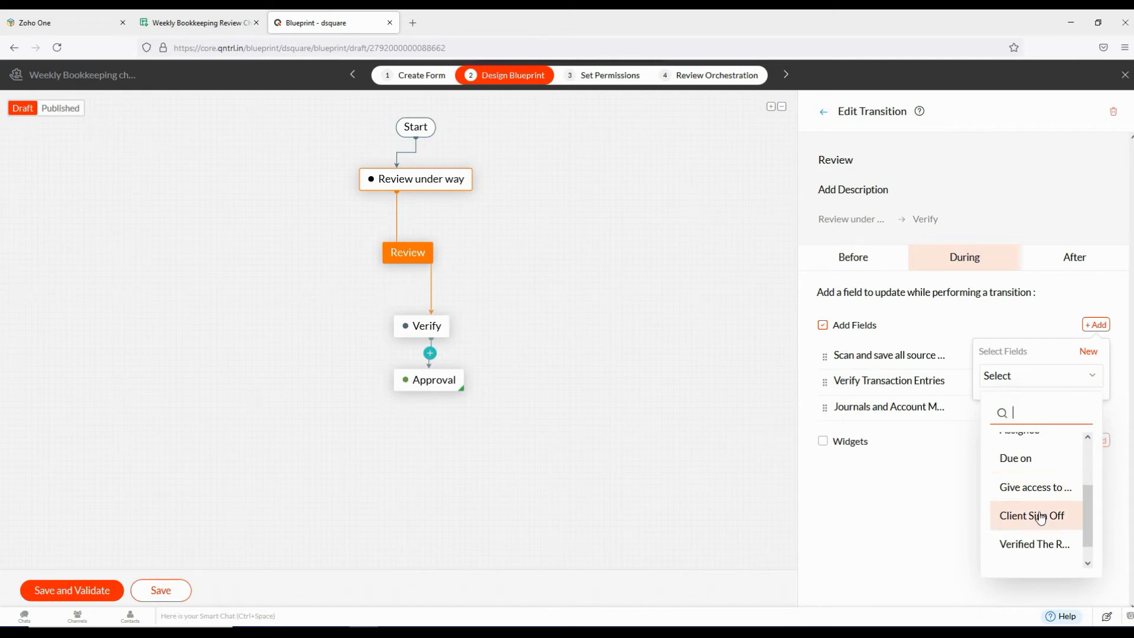
pyautogui.click(1040, 485)
pyautogui.click(1096, 325)
pyautogui.click(1096, 325)
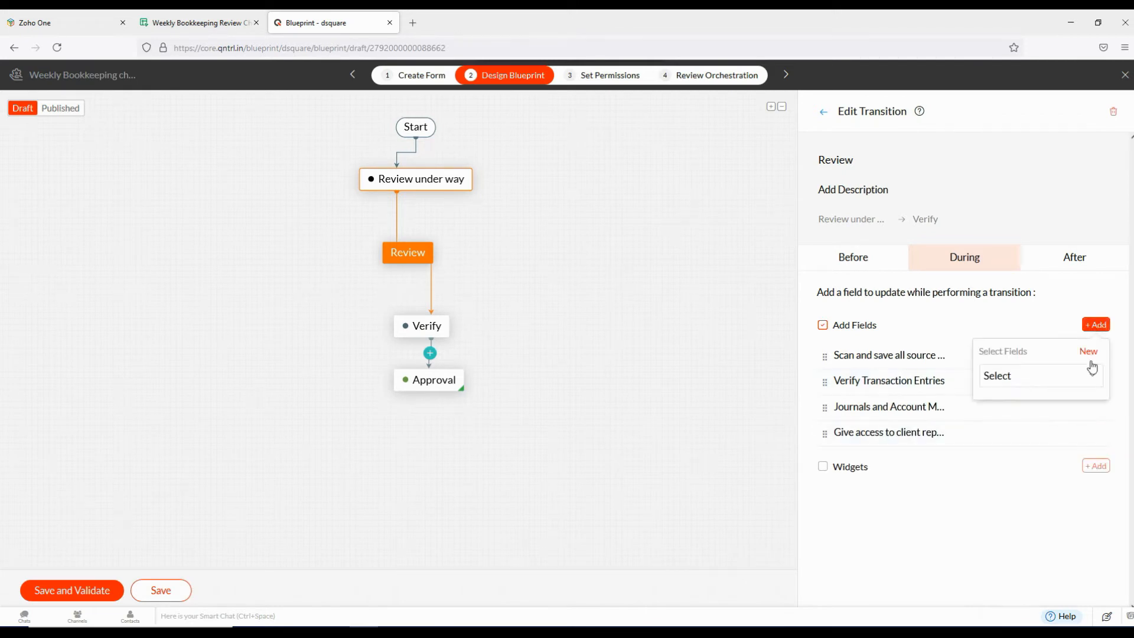
pyautogui.click(1016, 385)
pyautogui.scroll(-2, 1031, 502)
pyautogui.click(1031, 501)
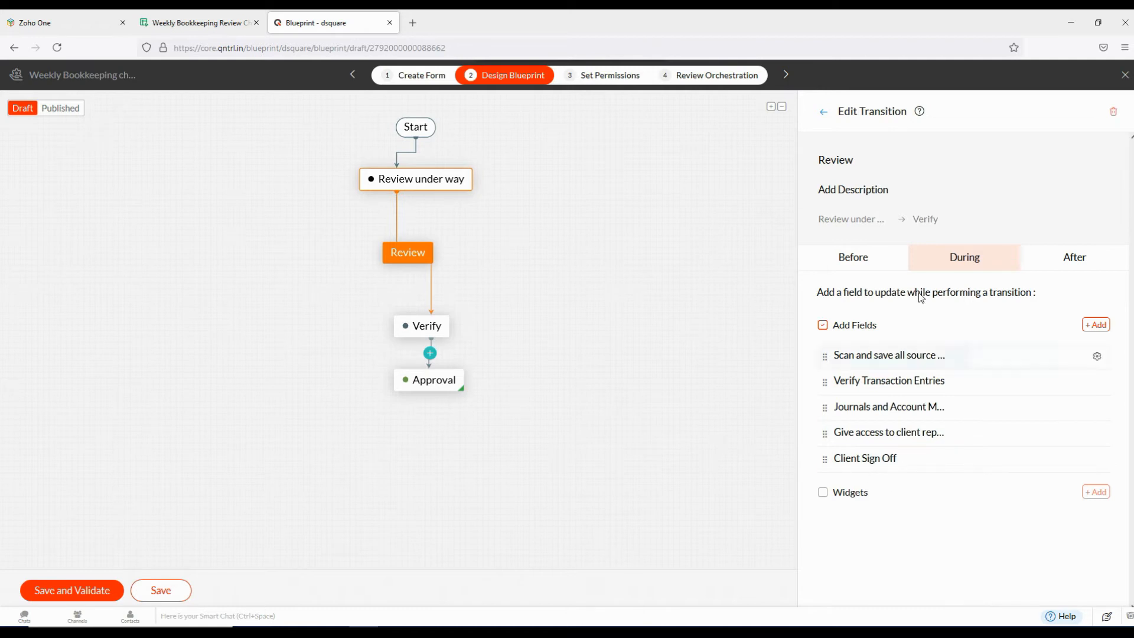
pyautogui.click(603, 449)
pyautogui.click(422, 325)
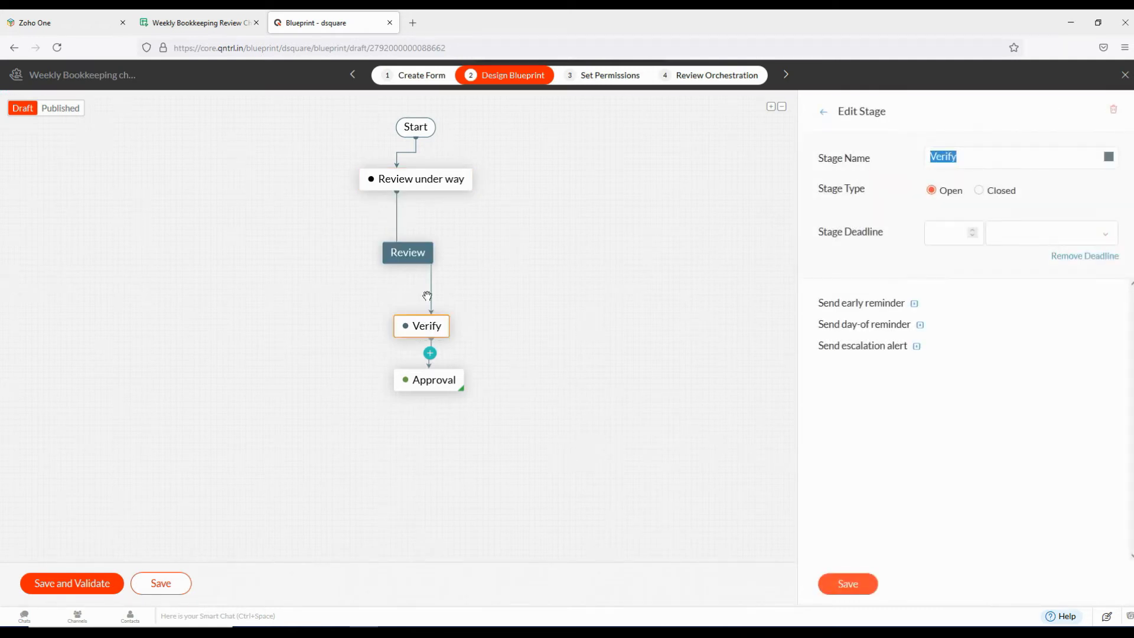
pyautogui.click(416, 264)
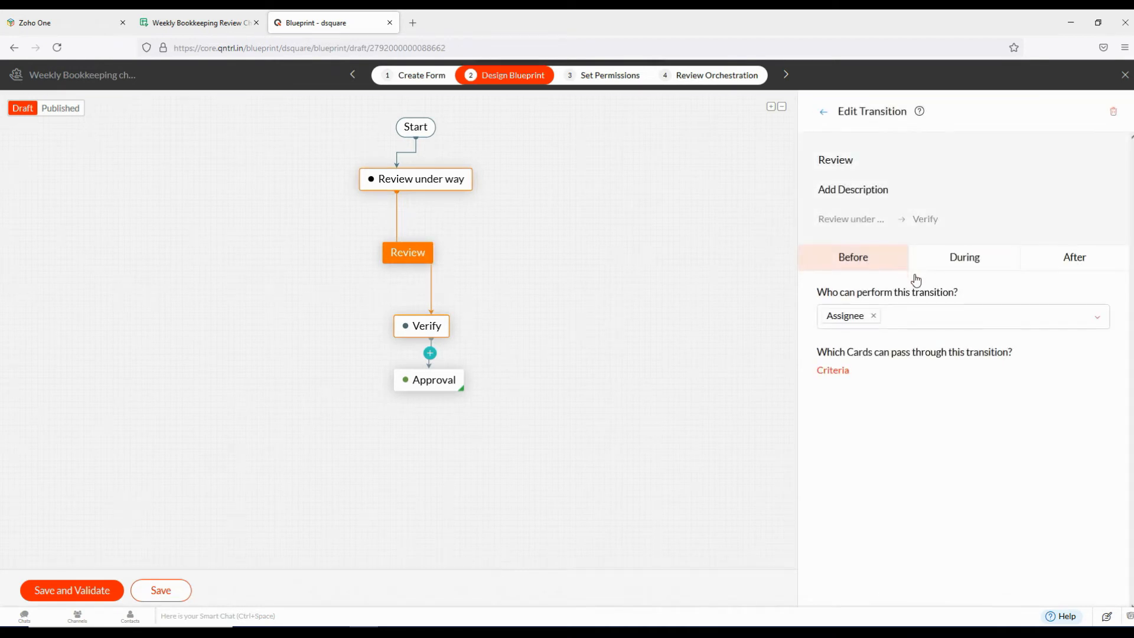
pyautogui.click(414, 325)
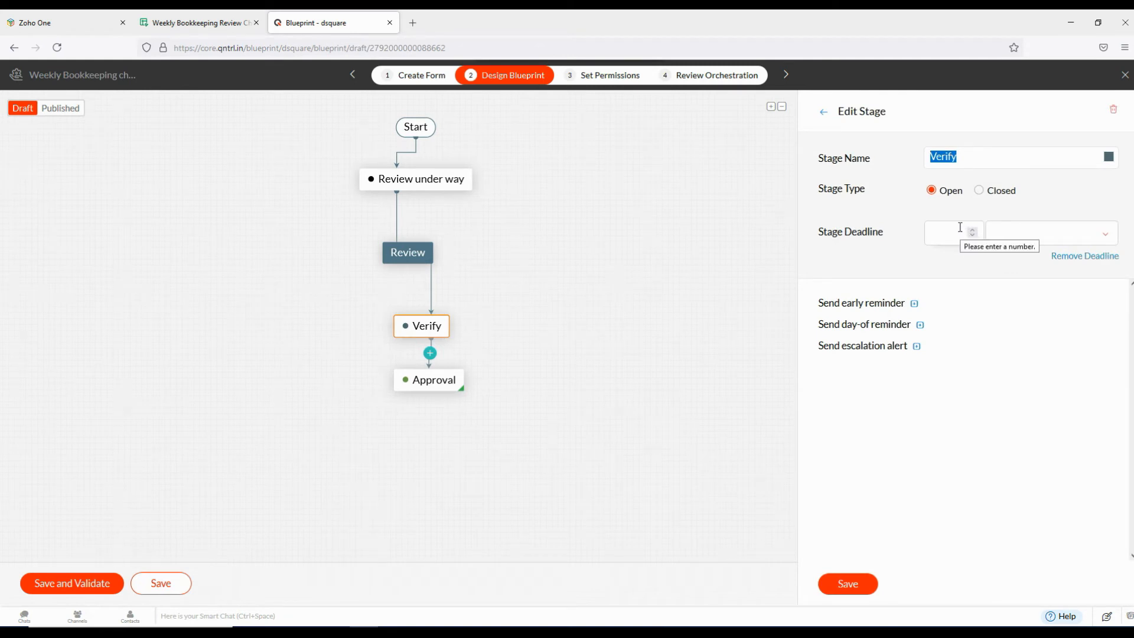
pyautogui.click(426, 376)
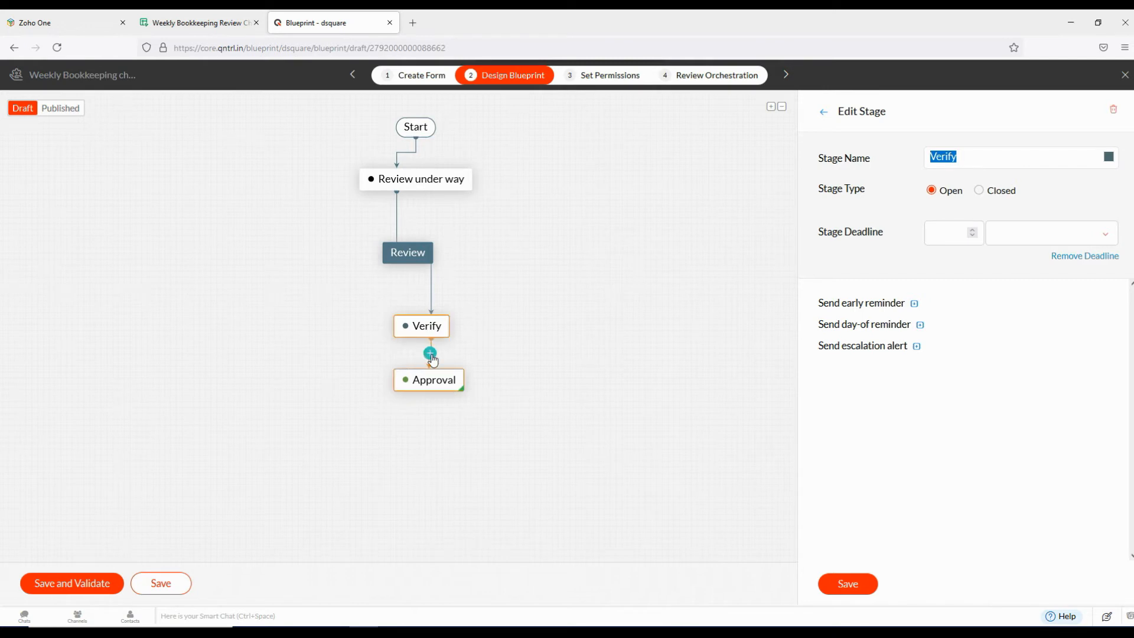
# - Name the transition from Verify to Approval "Verified" and set Assignee as the one who can perform it
pyautogui.click(430, 354)
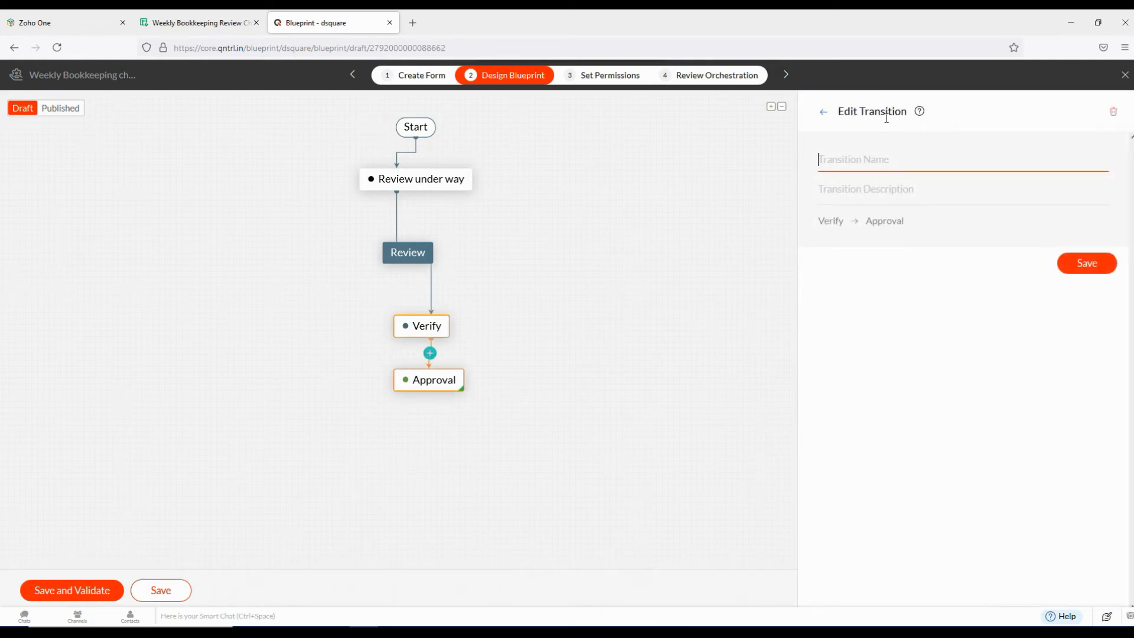
pyautogui.write('Verif')
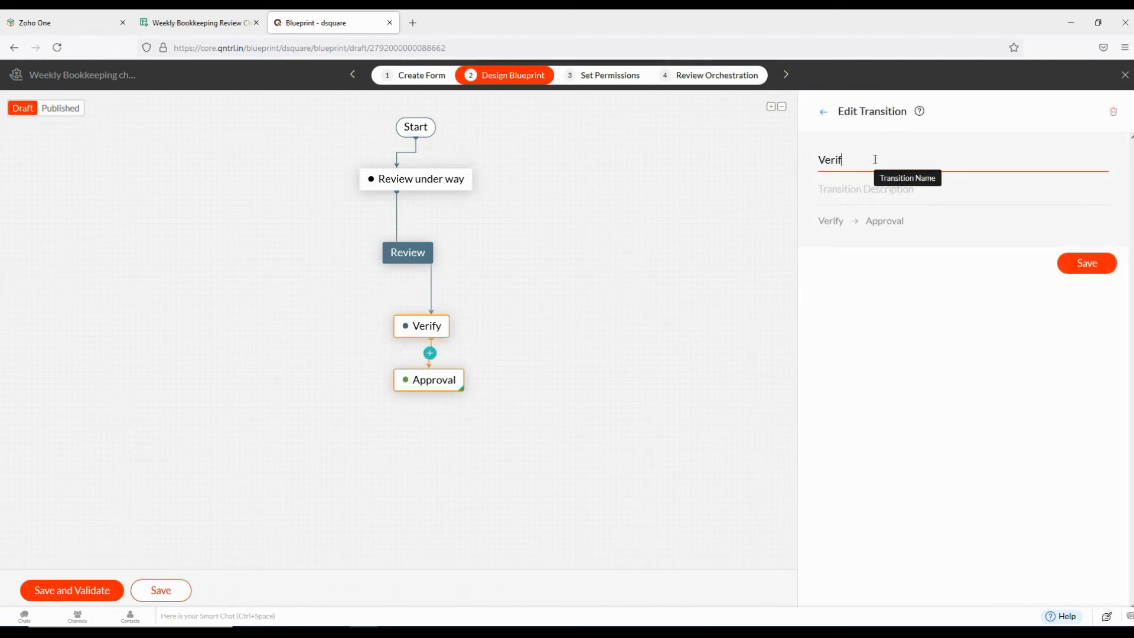
pyautogui.click(1085, 264)
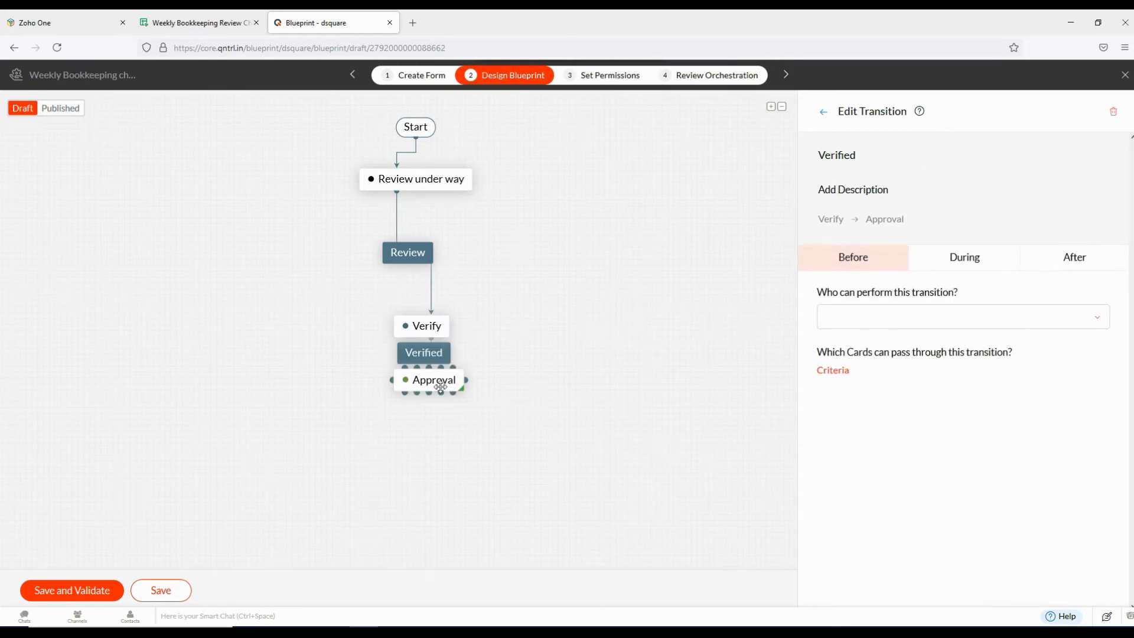
pyautogui.click(866, 327)
pyautogui.scroll(-2, 856, 476)
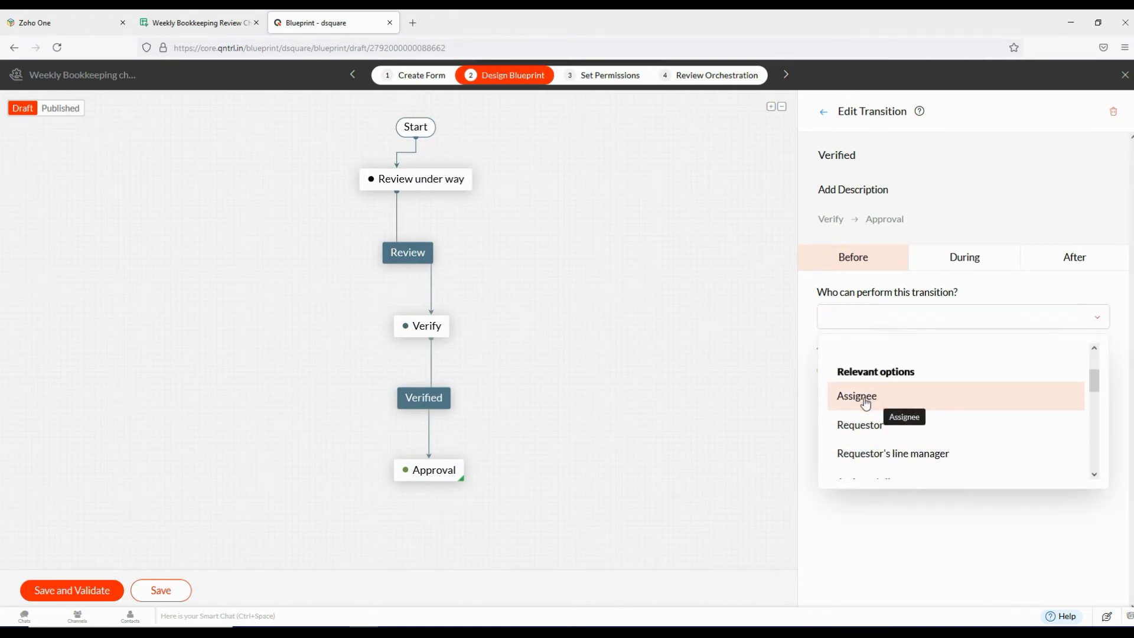
pyautogui.click(865, 403)
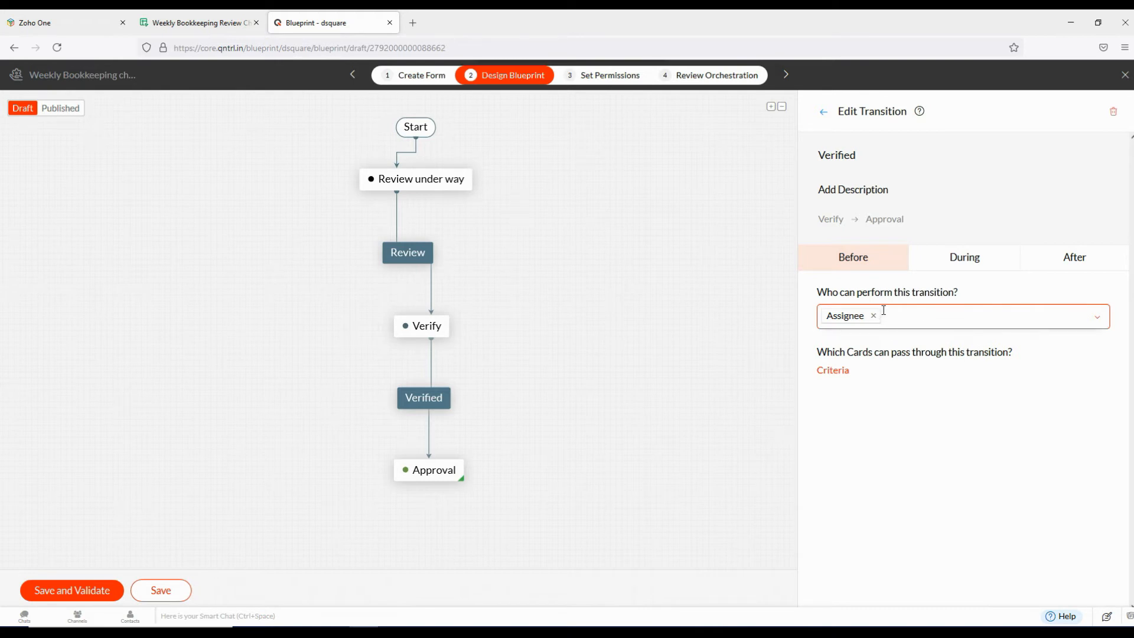
# - Enable field updates during the Verified transition and add the "Verified The Records" field with its Yes and No options
pyautogui.click(972, 257)
pyautogui.click(823, 325)
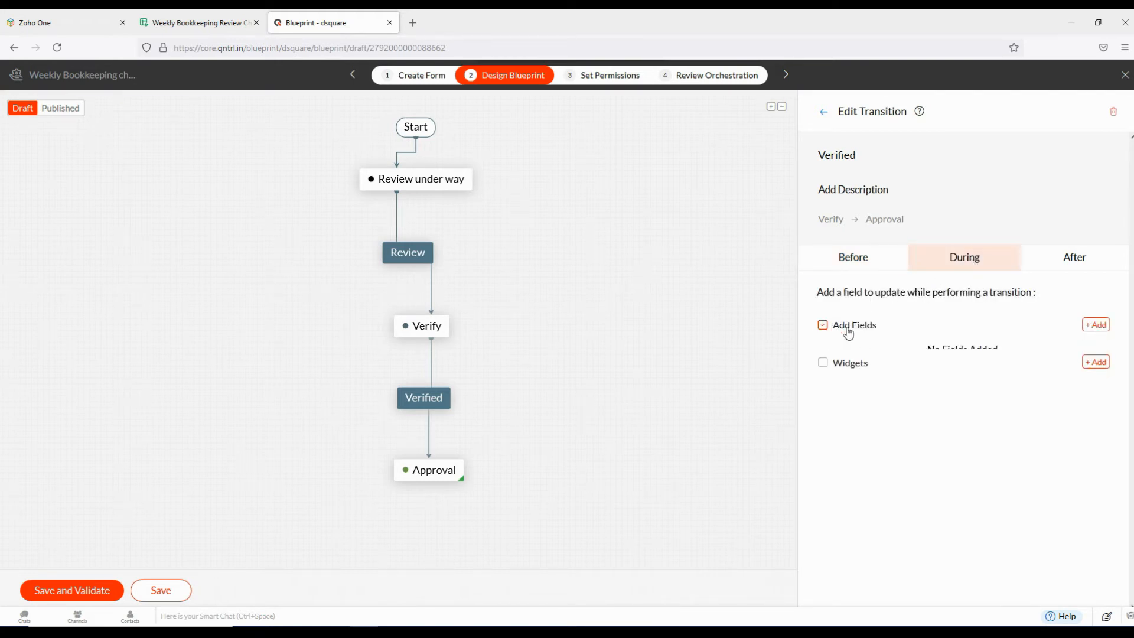
pyautogui.click(1096, 326)
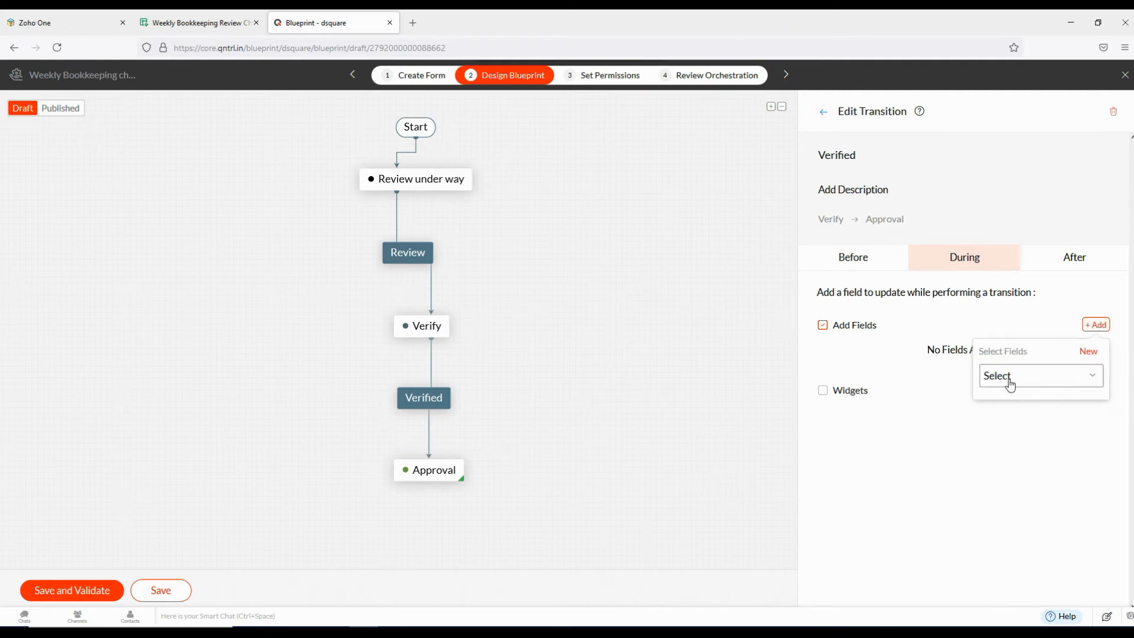
pyautogui.click(1008, 381)
pyautogui.scroll(-2, 1057, 498)
pyautogui.scroll(-3, 1057, 498)
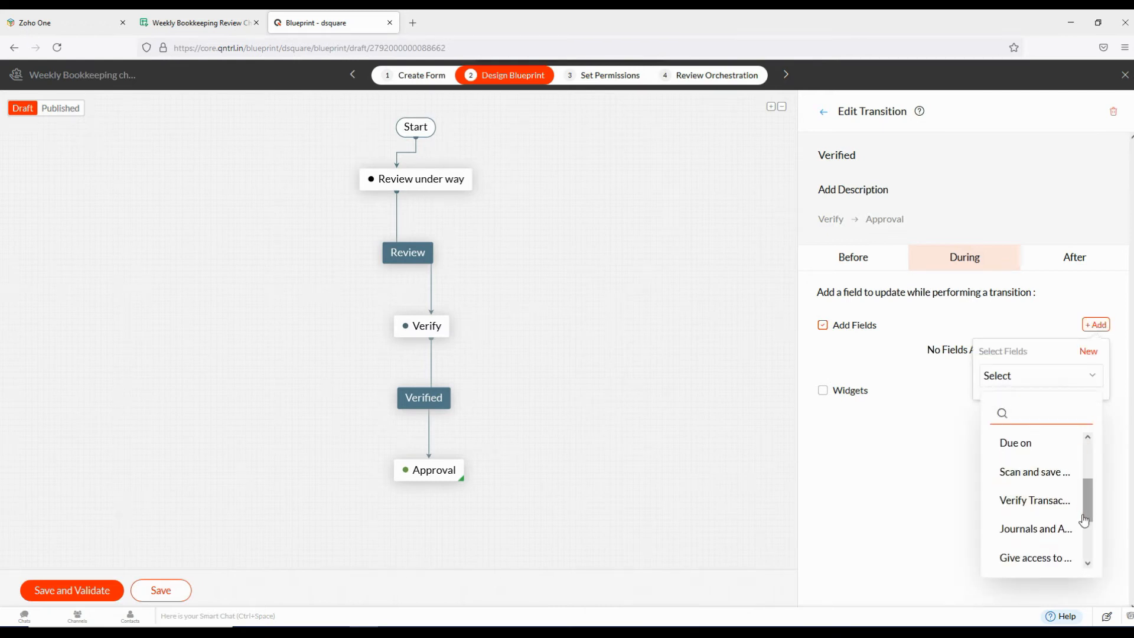
pyautogui.click(1058, 525)
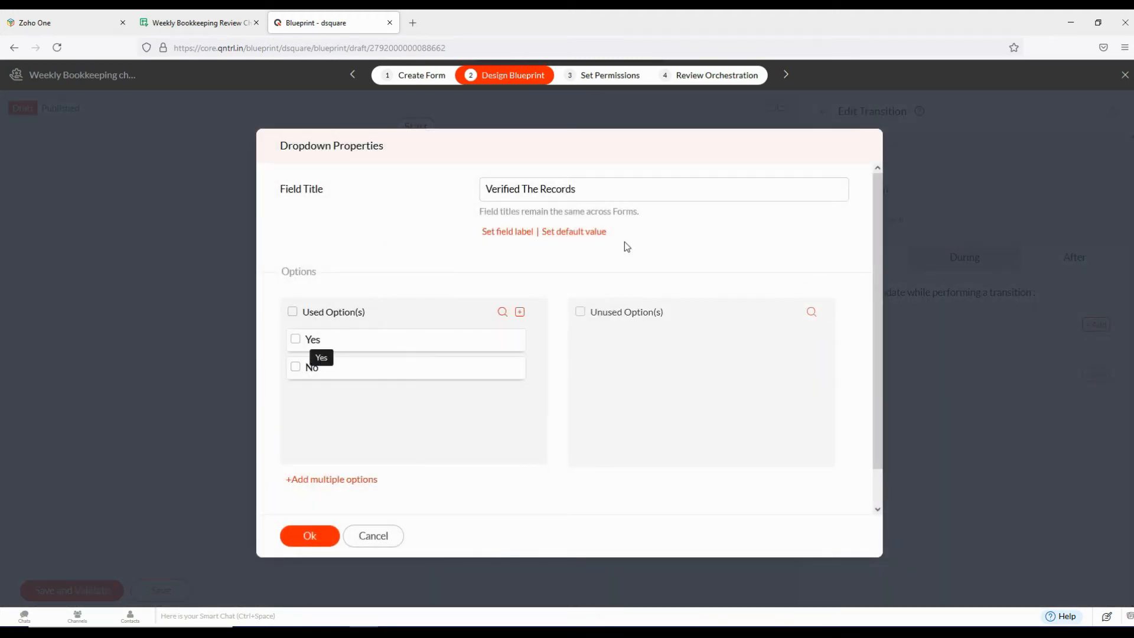
pyautogui.click(308, 535)
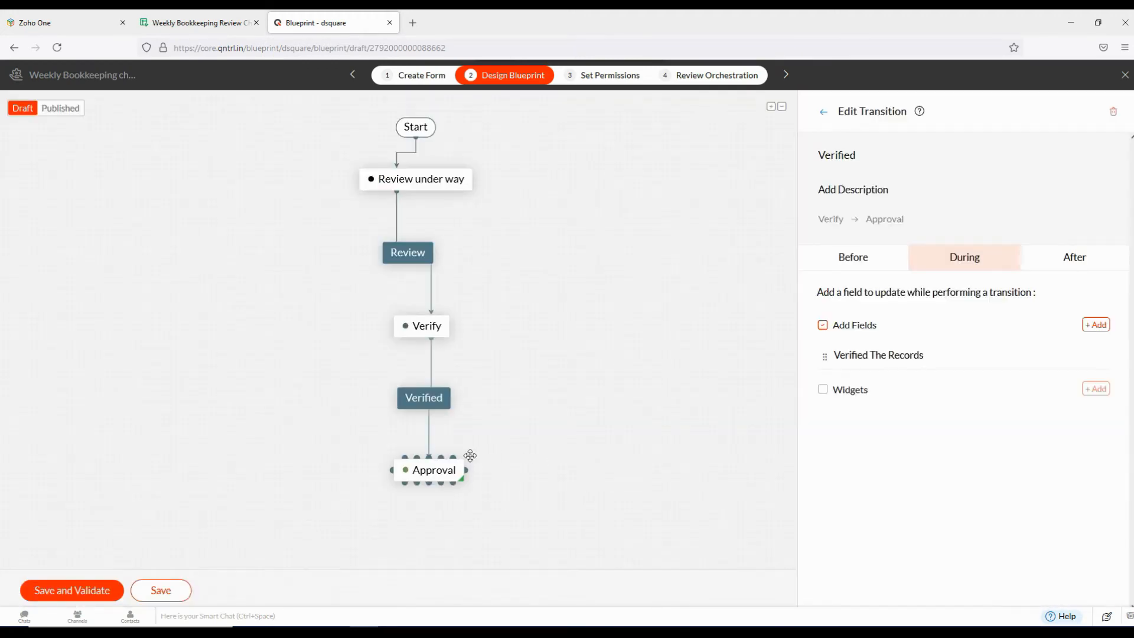
# - Save and validate the blueprint, and save the orchestration's permissions with Org Users allowed to create cards
pyautogui.click(428, 476)
pyautogui.moveTo(422, 462)
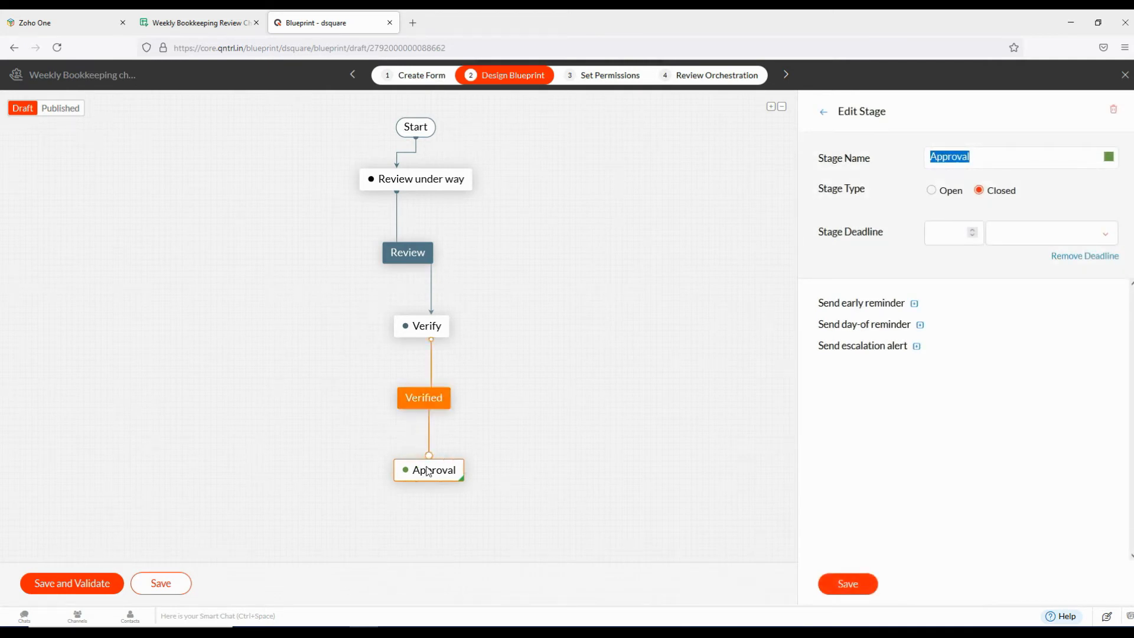
pyautogui.click(161, 592)
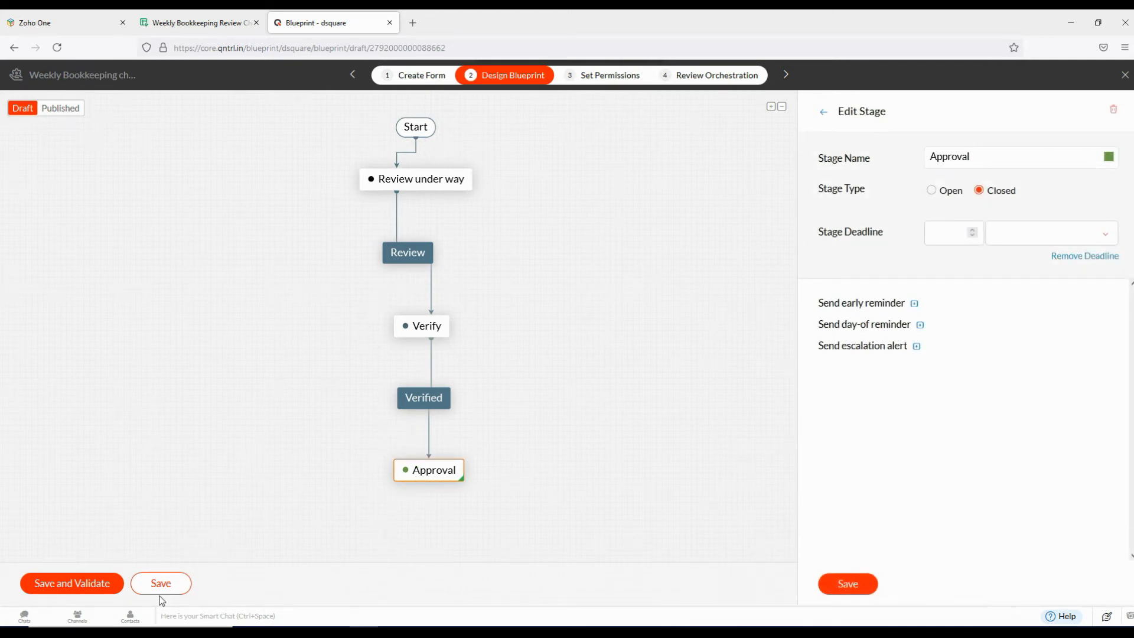
pyautogui.click(104, 586)
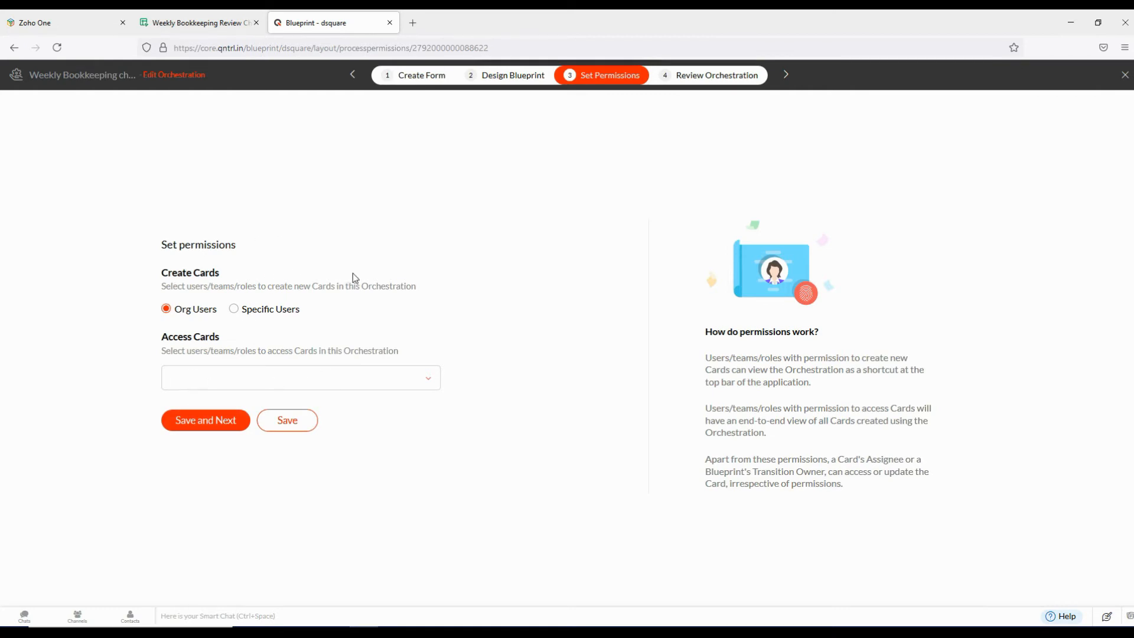
pyautogui.click(192, 422)
pyautogui.click(200, 354)
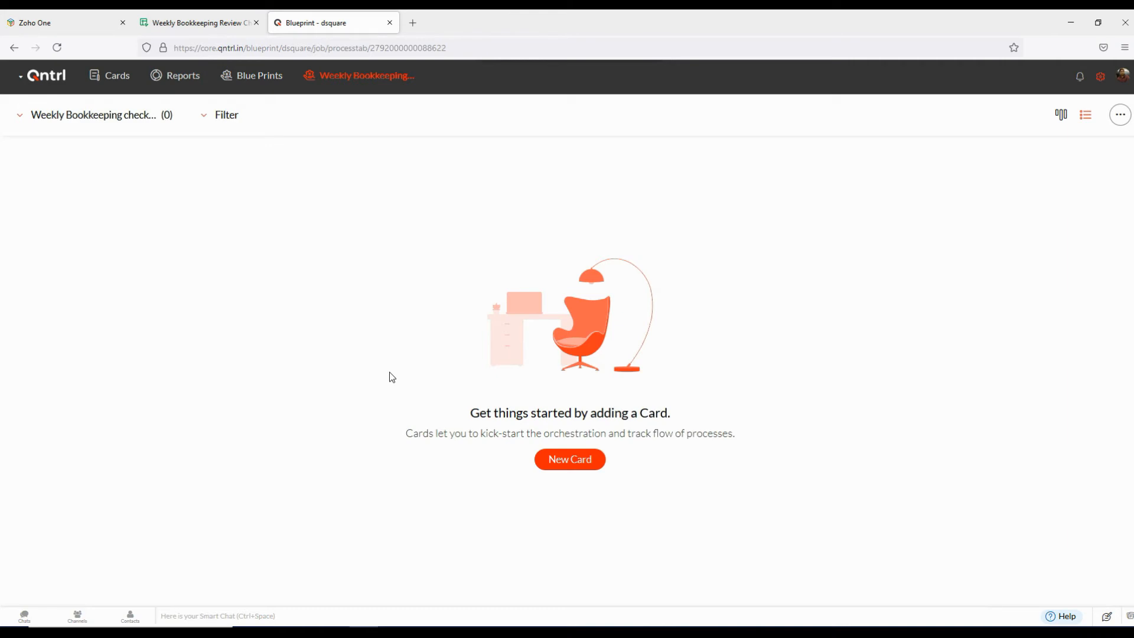
# - Create a card titled "Weekly checklist for June 19" and choose its assignee
pyautogui.click(570, 459)
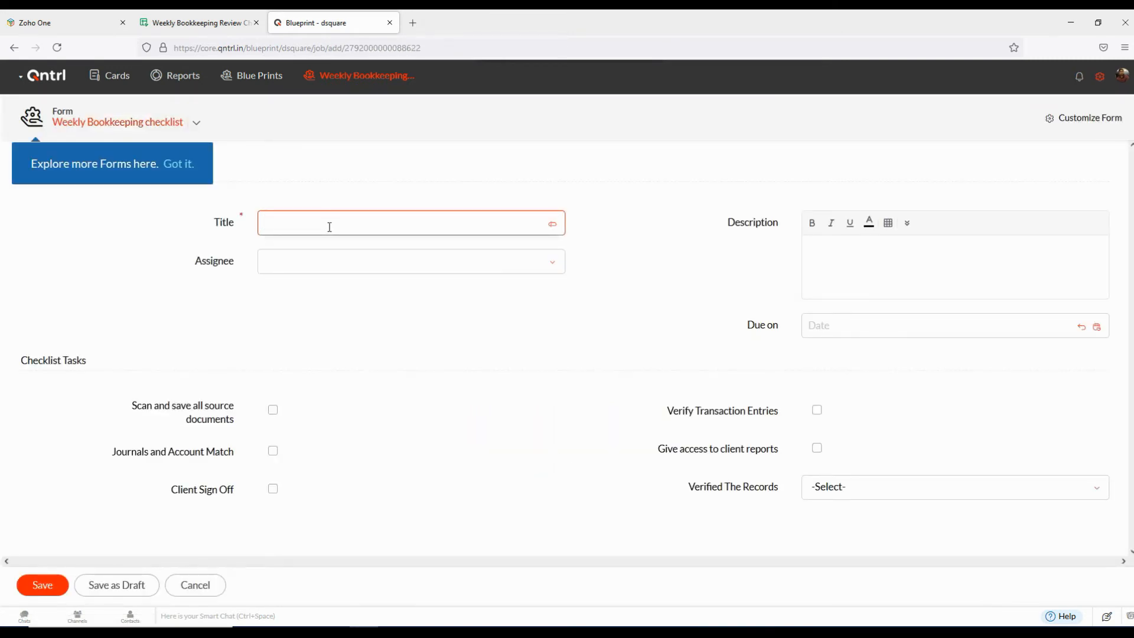
pyautogui.write('Weekly checklist for June 19')
pyautogui.click(377, 267)
pyautogui.click(343, 370)
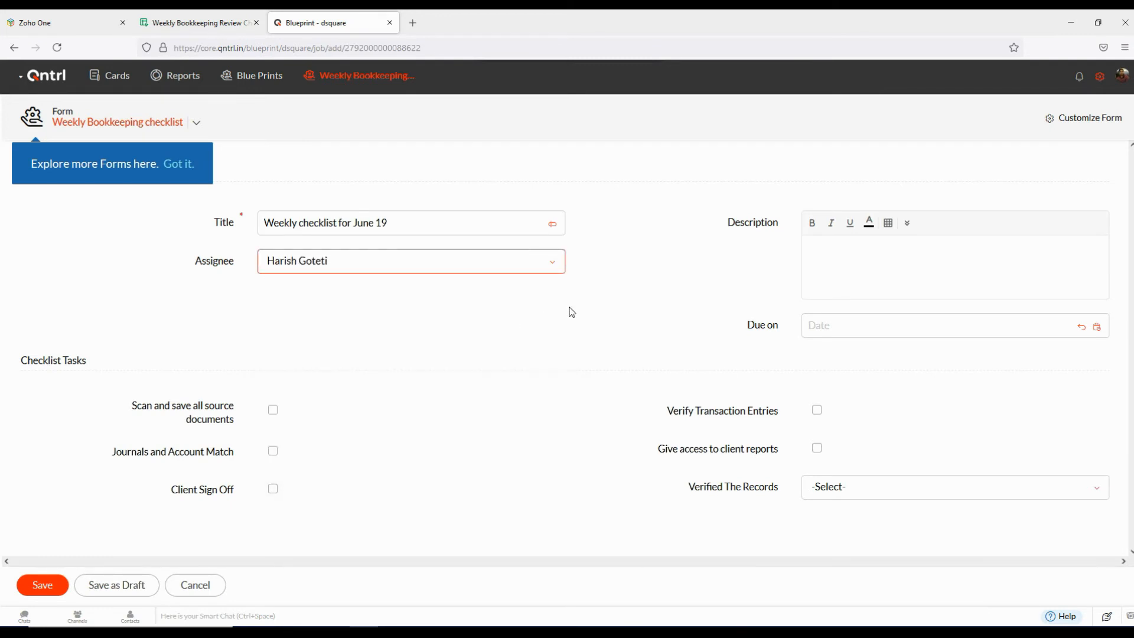
pyautogui.click(41, 585)
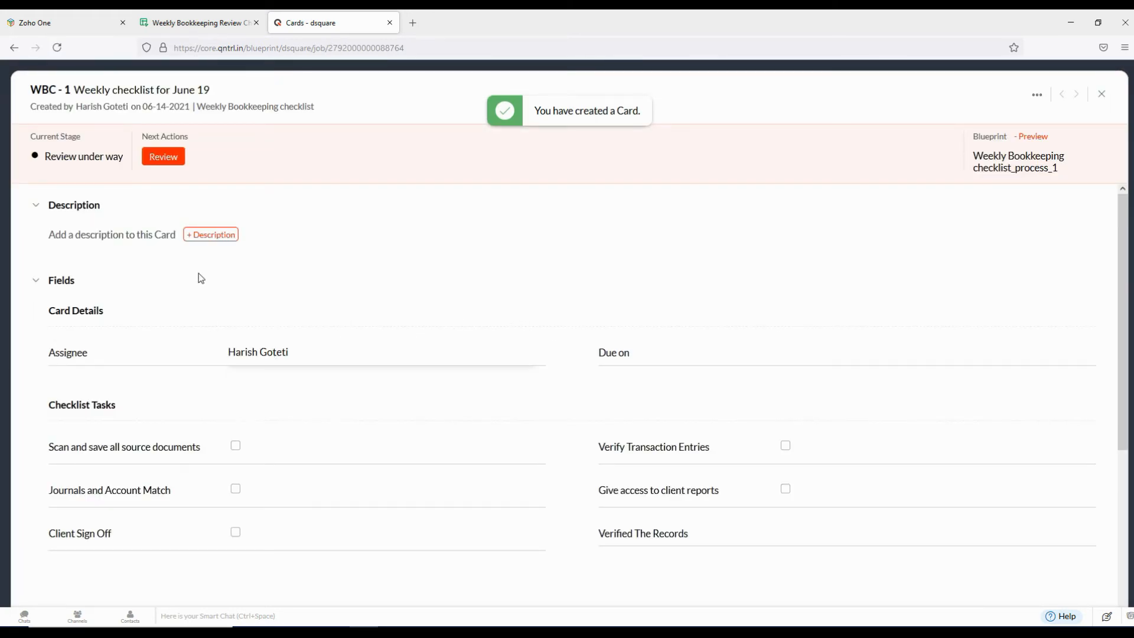
# - Perform the Review transition on the card with all five checklist tasks ticked
pyautogui.click(165, 161)
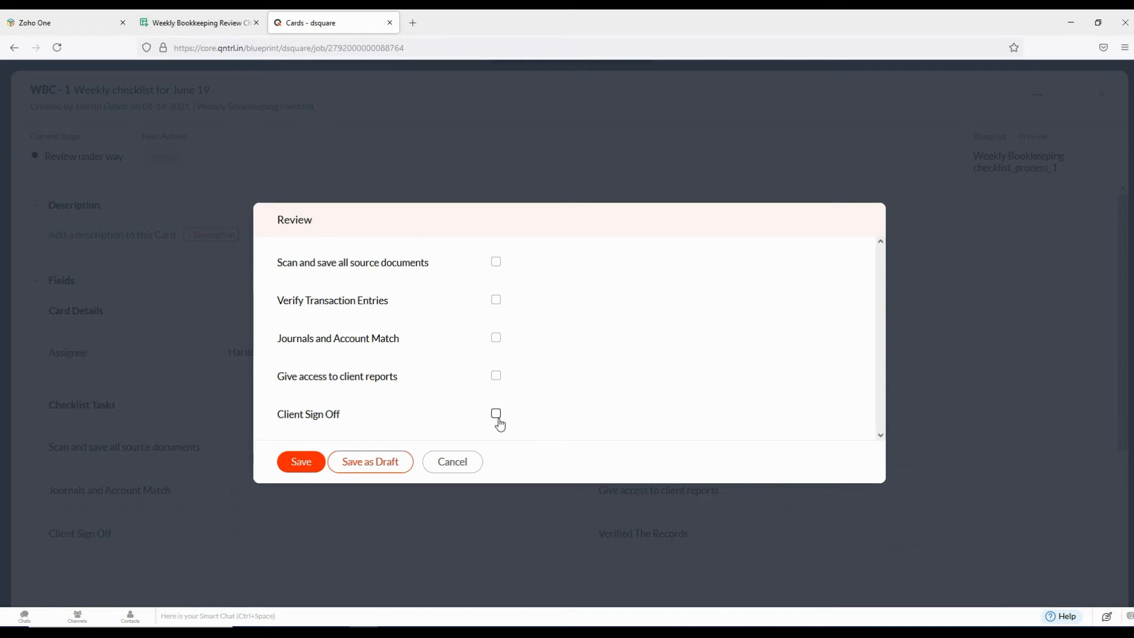
pyautogui.click(496, 271)
pyautogui.click(497, 299)
pyautogui.click(496, 340)
pyautogui.click(495, 413)
pyautogui.click(308, 463)
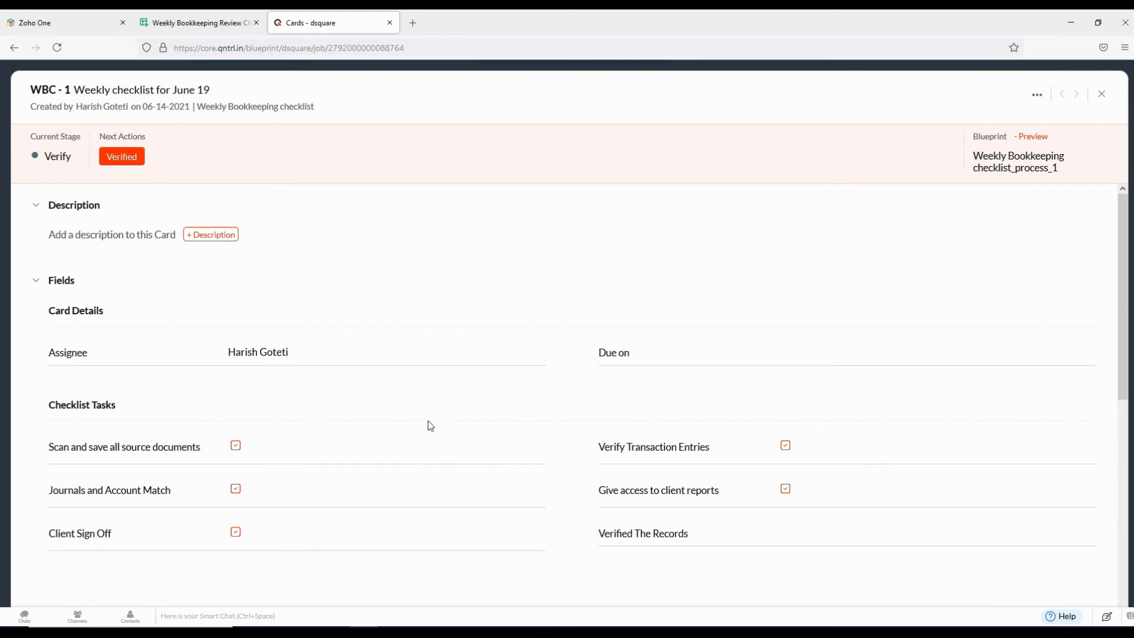
# - Perform the Verified transition with Verified The Records set to Yes, and close the card
pyautogui.click(266, 354)
pyautogui.click(276, 354)
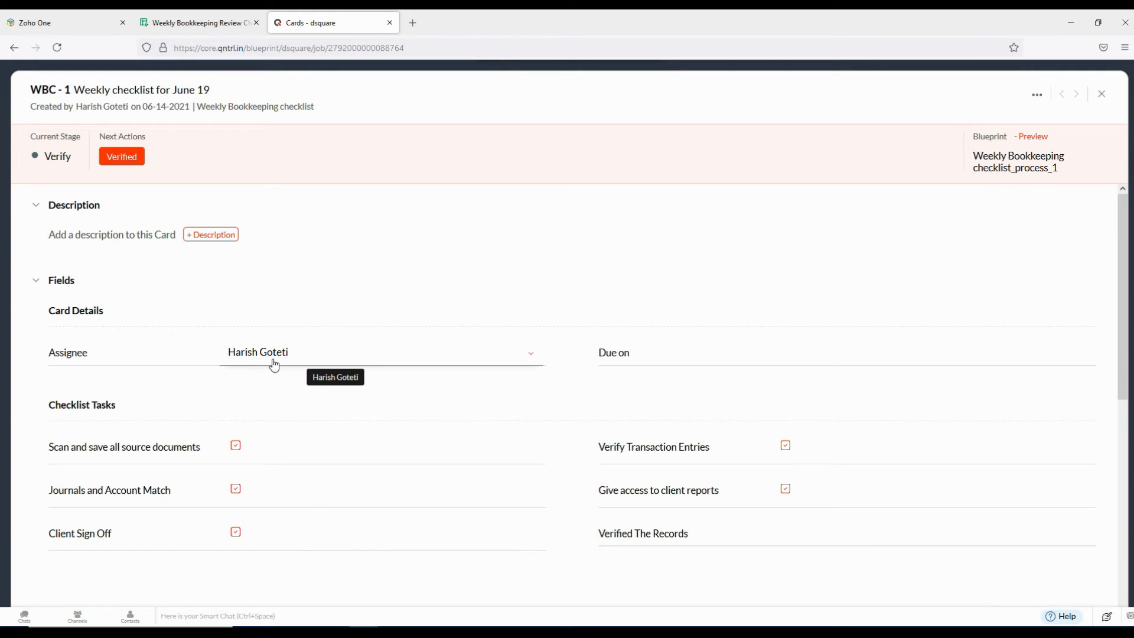
pyautogui.click(124, 159)
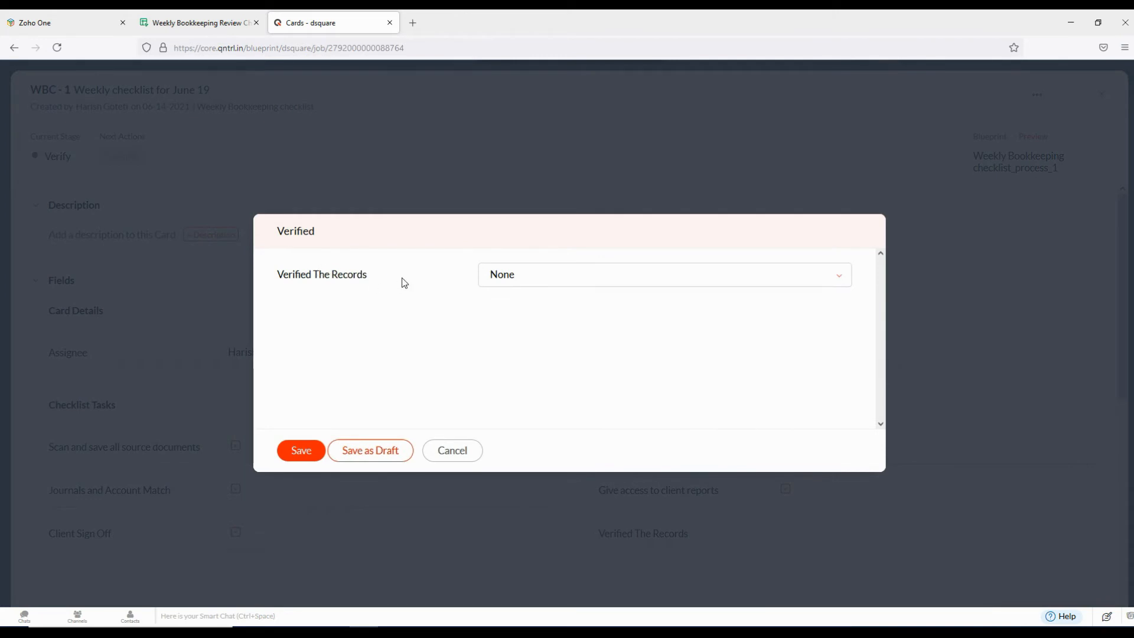
pyautogui.click(526, 274)
pyautogui.click(503, 354)
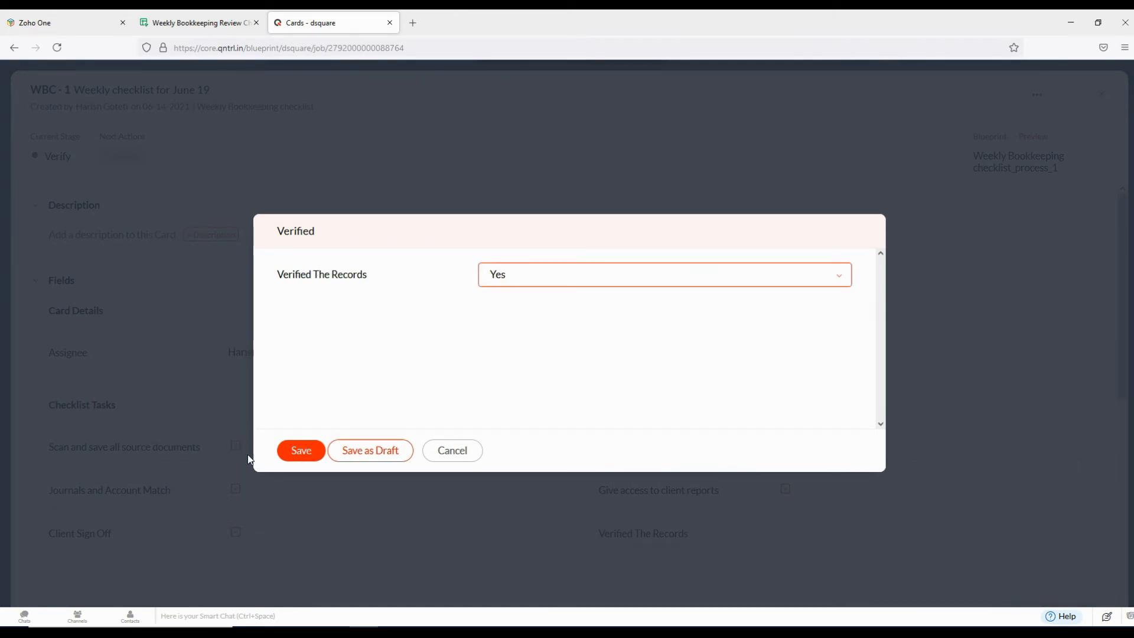
pyautogui.click(291, 454)
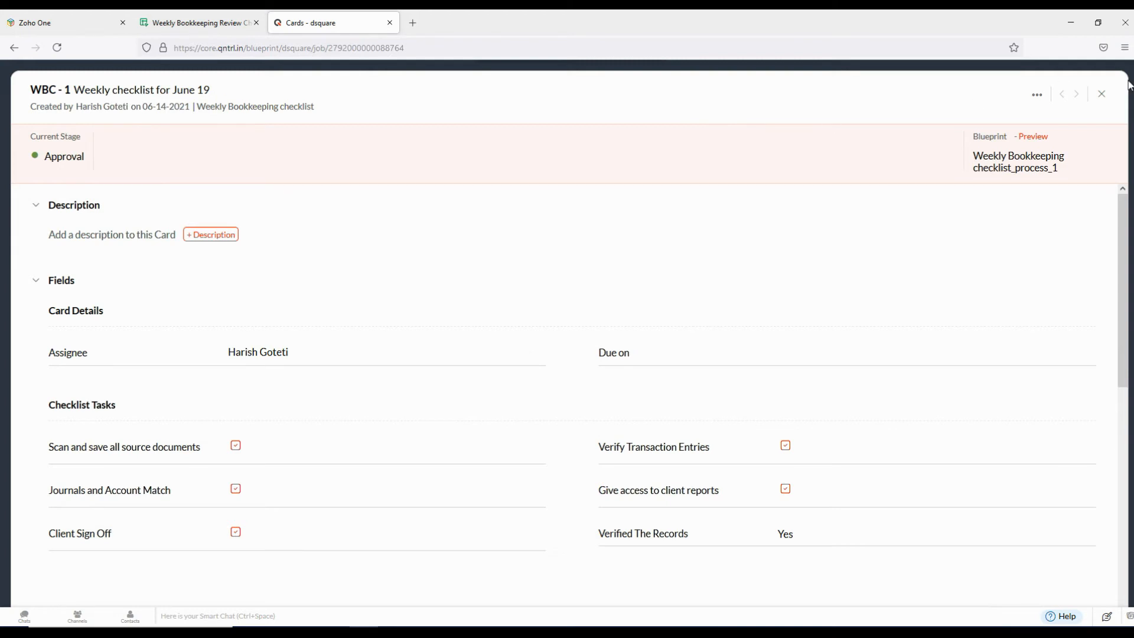
pyautogui.click(1101, 96)
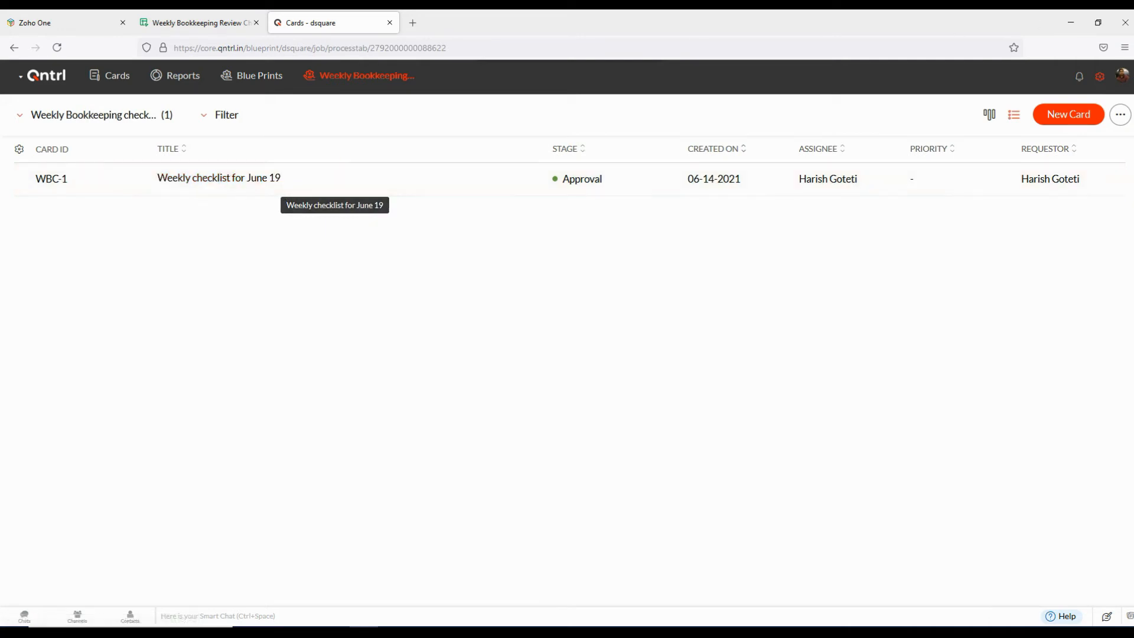
# - Start a new schedule named "Weekly bookkeeping review" with weekly frequency, executing on Friday
pyautogui.click(1101, 77)
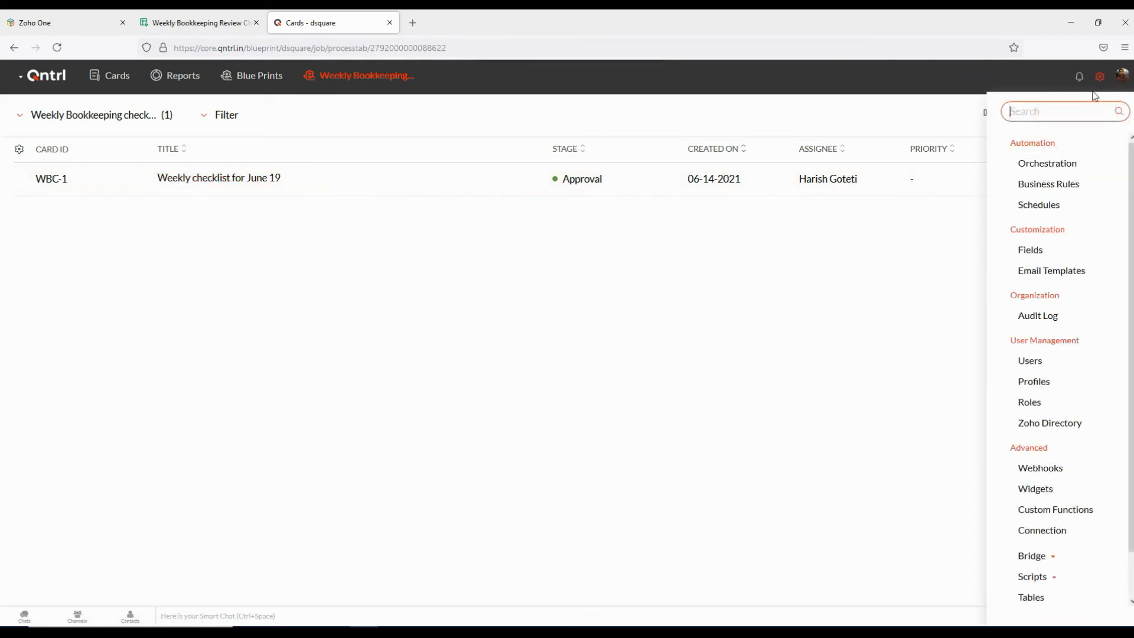
pyautogui.click(1044, 206)
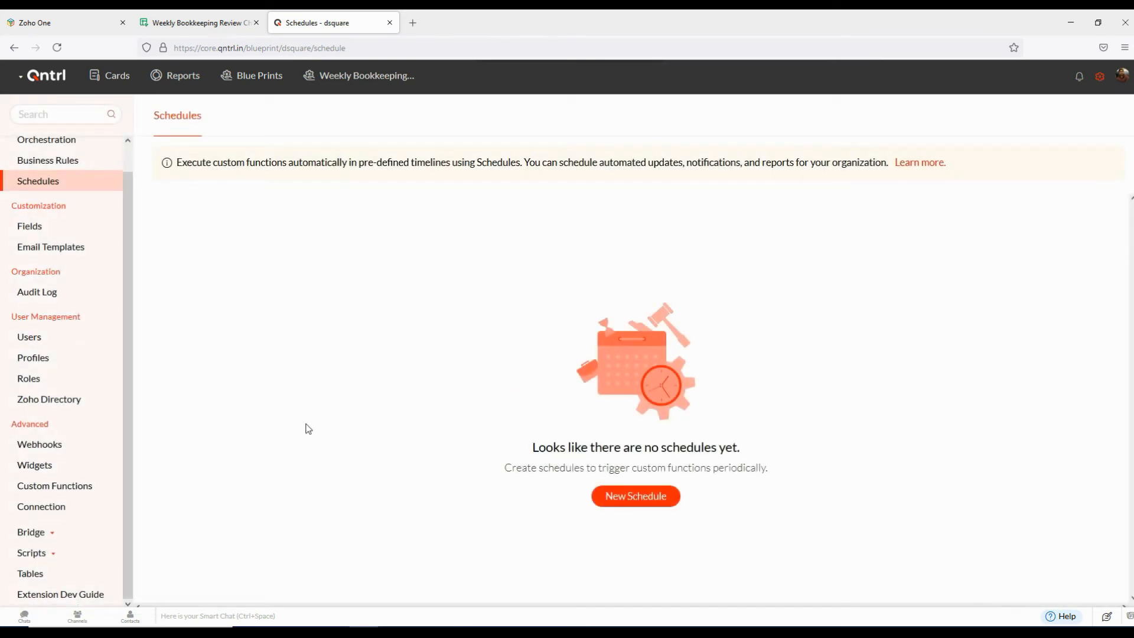
pyautogui.click(623, 500)
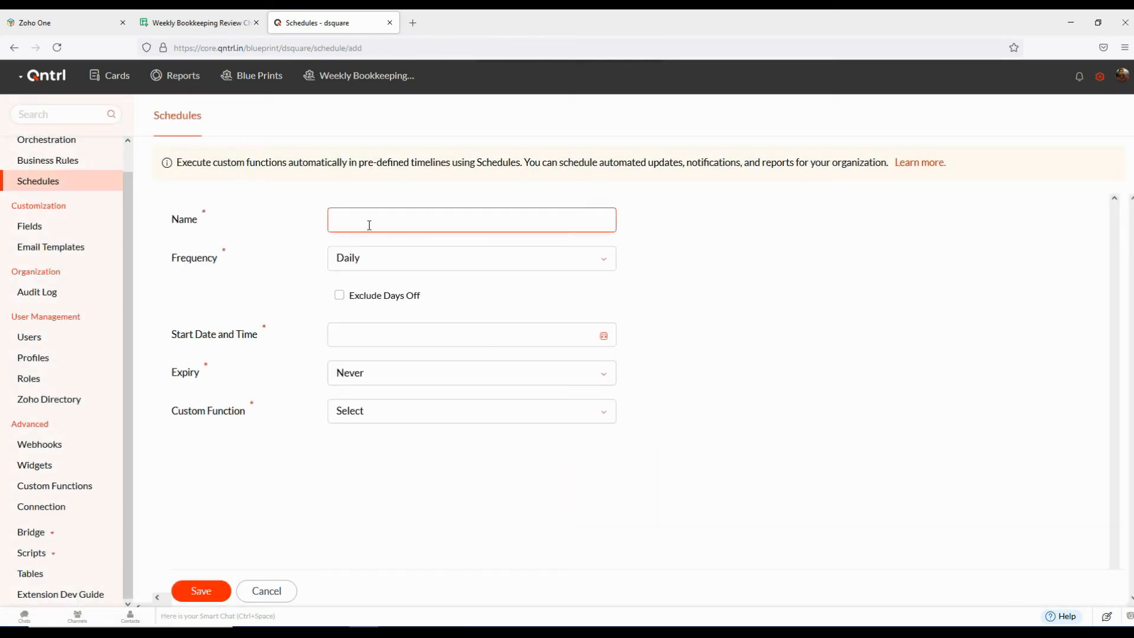
pyautogui.write('Weekly bookkeeping review')
pyautogui.click(347, 267)
pyautogui.click(356, 331)
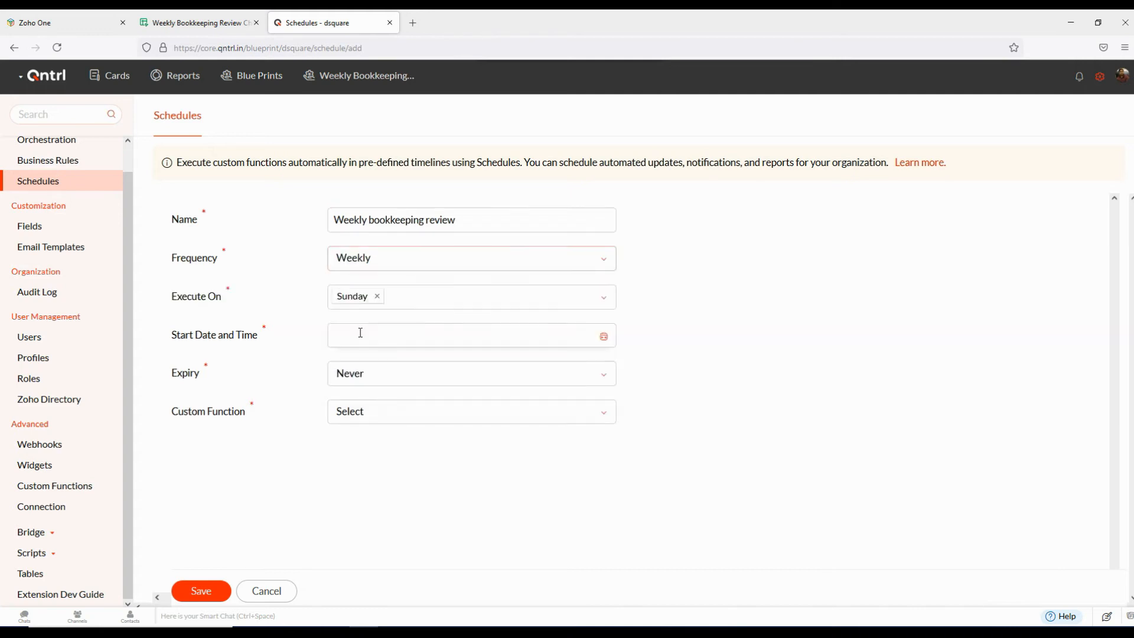
pyautogui.click(377, 296)
pyautogui.scroll(-2, 383, 420)
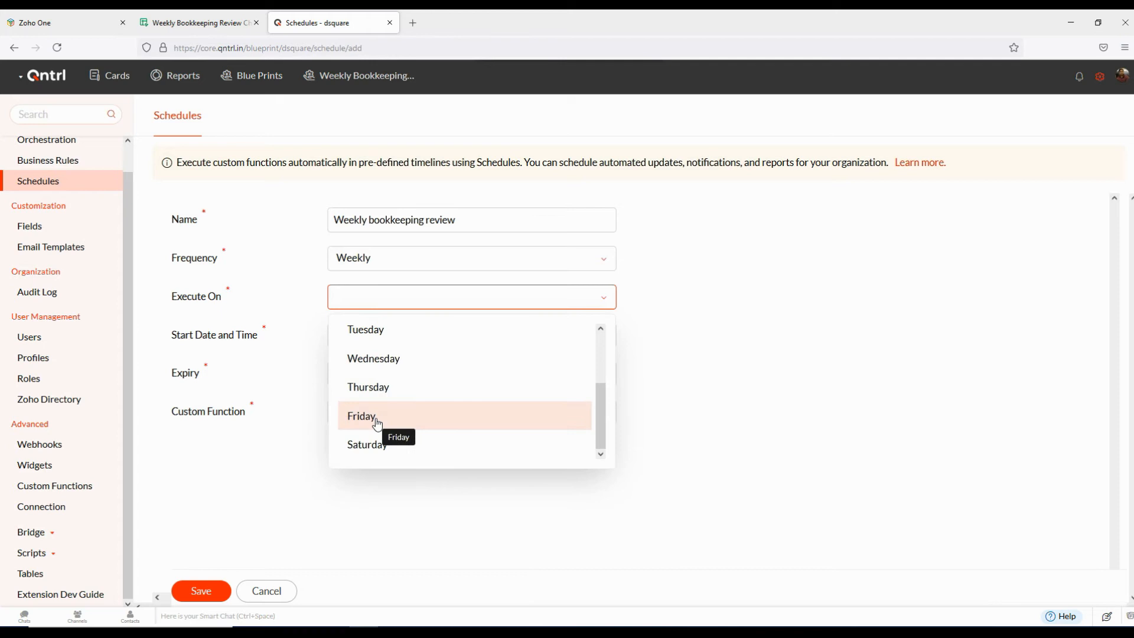
pyautogui.click(378, 418)
pyautogui.click(367, 334)
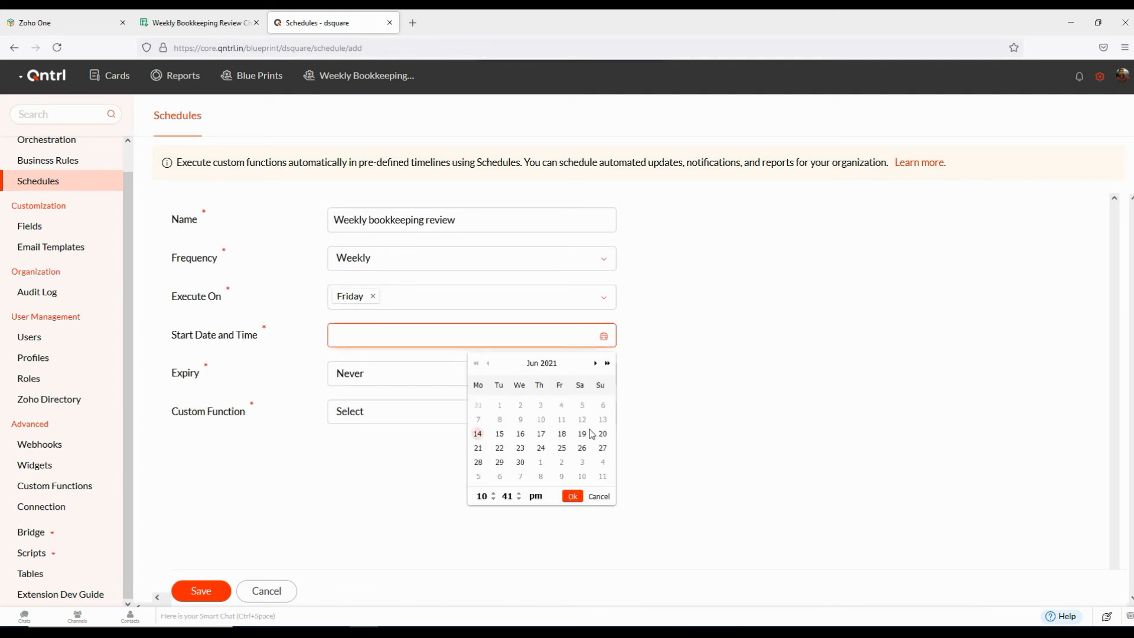
pyautogui.click(561, 433)
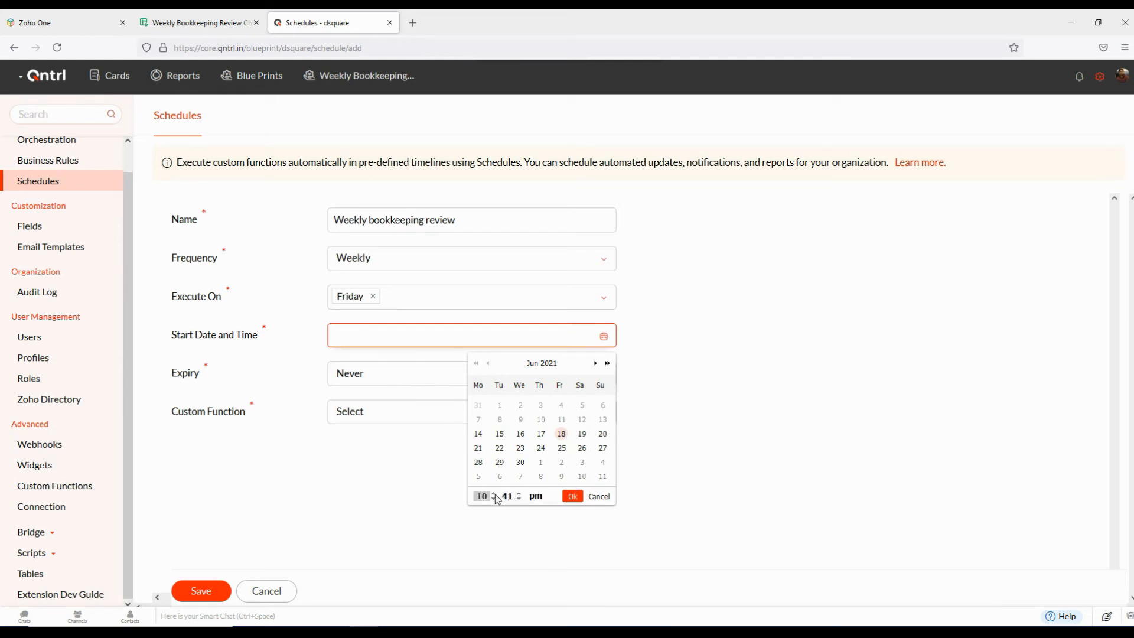
pyautogui.click(592, 496)
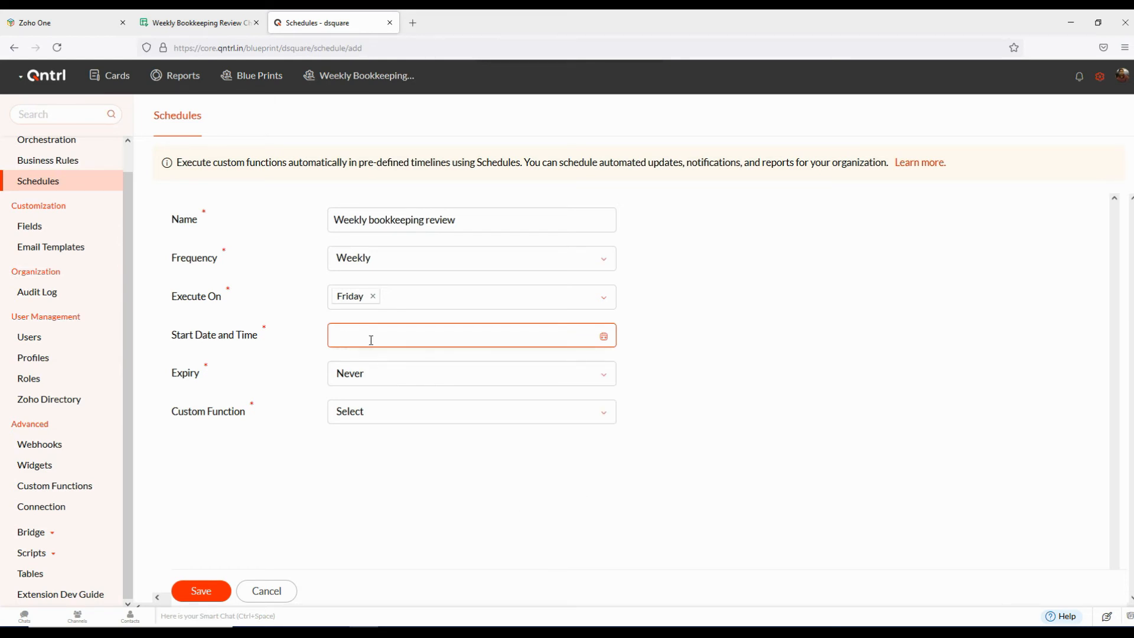
pyautogui.click(468, 342)
pyautogui.click(570, 496)
pyautogui.click(362, 418)
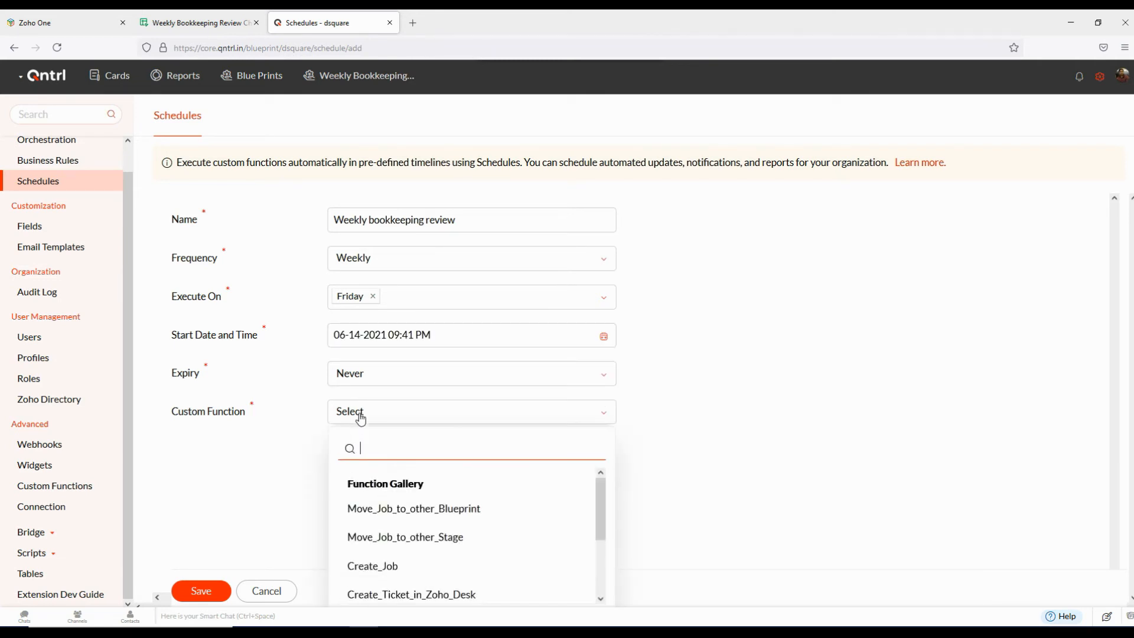
pyautogui.click(385, 564)
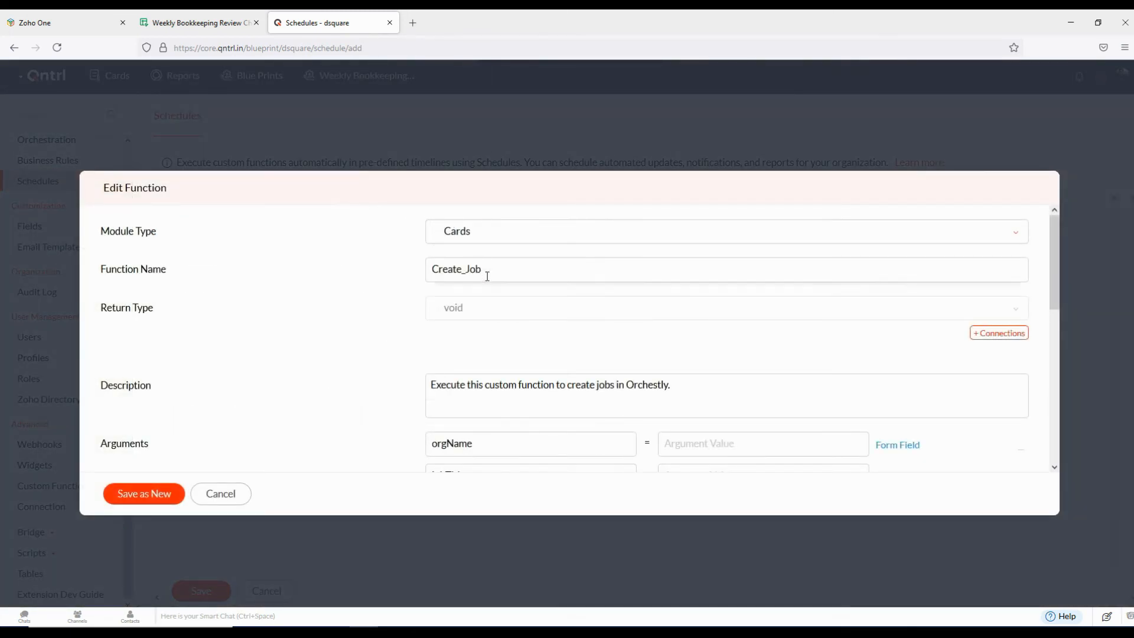
# - Set the Create_Job function's orgName argument to dsquare and its jobTitle argument to "Weekly Checklist"
pyautogui.scroll(-4, 479, 309)
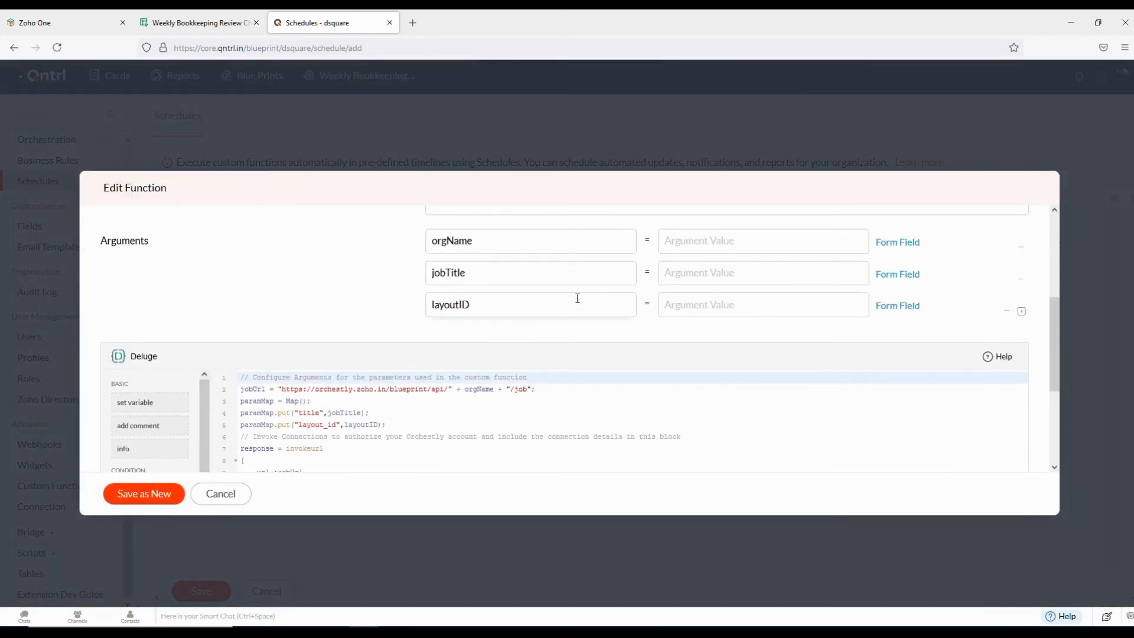
pyautogui.click(692, 246)
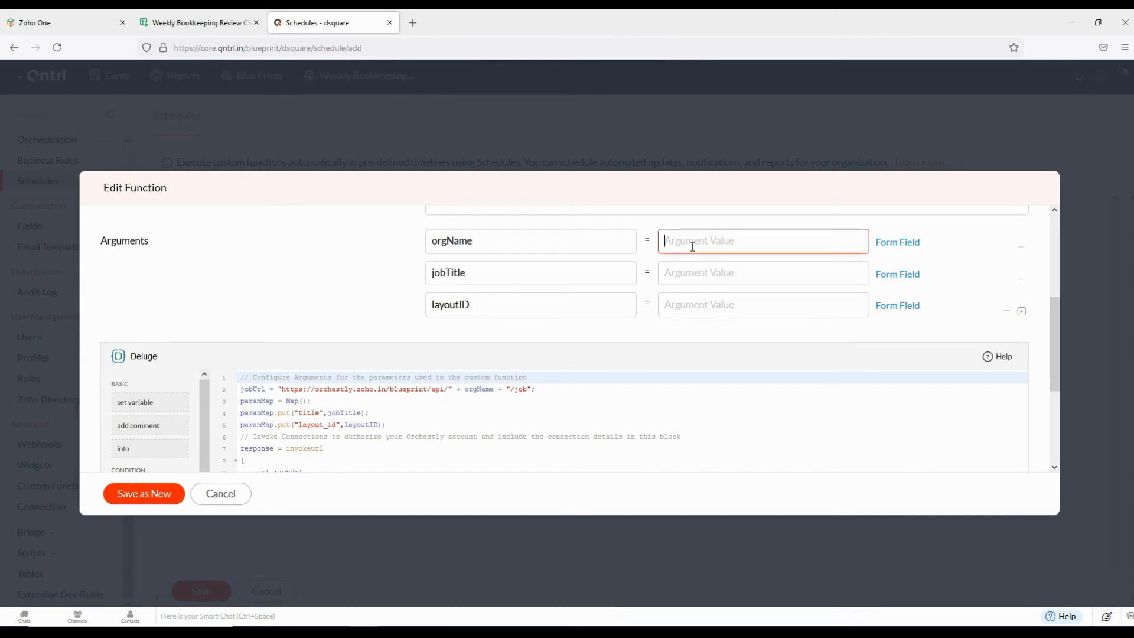
pyautogui.write('dsquare')
pyautogui.click(696, 275)
pyautogui.write('Weekly Checklist')
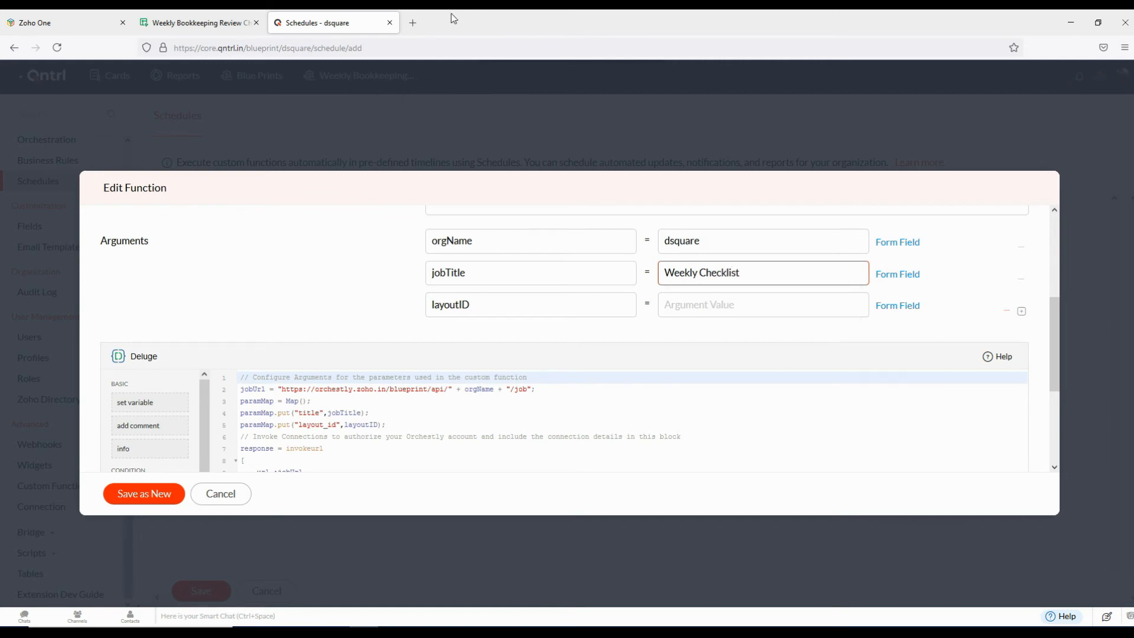
# - Switch to Orchestly through Zoho One, open the weekly bookkeeping orchestration for editing, and copy the layout ID from its page address
pyautogui.click(413, 22)
pyautogui.click(34, 23)
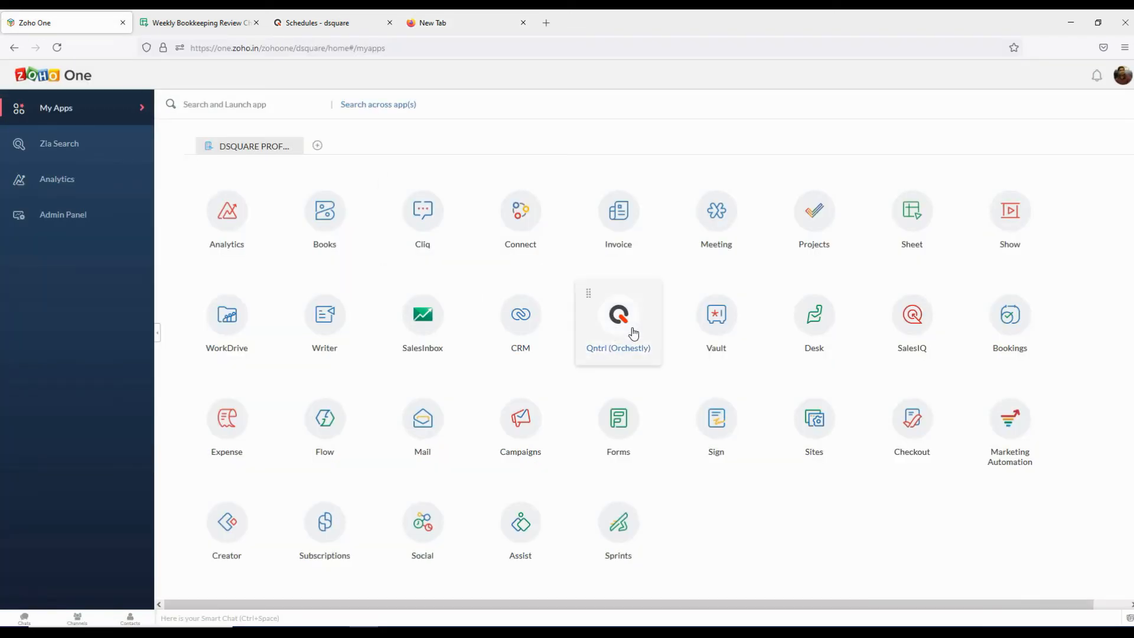
pyautogui.click(634, 334)
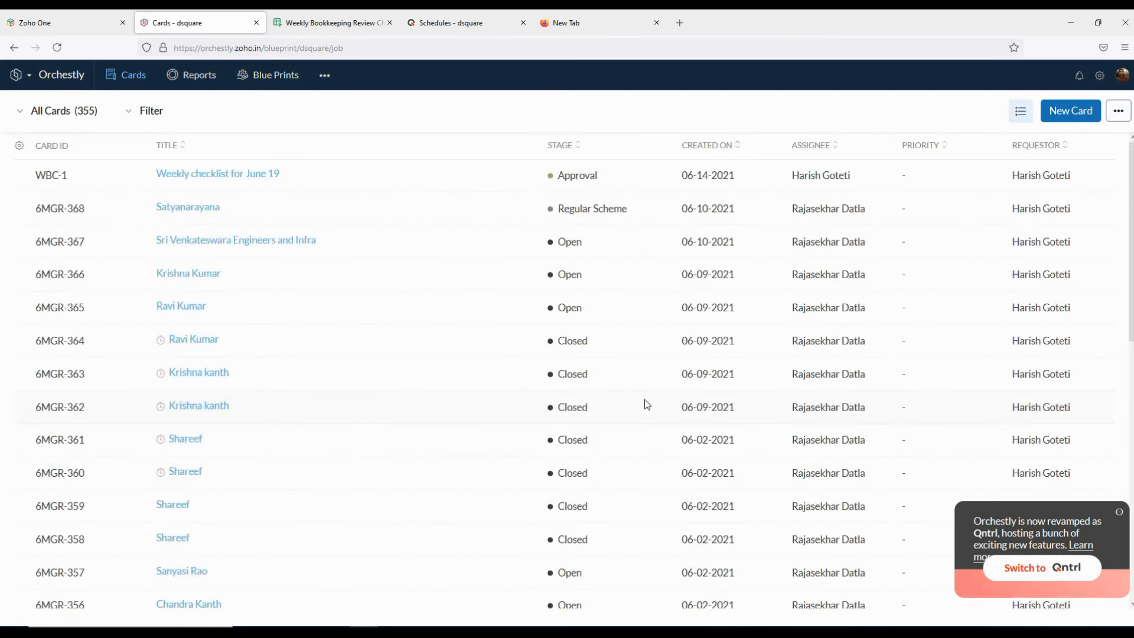
pyautogui.click(1101, 76)
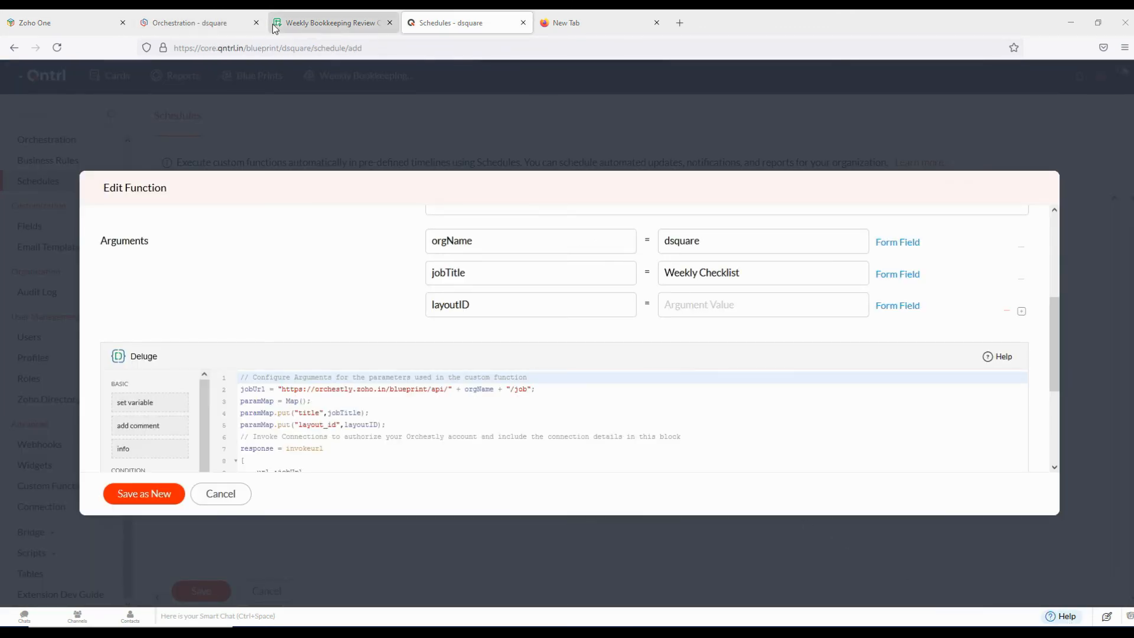
pyautogui.click(218, 23)
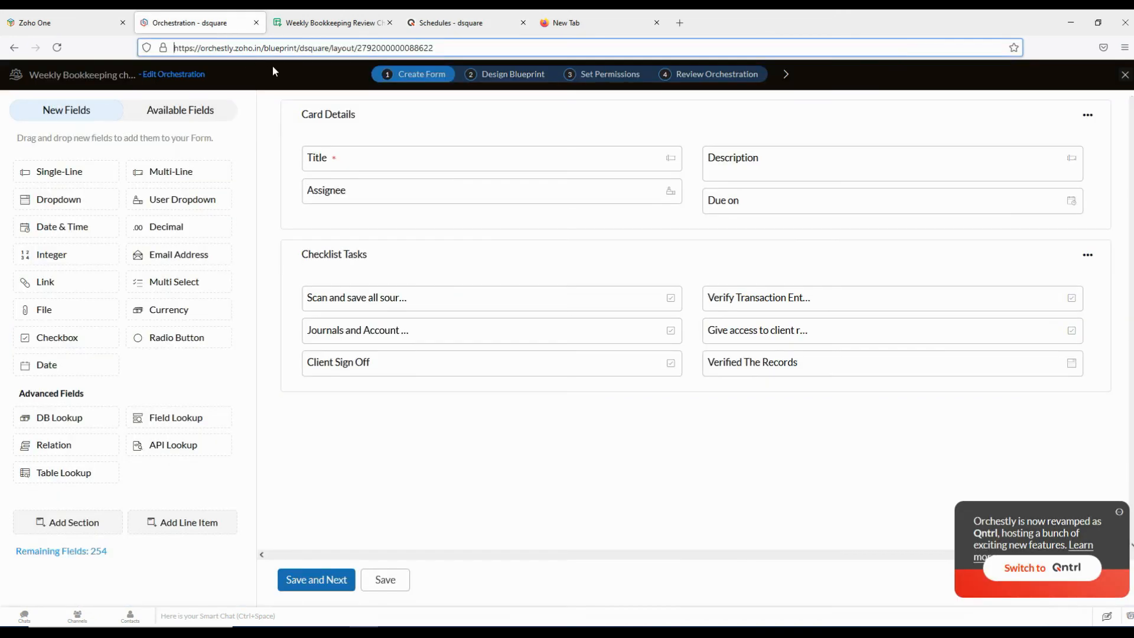
pyautogui.click(499, 24)
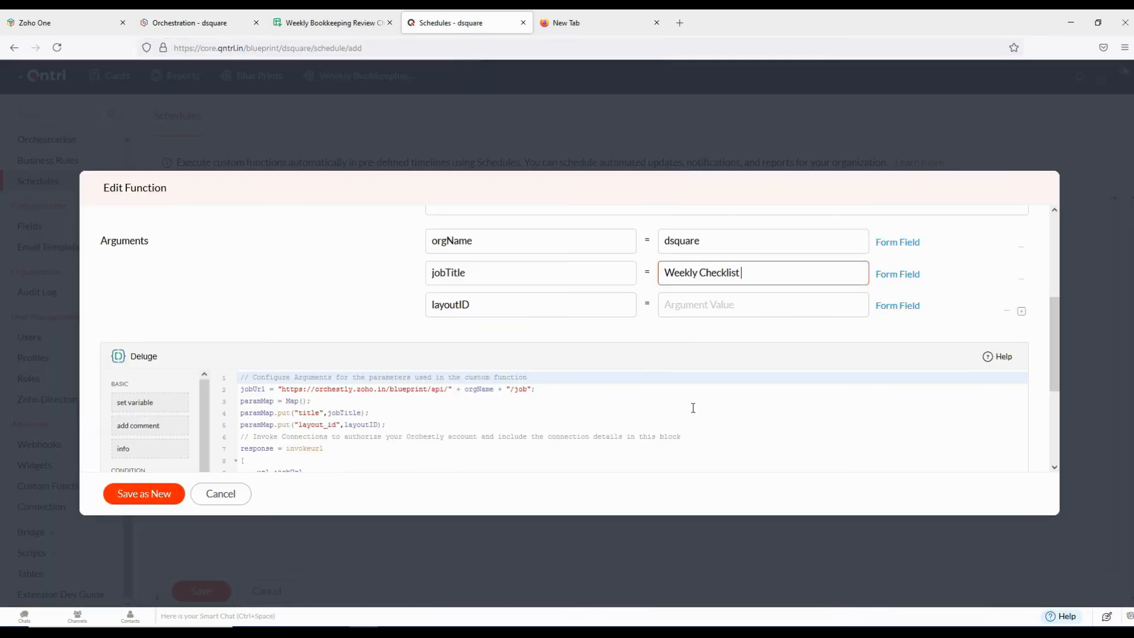
pyautogui.click(712, 303)
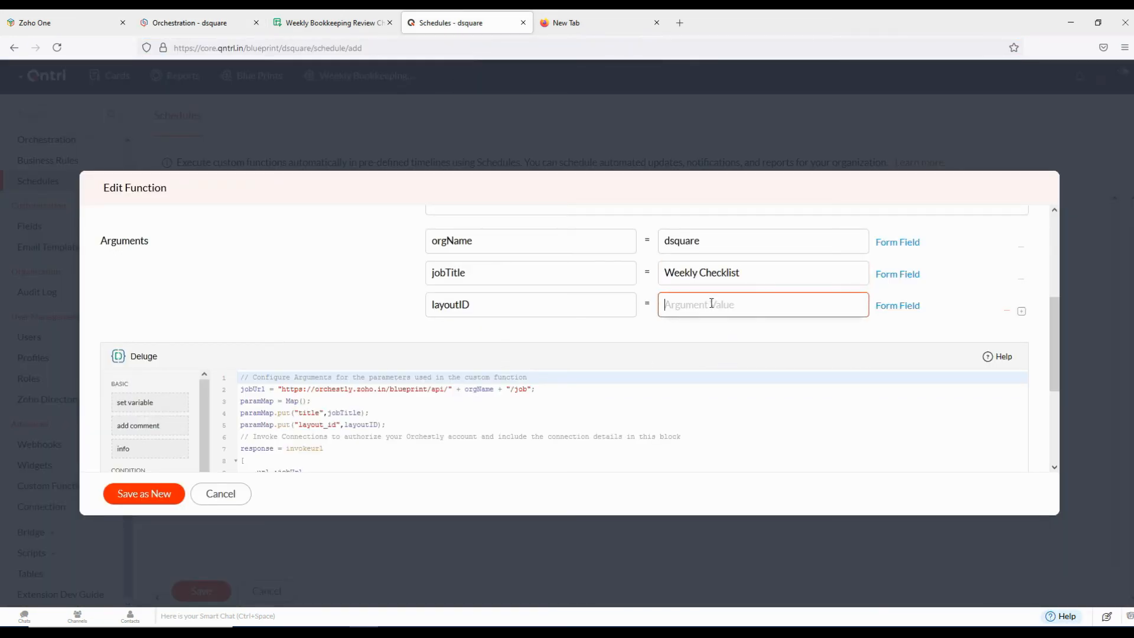
pyautogui.hotkey('ctrl', 'v')
pyautogui.click(910, 337)
pyautogui.scroll(-2, 638, 408)
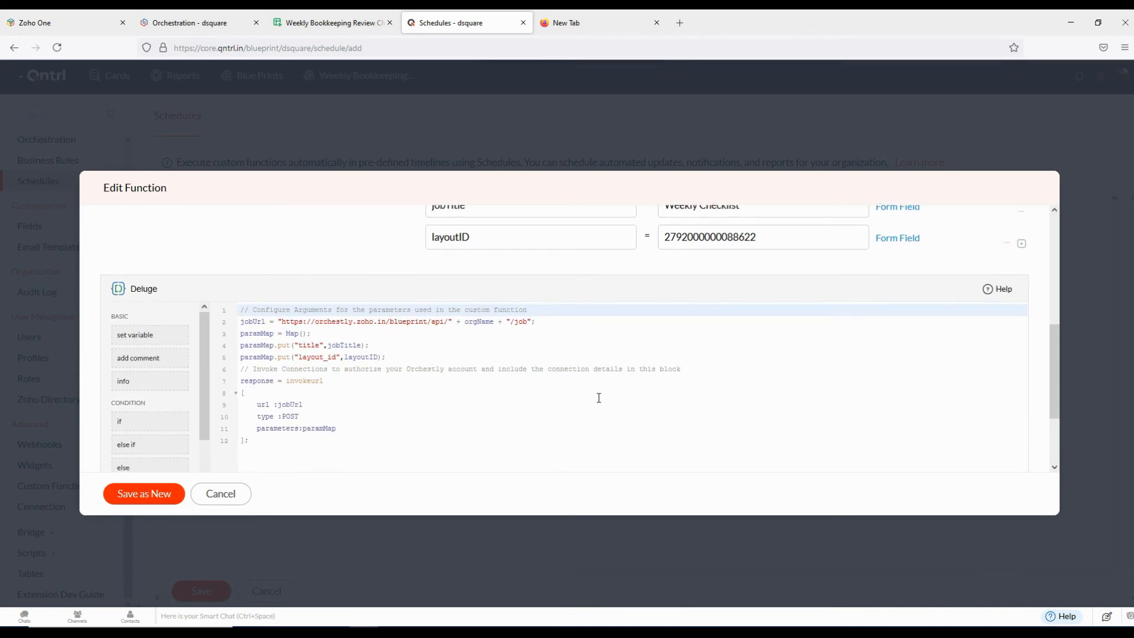
pyautogui.click(147, 497)
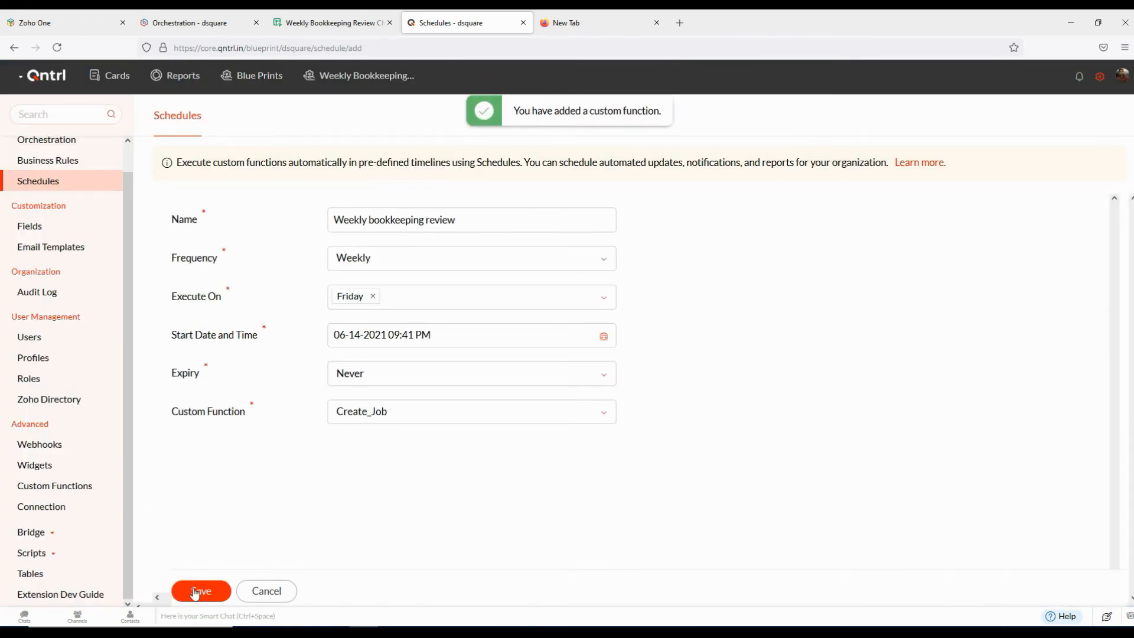
pyautogui.click(197, 590)
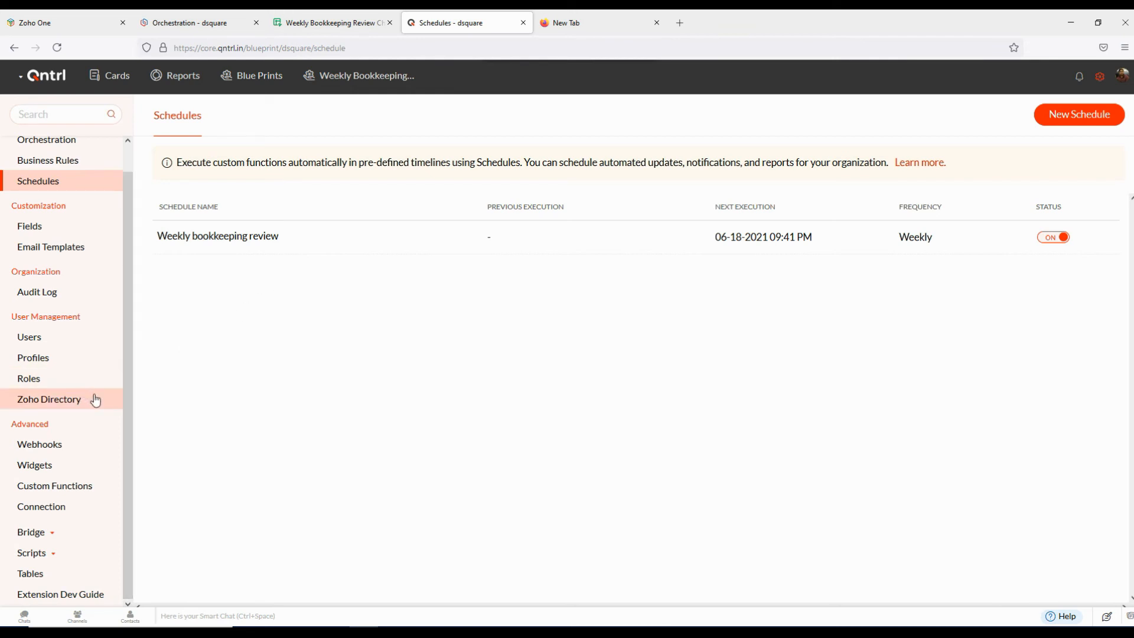
# - Start a Zoho OAuth connection with both the connection name and the link name set to "Qntrl Connection"
pyautogui.click(59, 508)
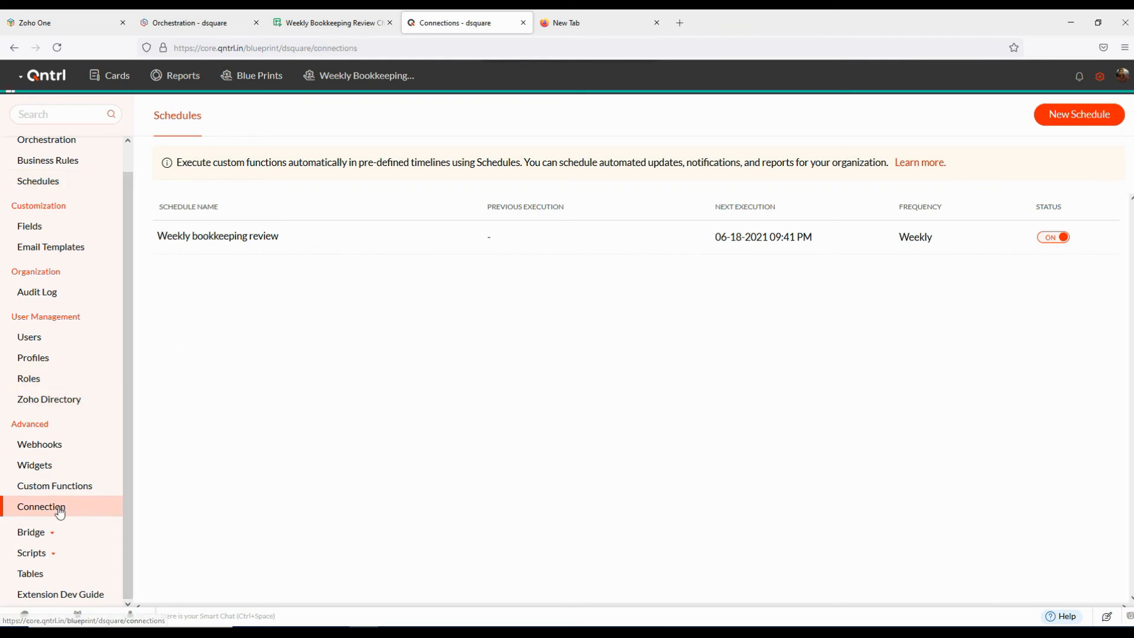
pyautogui.scroll(-1, 496, 480)
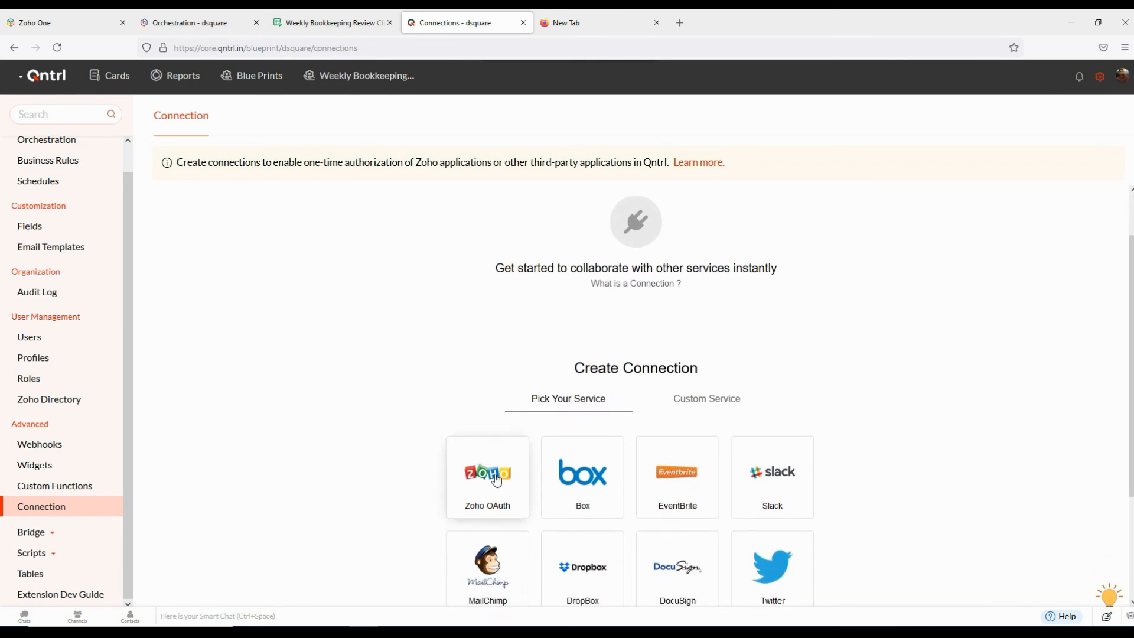
pyautogui.click(496, 480)
pyautogui.scroll(-3, 560, 354)
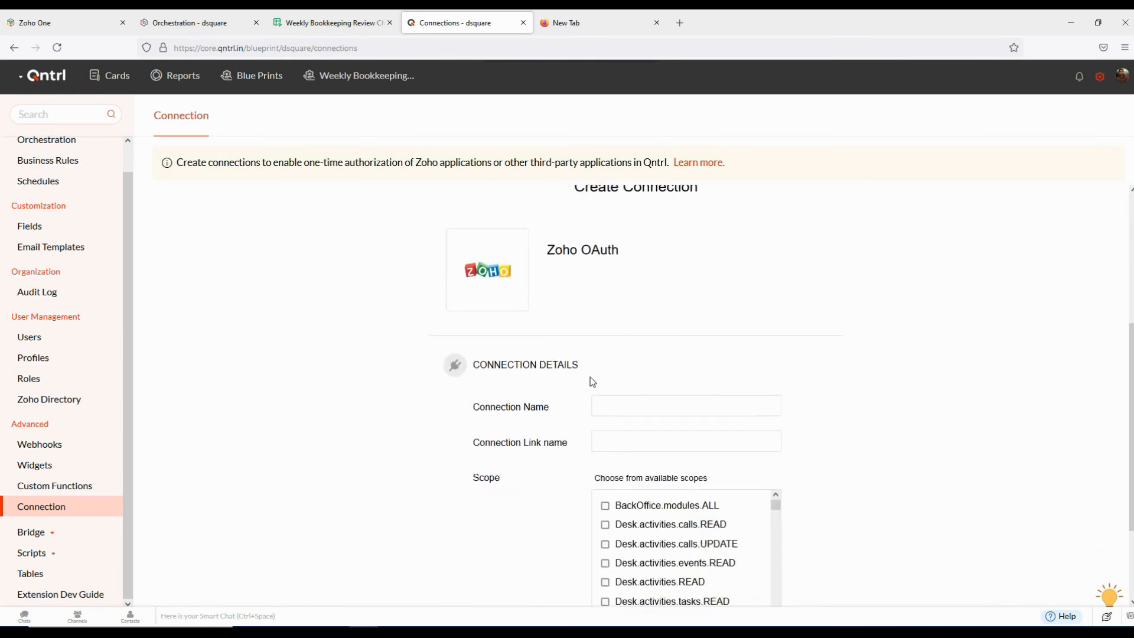
pyautogui.click(644, 401)
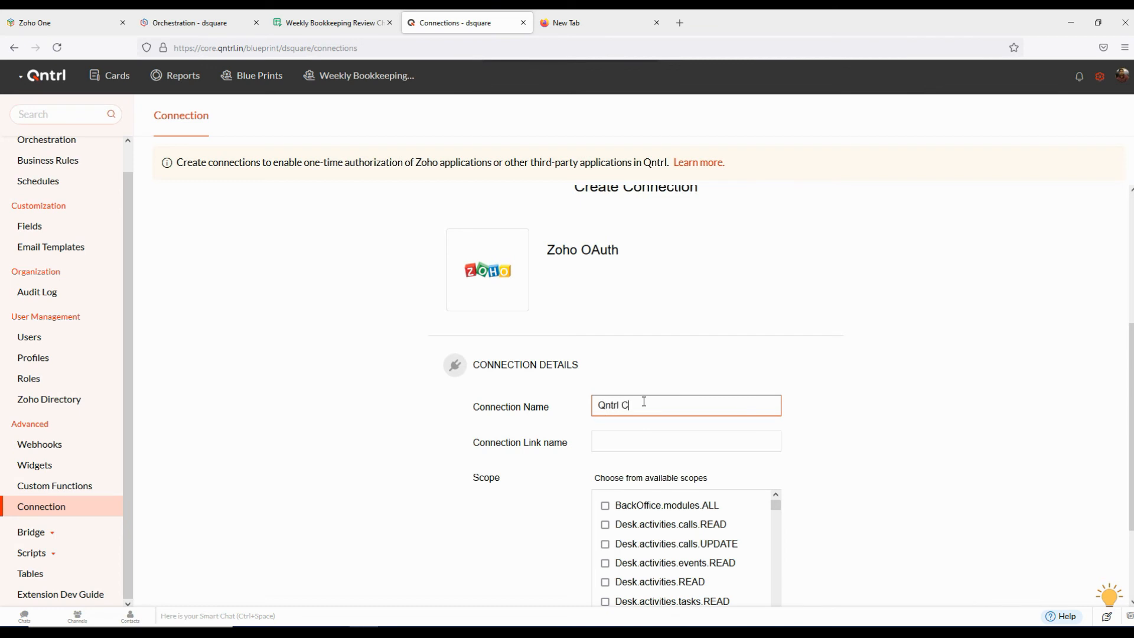
pyautogui.press('Tab')
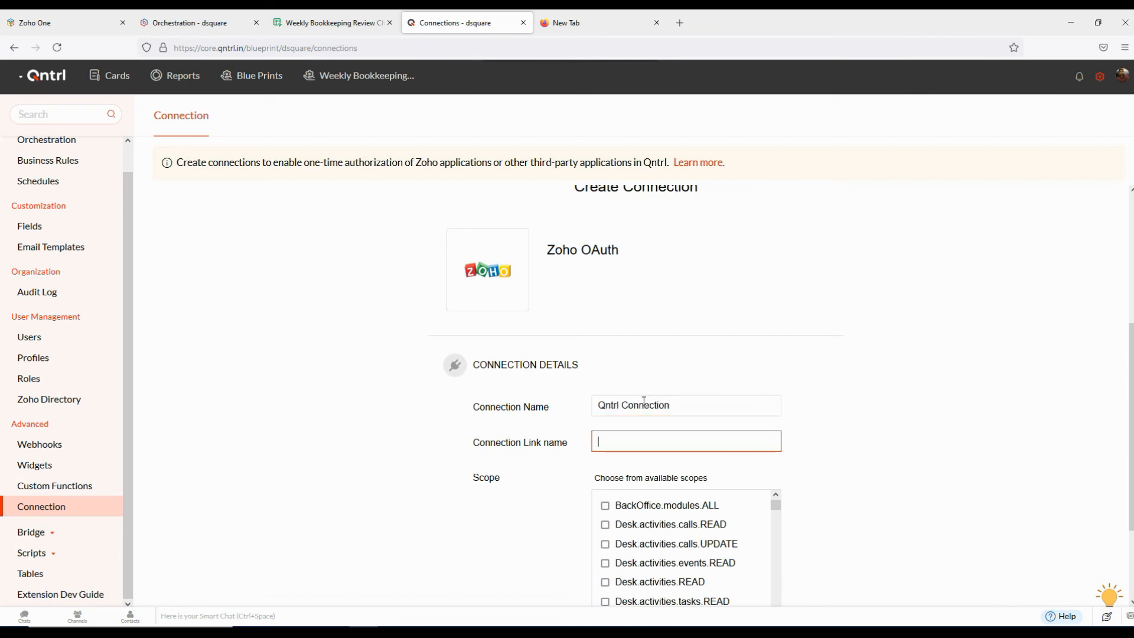
pyautogui.write('Qntrl Connection')
# - Select the Orchestly.job.ALL scope for the connection and try to create and connect it
pyautogui.scroll(-6, 622, 499)
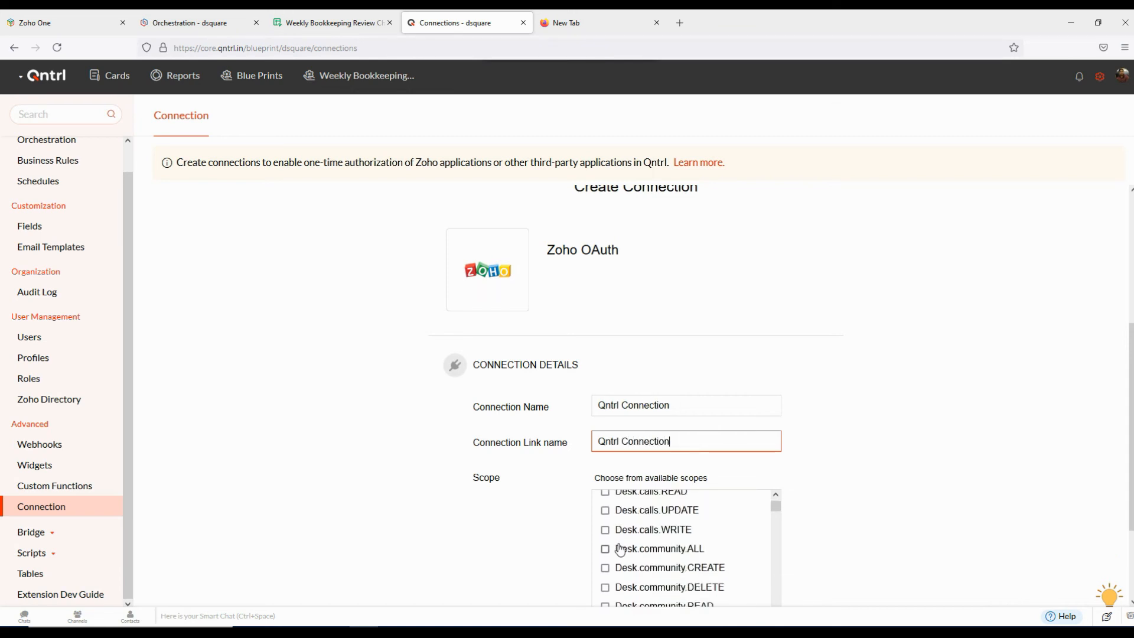
pyautogui.scroll(-2, 871, 509)
pyautogui.scroll(-20, 638, 420)
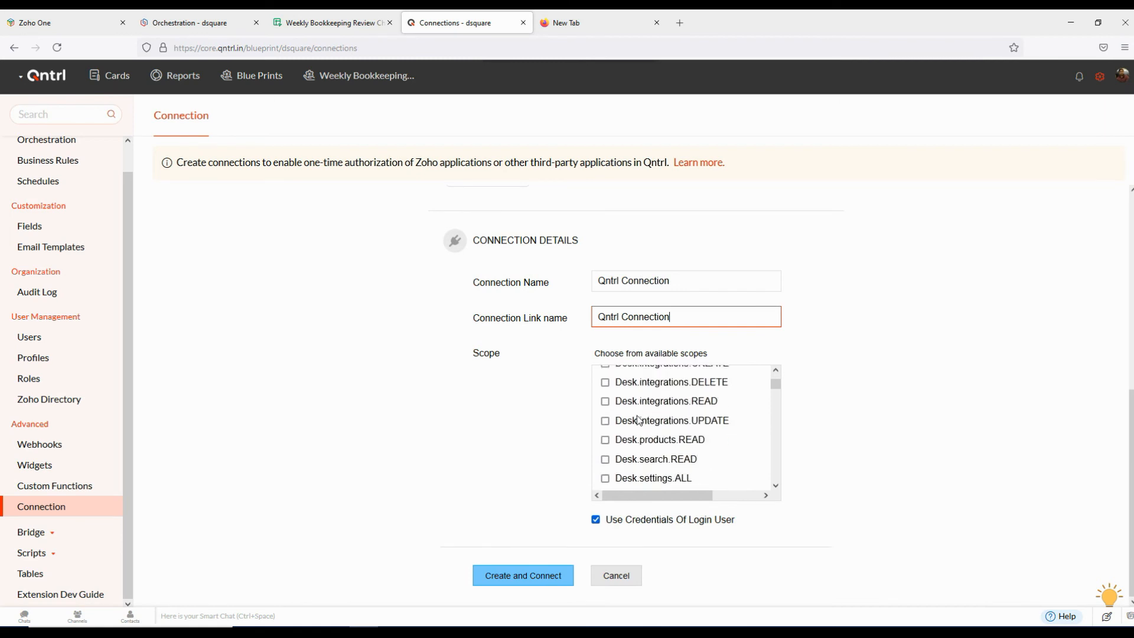
pyautogui.scroll(-5, 638, 420)
pyautogui.click(604, 438)
pyautogui.click(556, 576)
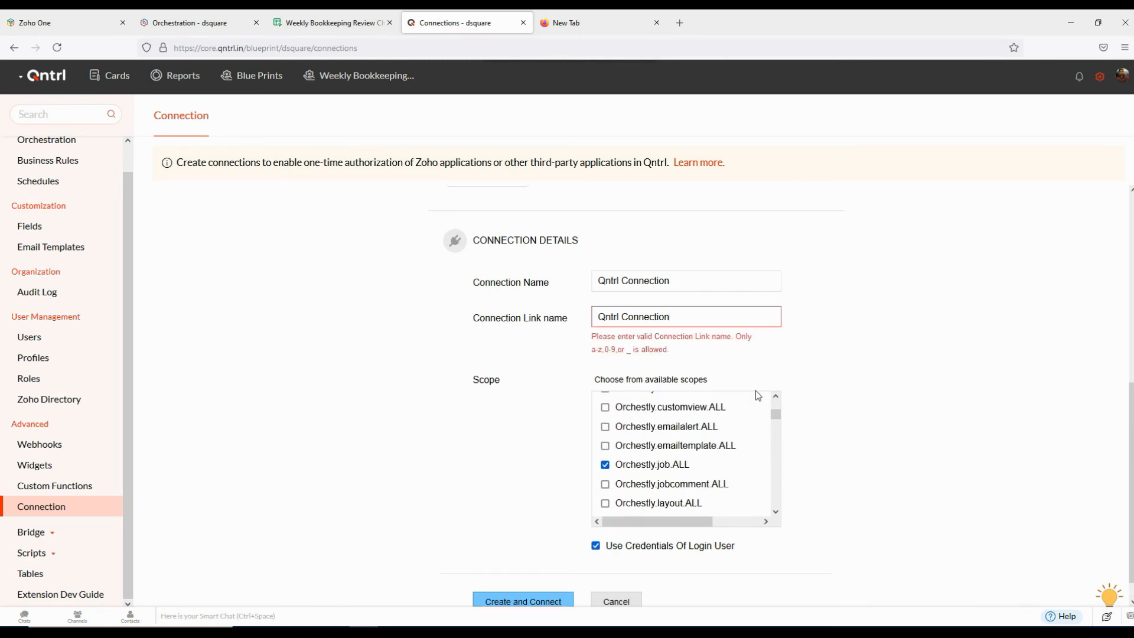
# - Remove the space from the connection link name, making it QntrlConnection, and try to create the connection
pyautogui.click(621, 316)
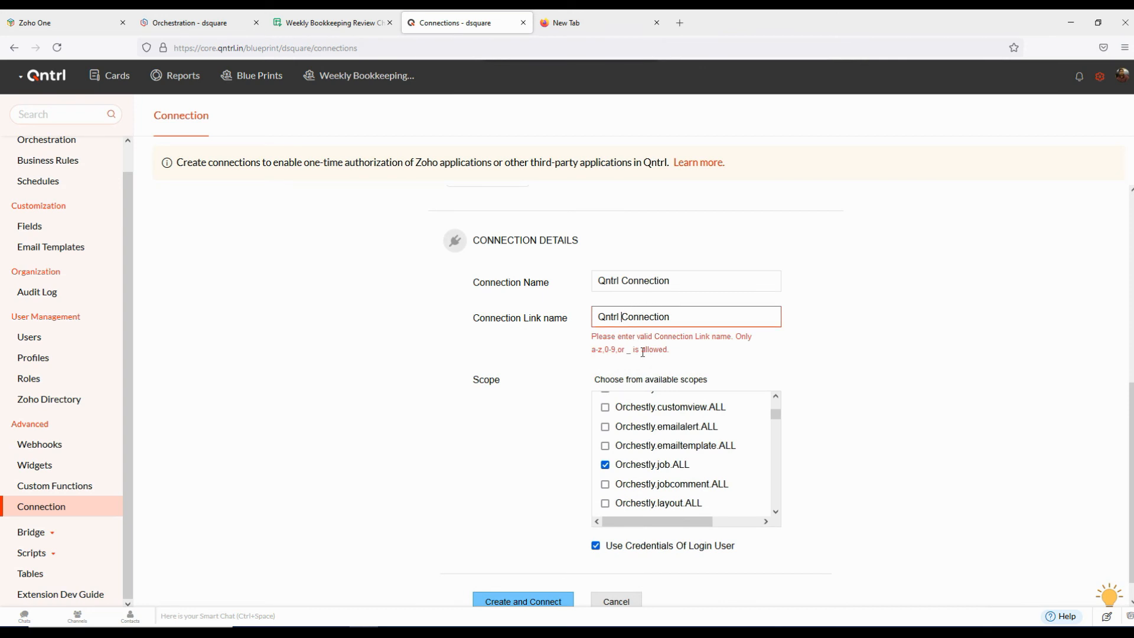
pyautogui.press('BackSpace')
pyautogui.click(515, 594)
pyautogui.click(547, 581)
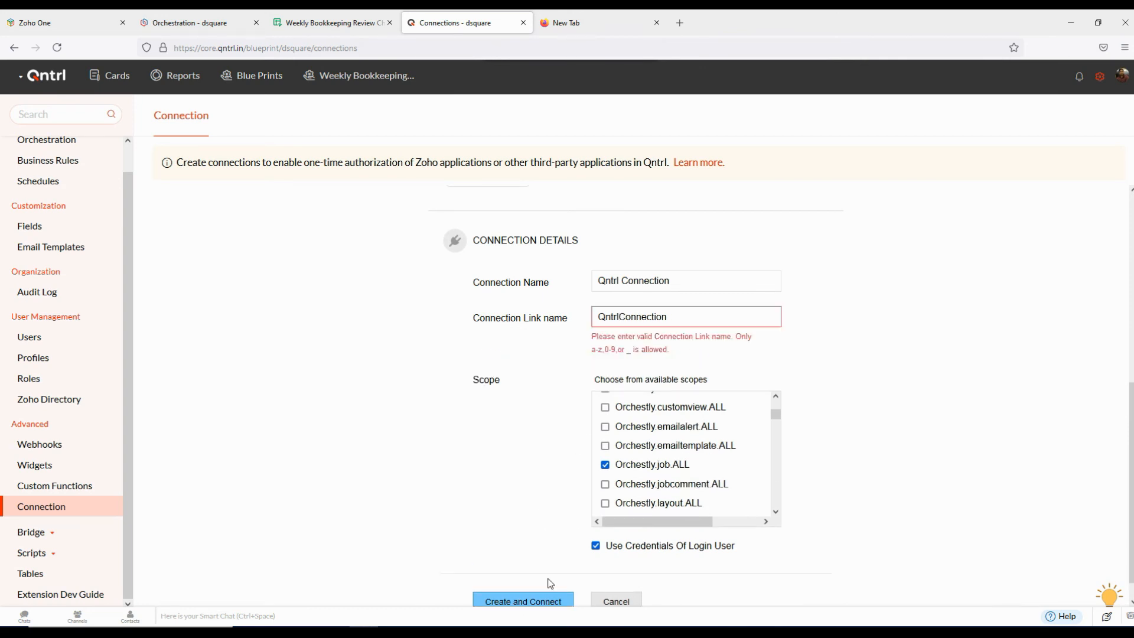
# - Shorten the connection link name to Qntrl and try to create the connection
pyautogui.moveTo(619, 319); pyautogui.dragTo(759, 301)
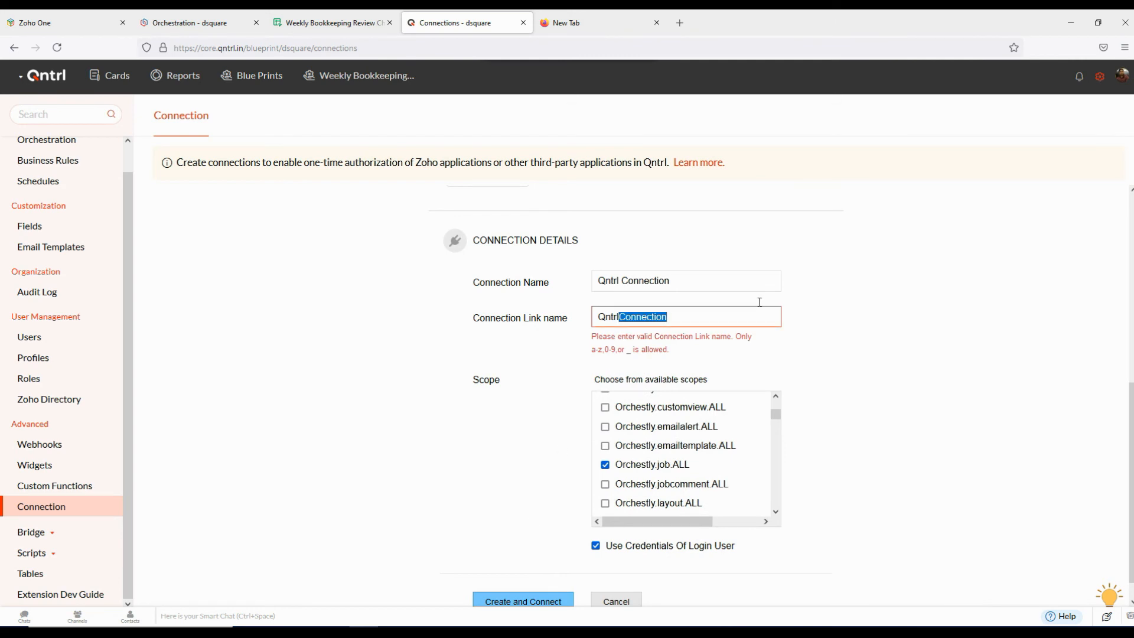
pyautogui.press('BackSpace')
pyautogui.click(891, 349)
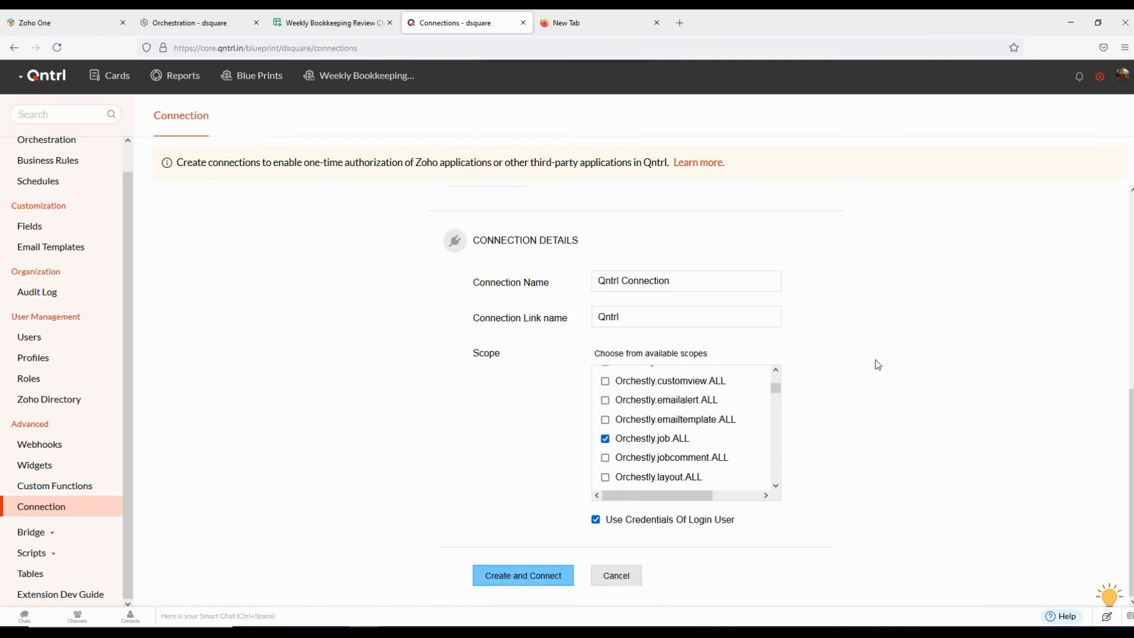
pyautogui.click(486, 581)
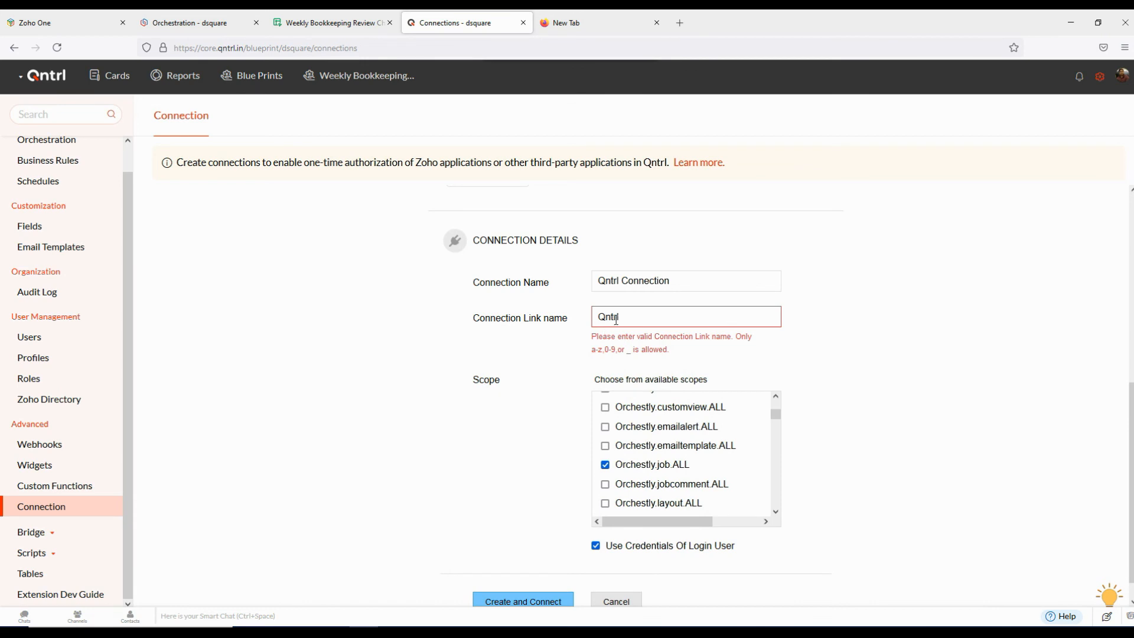
# - Set the connection link name to qntrl in lowercase, and create and connect the connection
pyautogui.moveTo(643, 313); pyautogui.dragTo(574, 322)
pyautogui.write('qnrtr')
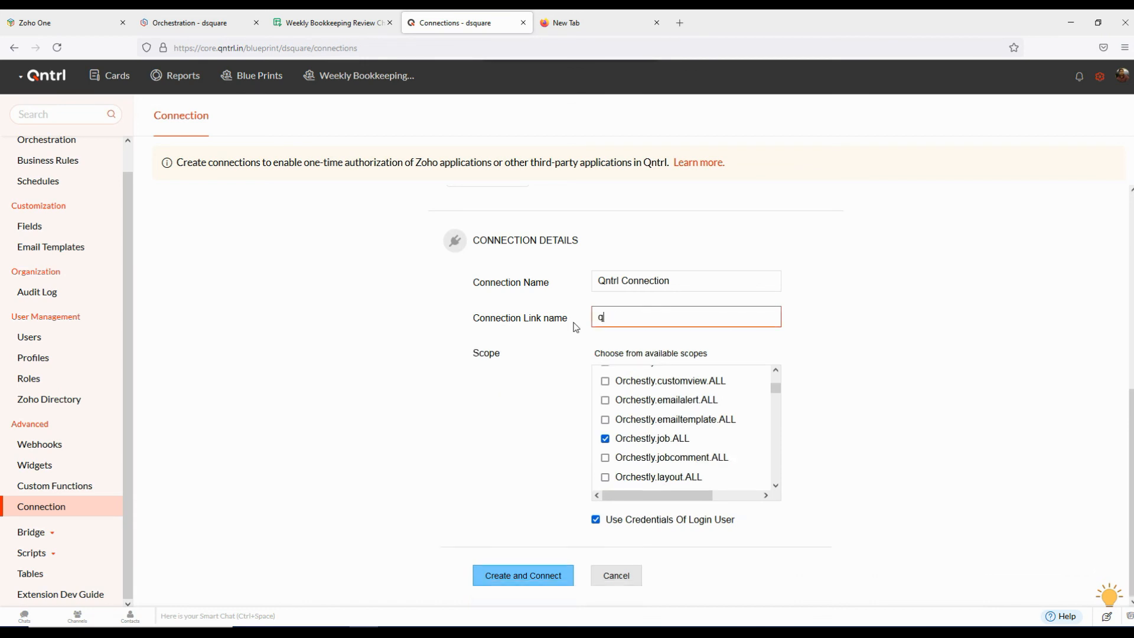
pyautogui.press('BackSpace')
pyautogui.press('BackSpace')
pyautogui.press('BackSpace')
pyautogui.write('trl')
pyautogui.click(540, 439)
pyautogui.click(523, 583)
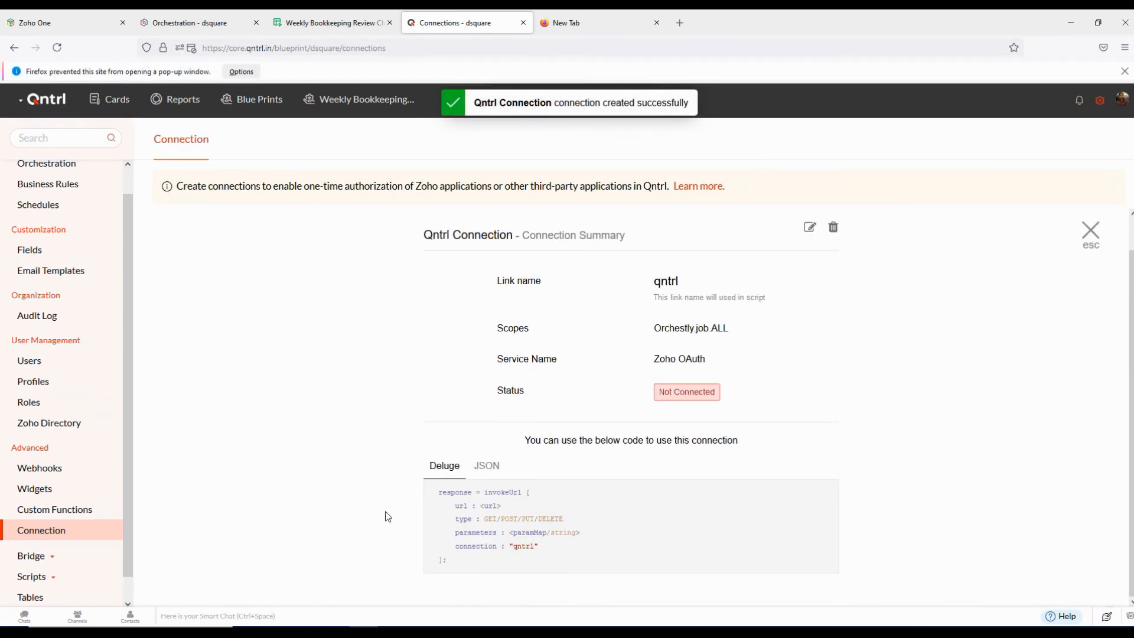
# - Copy the connection : "qntrl" line from the new connection's Deluge sample code
pyautogui.moveTo(539, 546); pyautogui.dragTo(454, 545)
pyautogui.hotkey('ctrl', 'c')
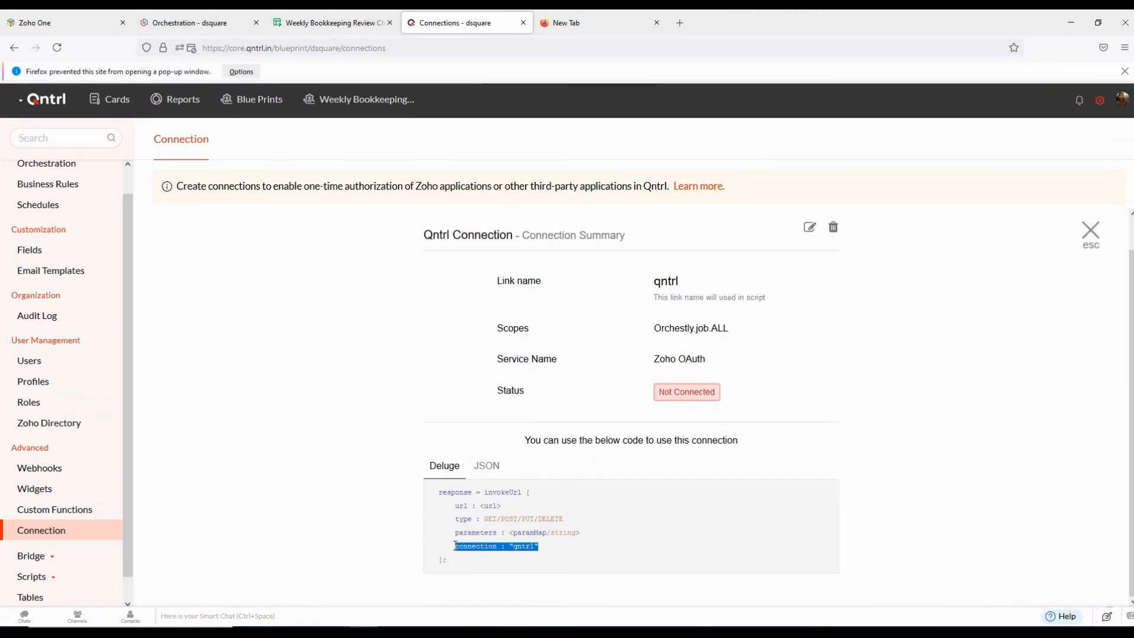
pyautogui.click(359, 431)
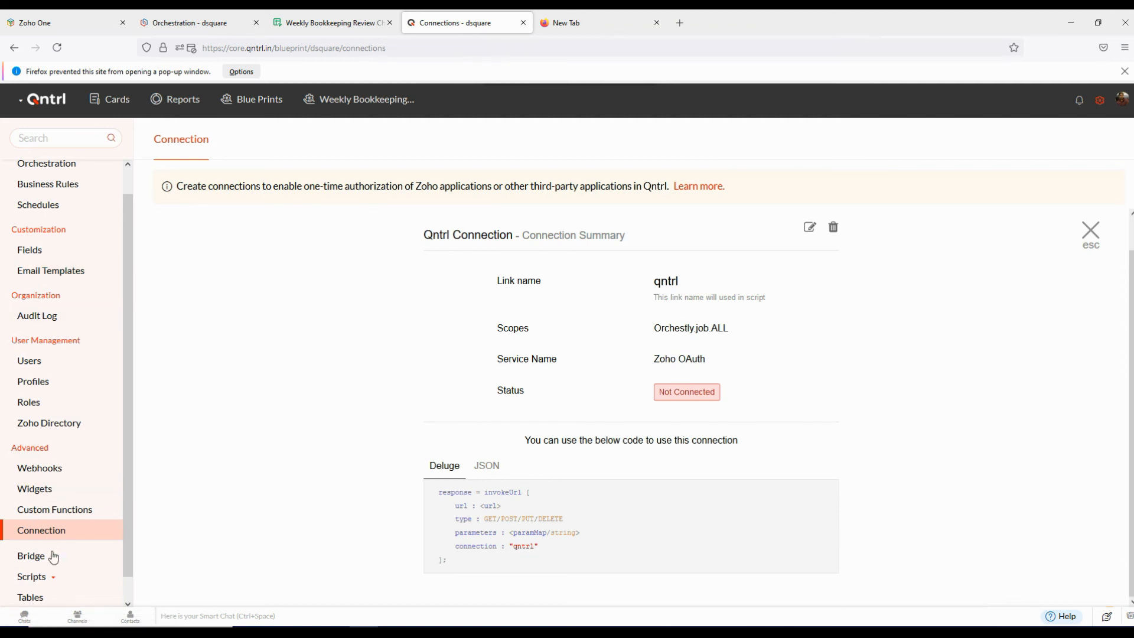
# - Add the copied connection : "qntrl" line below the parameters line in the Create_Job custom function's invokeurl block, and save the function
pyautogui.click(41, 509)
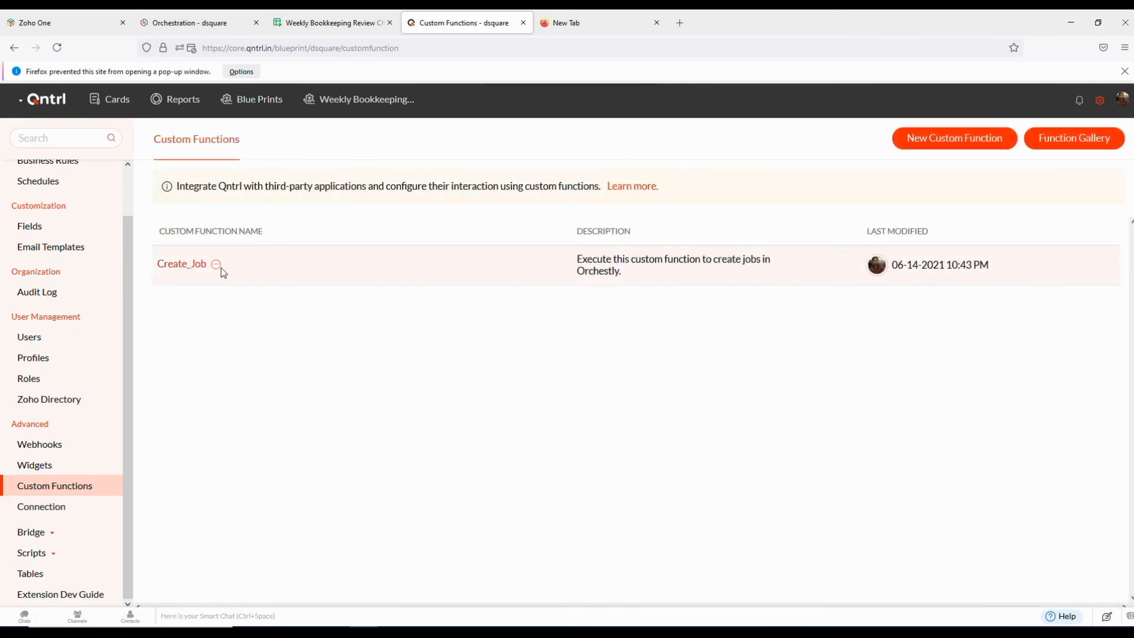
pyautogui.click(192, 264)
pyautogui.scroll(-5, 491, 414)
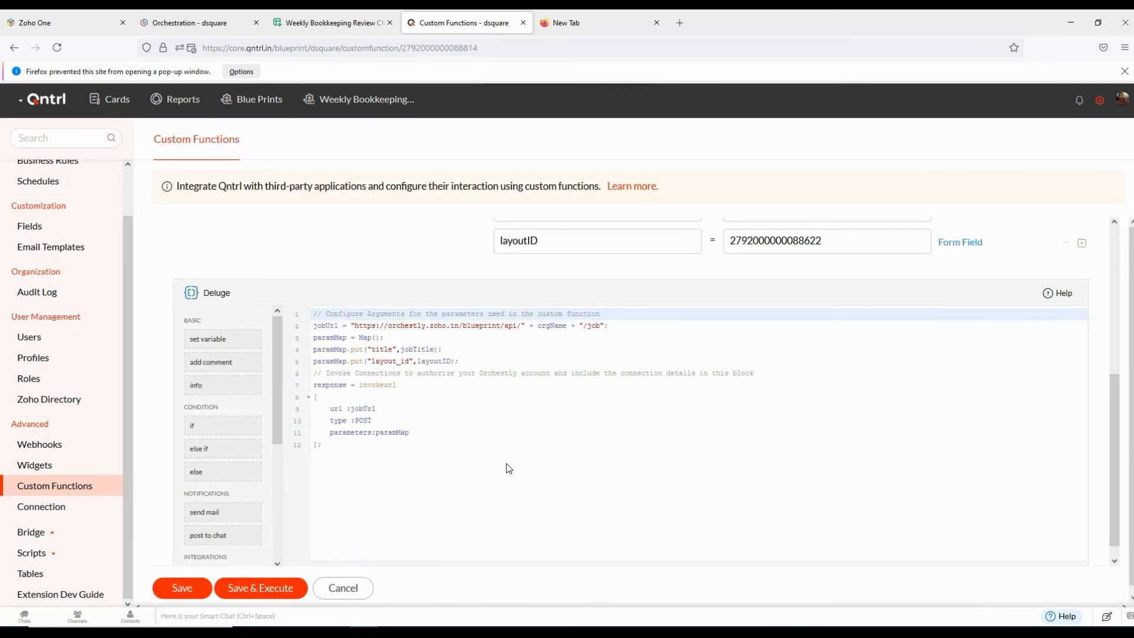
pyautogui.click(416, 430)
pyautogui.press('Return')
pyautogui.hotkey('ctrl', 'v')
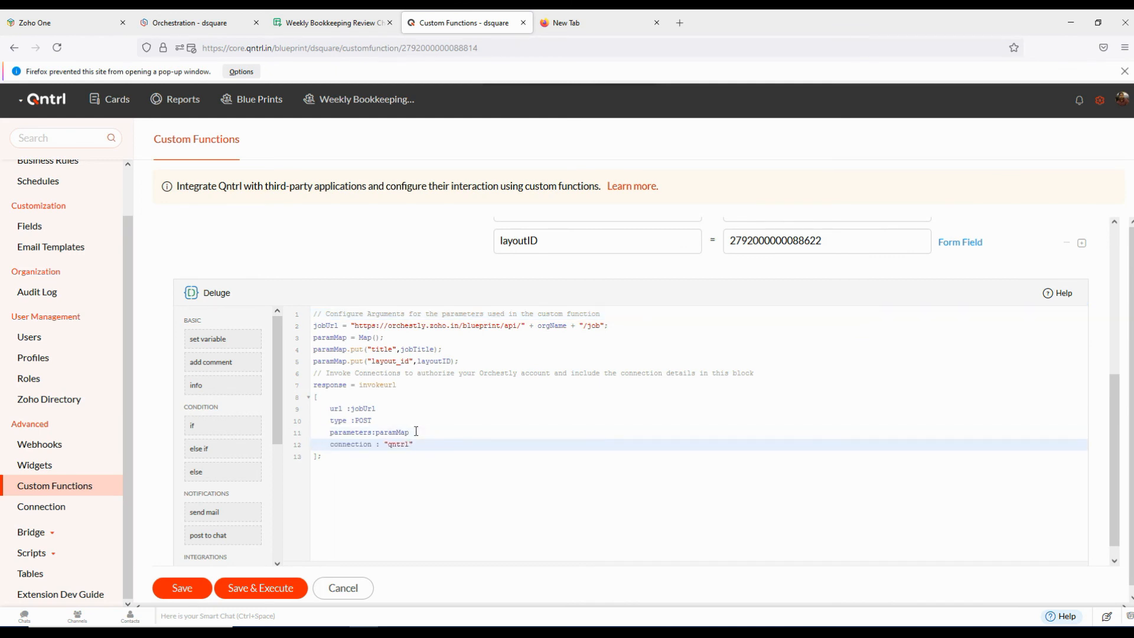
pyautogui.click(187, 589)
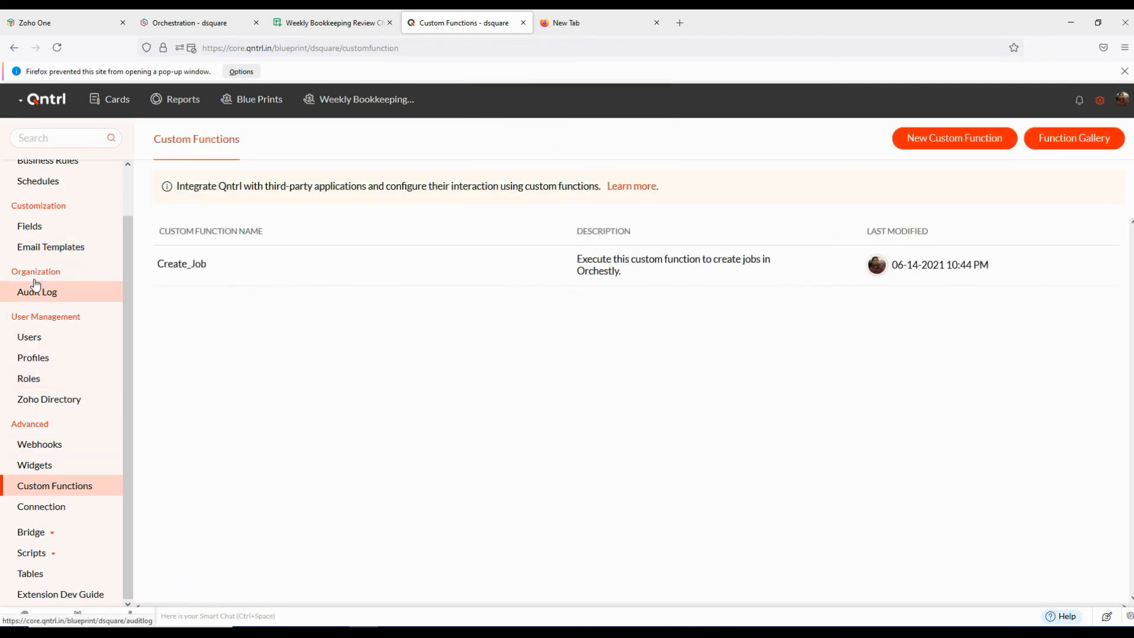
# - Go to the Schedules settings under Automation
pyautogui.scroll(2, 23, 350)
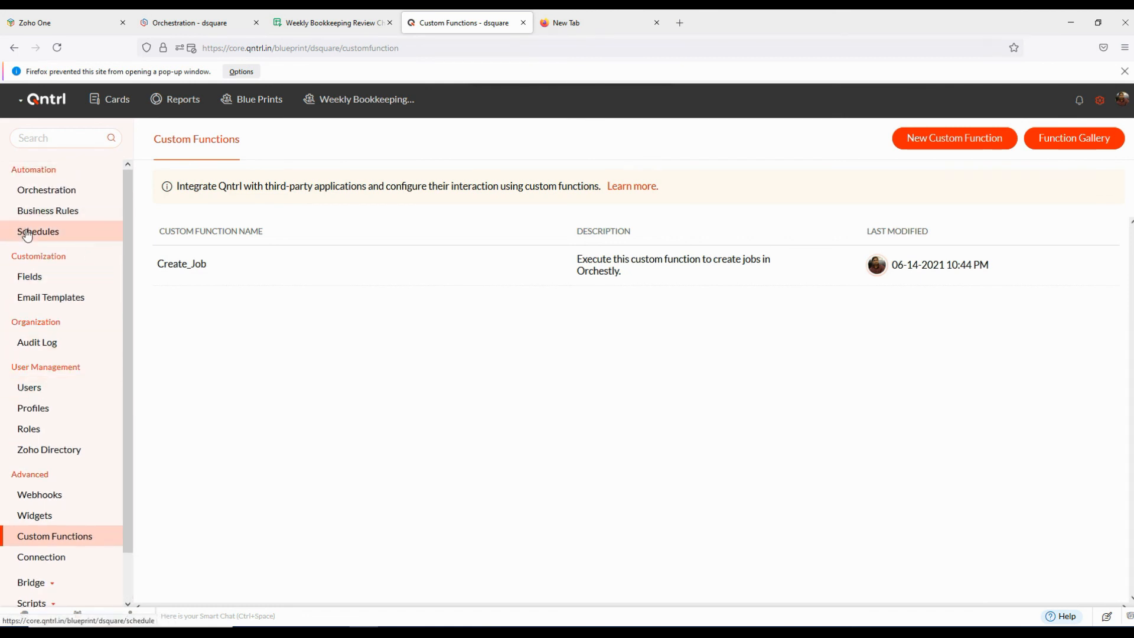